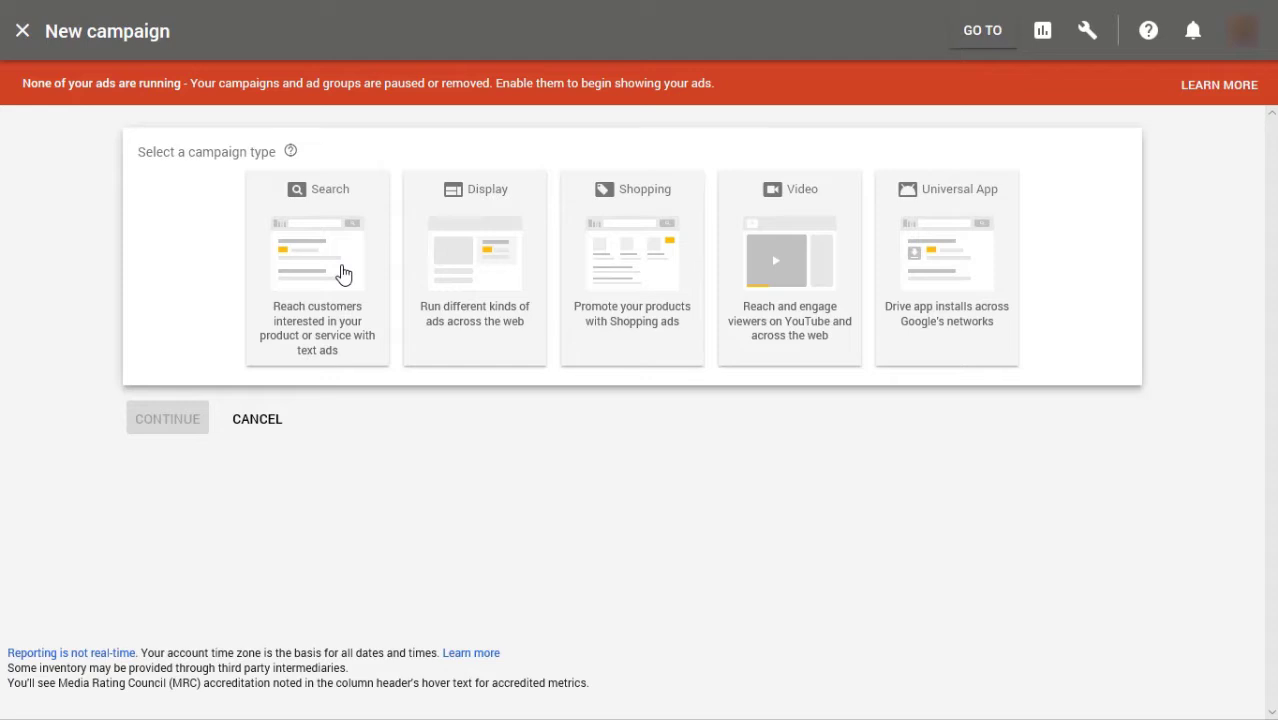
# Start a Search campaign with the Website traffic goal and continue to the campaign settings without entering a business website.
pyautogui.click(343, 274)
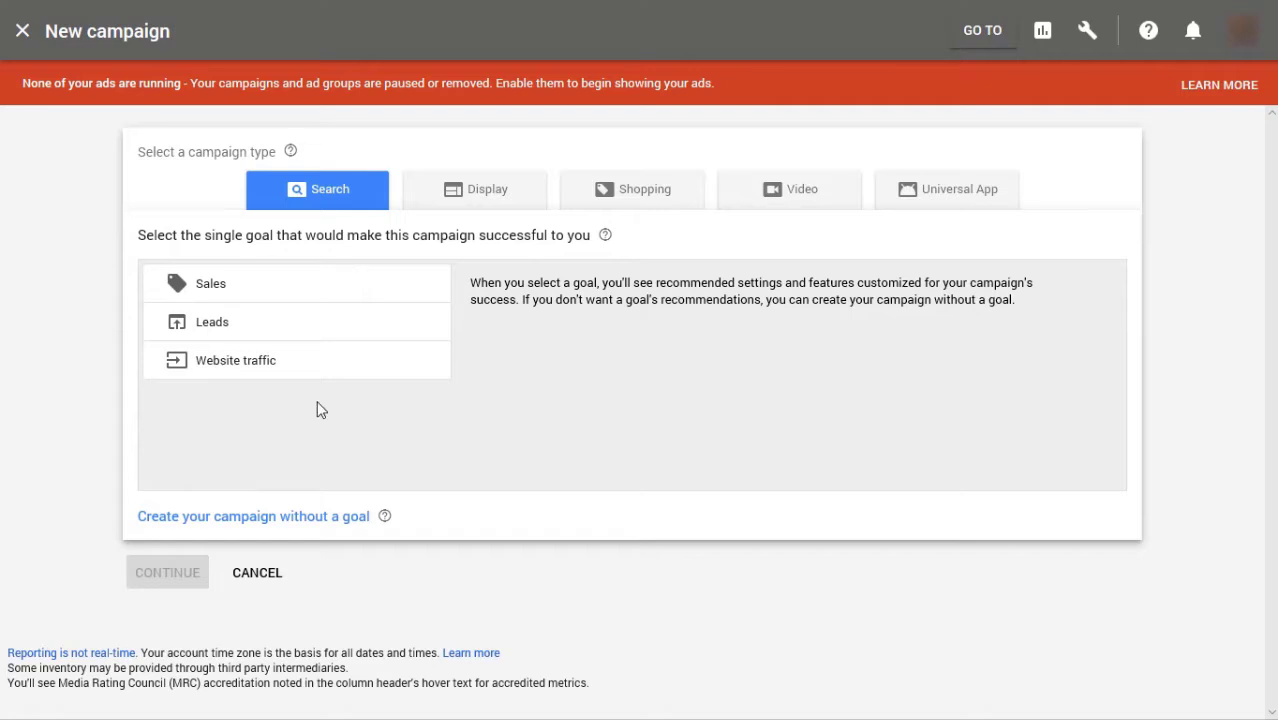
pyautogui.click(262, 365)
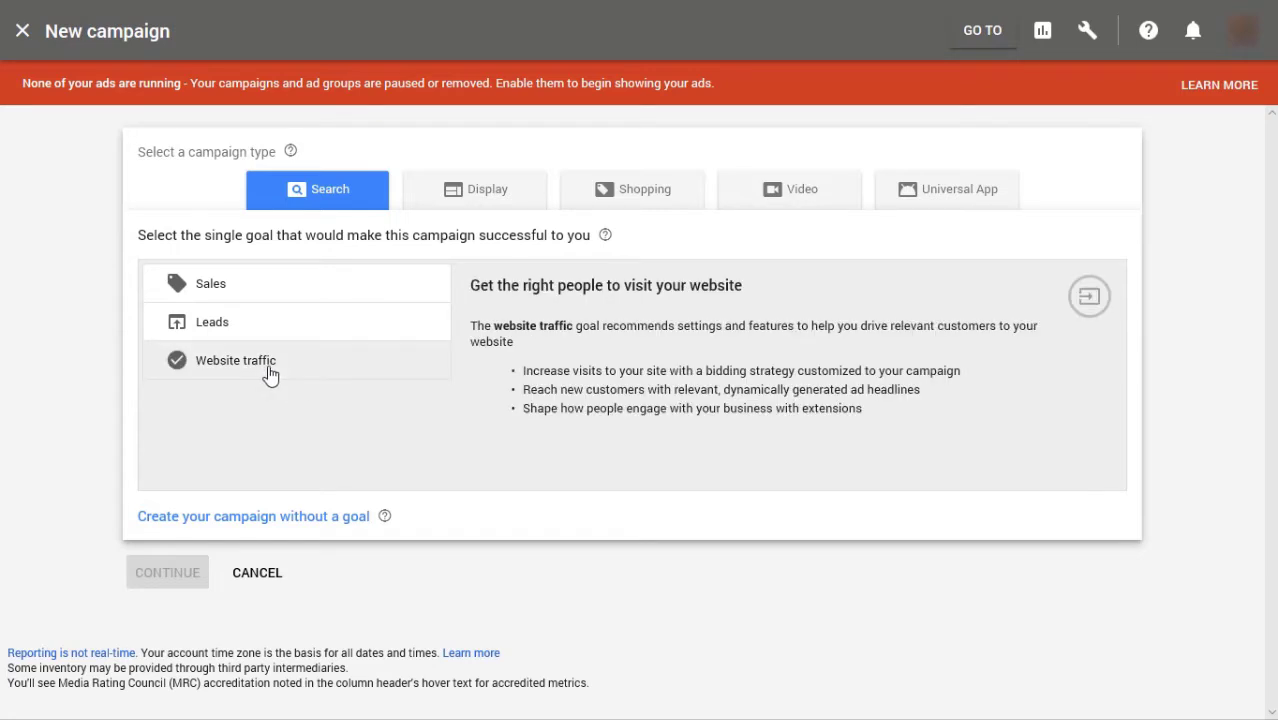
pyautogui.scroll(-2, 388, 368)
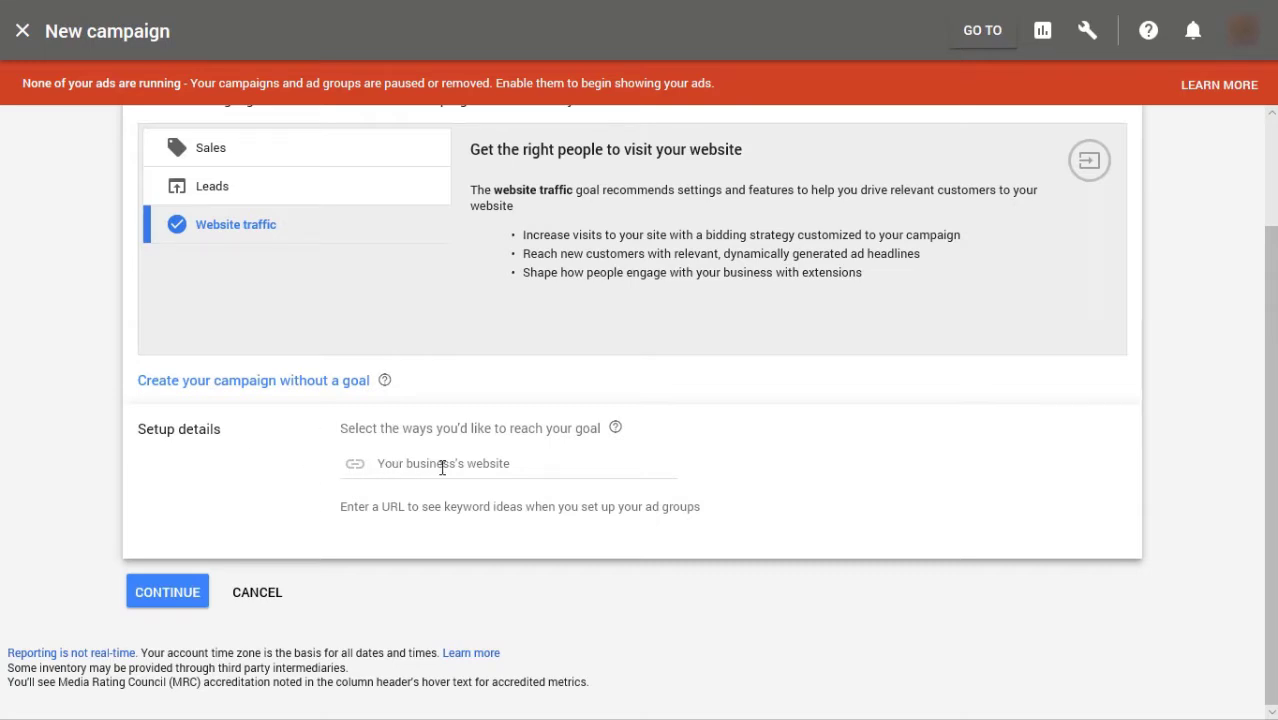
pyautogui.click(189, 598)
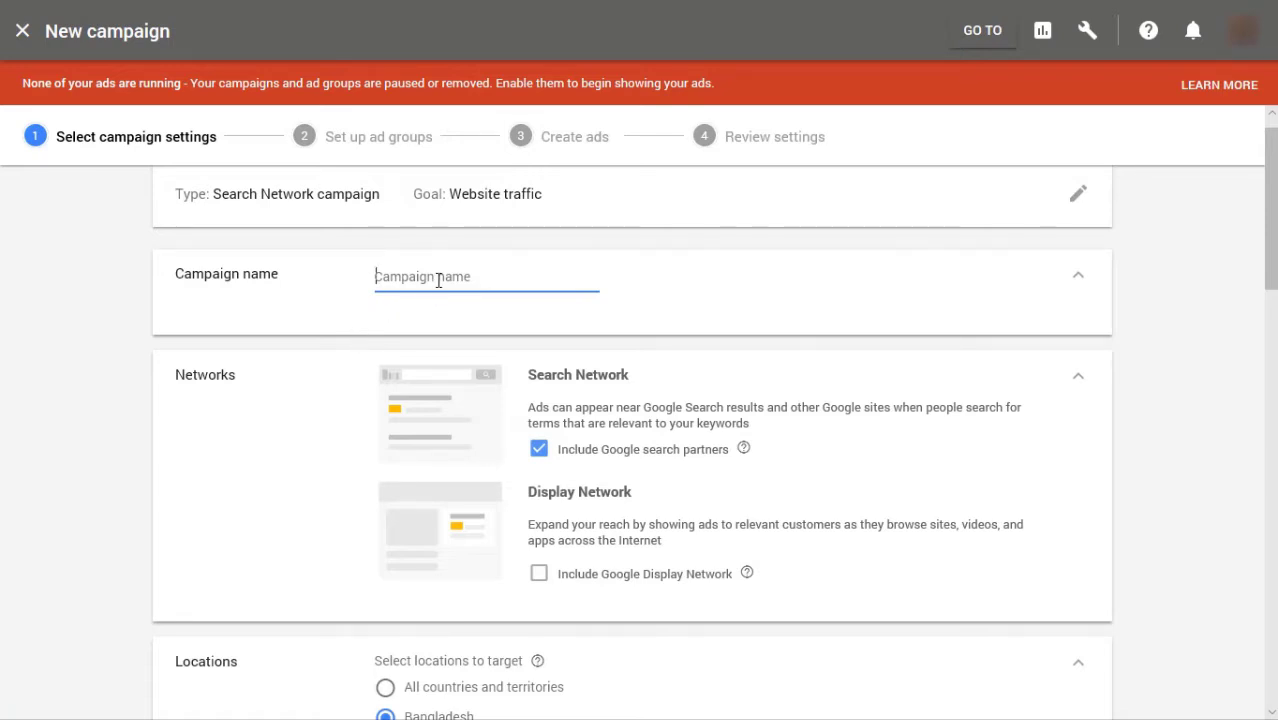
# Name the campaign "gift for review campaign".
pyautogui.write('gift for ')
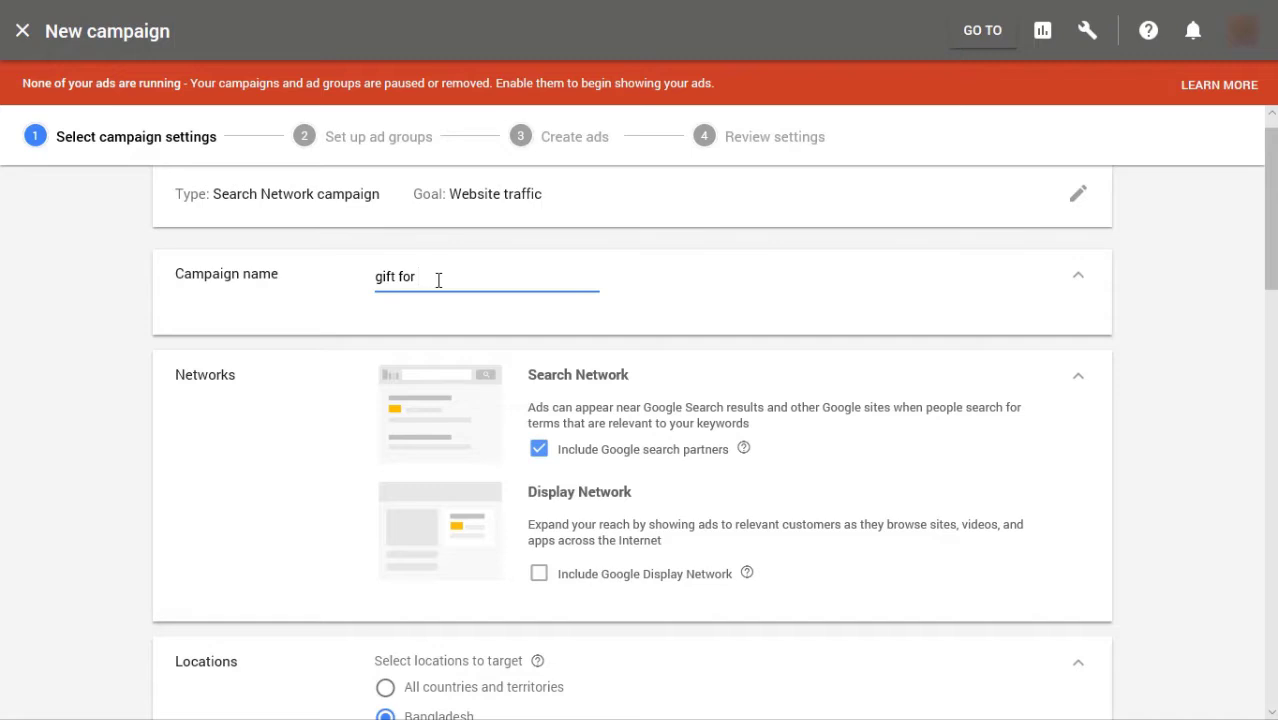
pyautogui.write('review campa')
pyautogui.press('BackSpace')
pyautogui.write('ign')
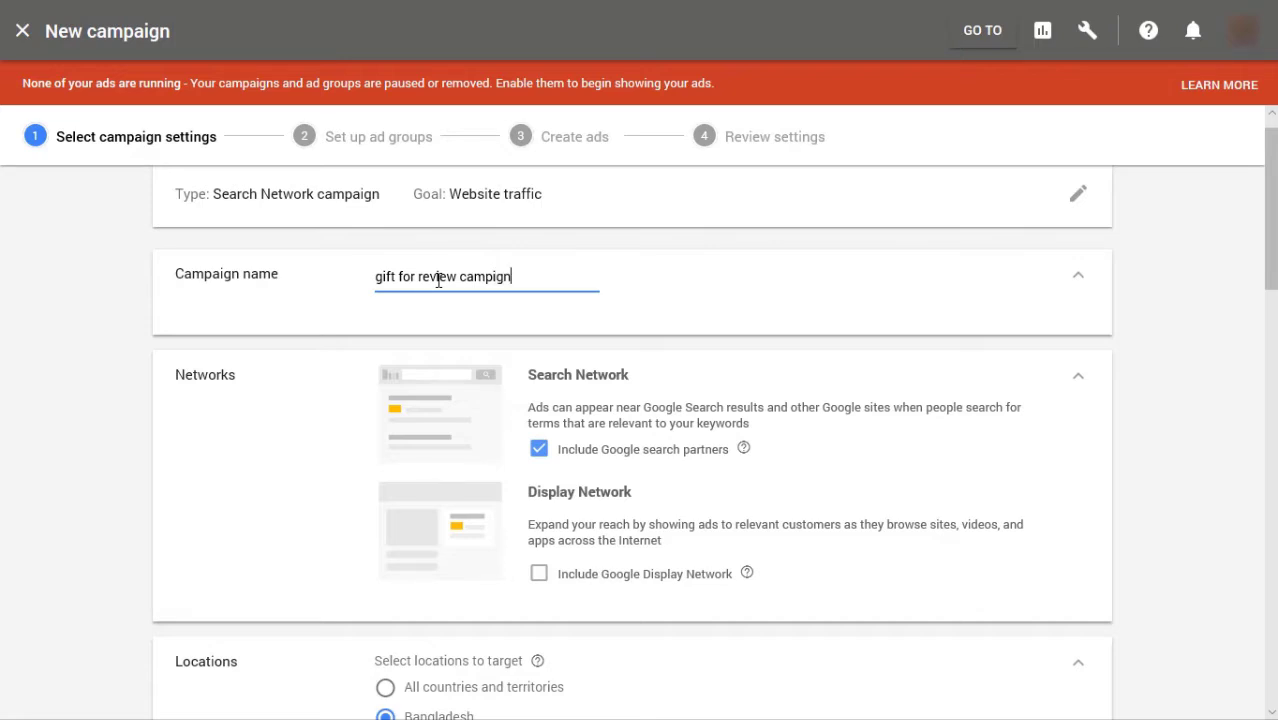
pyautogui.click(493, 277)
pyautogui.write('a')
pyautogui.click(613, 305)
pyautogui.scroll(1, 600, 330)
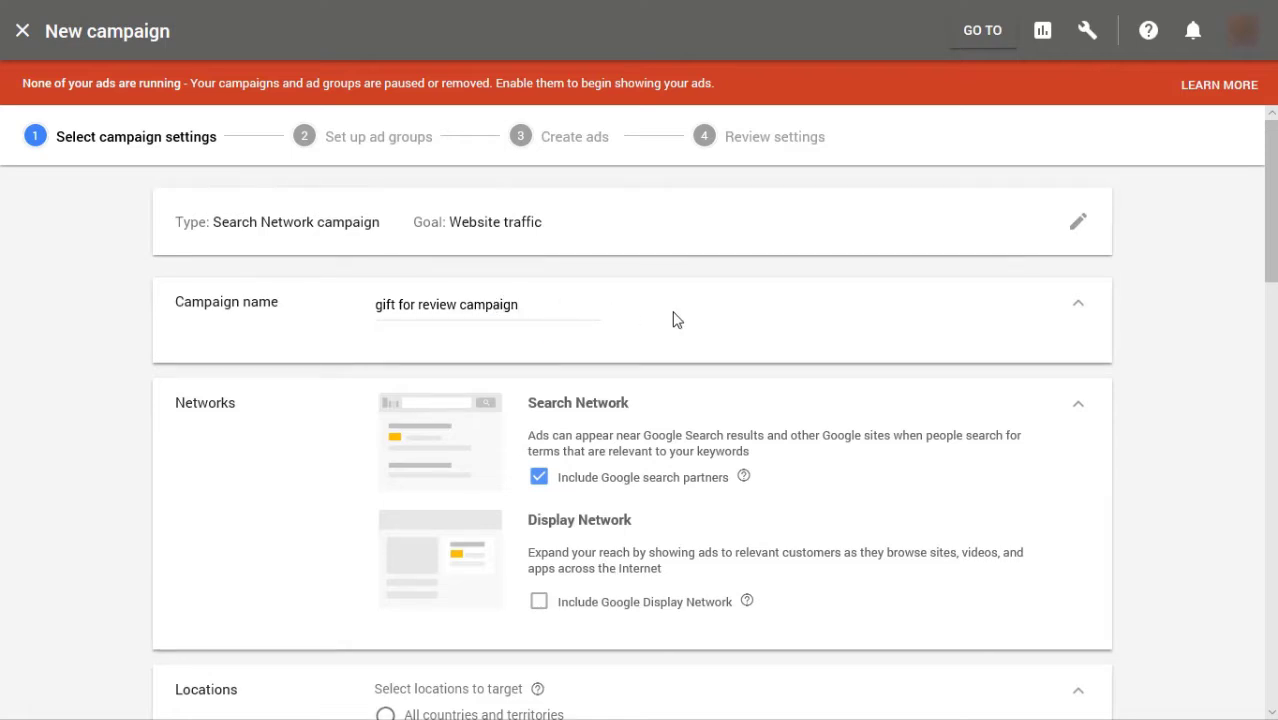
# Turn off the inclusion of Google search partners for the Search Network.
pyautogui.scroll(-1, 673, 319)
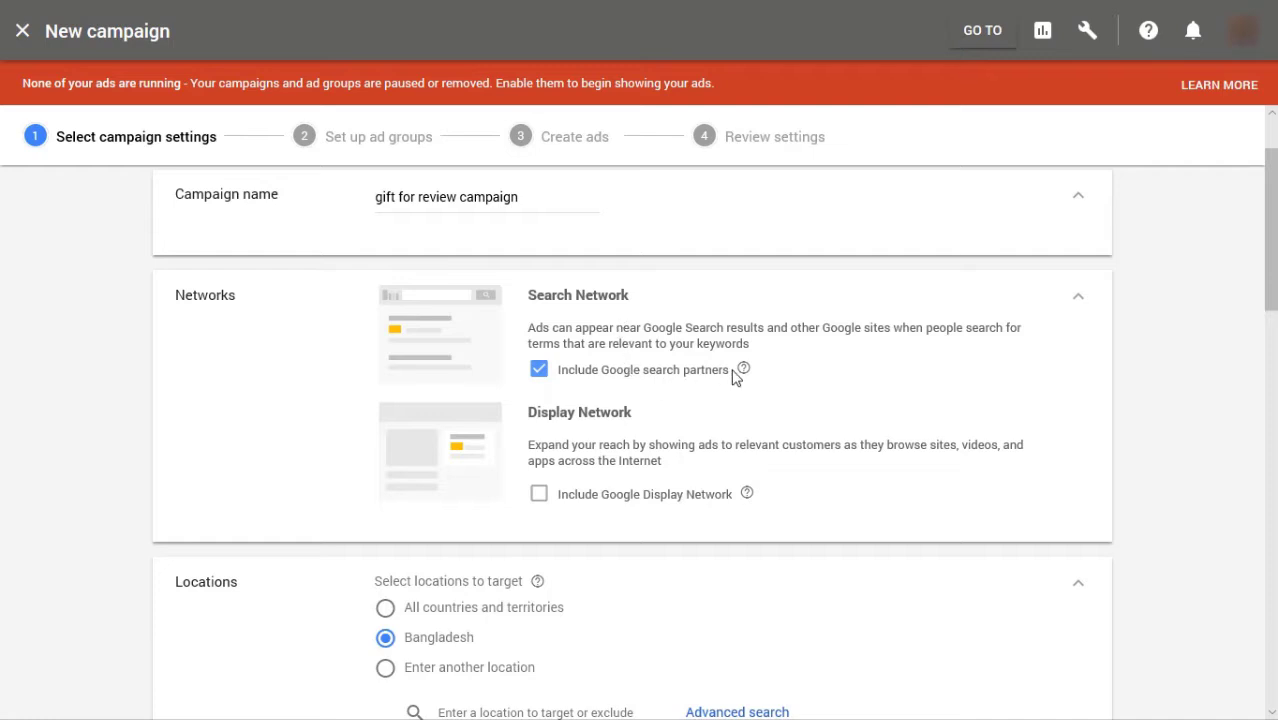
pyautogui.click(541, 372)
pyautogui.moveTo(743, 372)
pyautogui.scroll(-2, 884, 377)
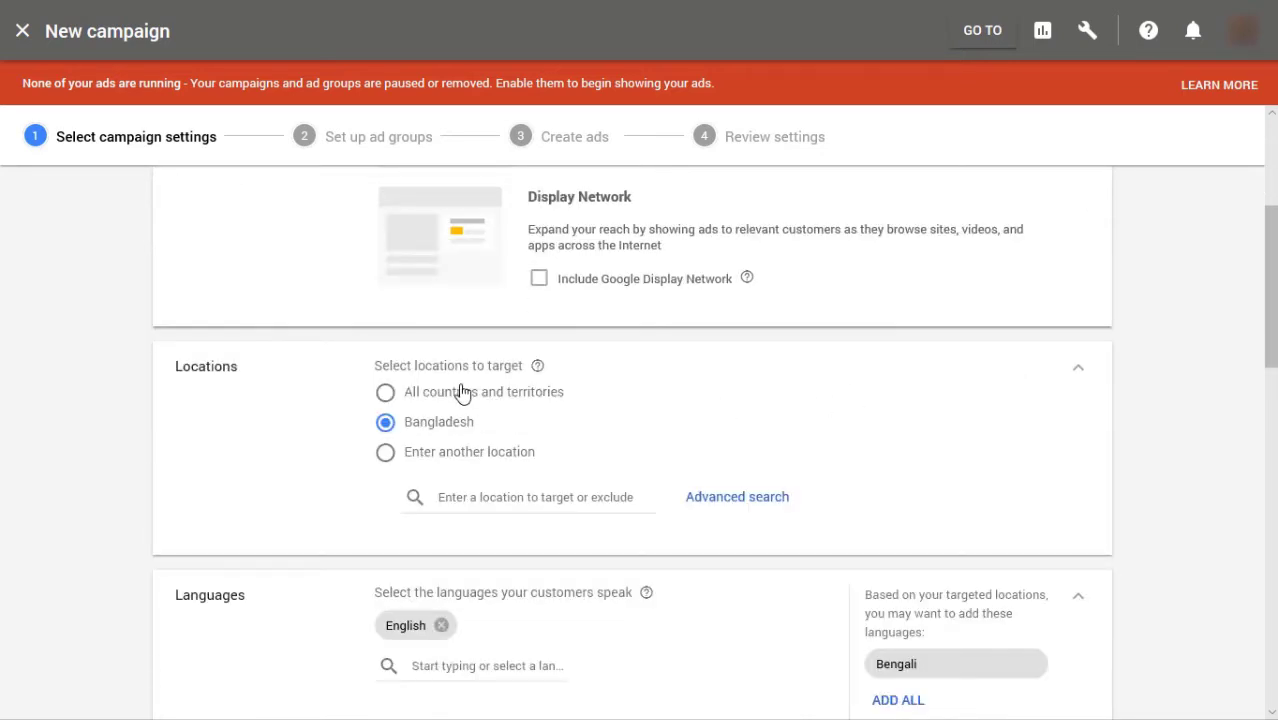
pyautogui.scroll(-1, 494, 502)
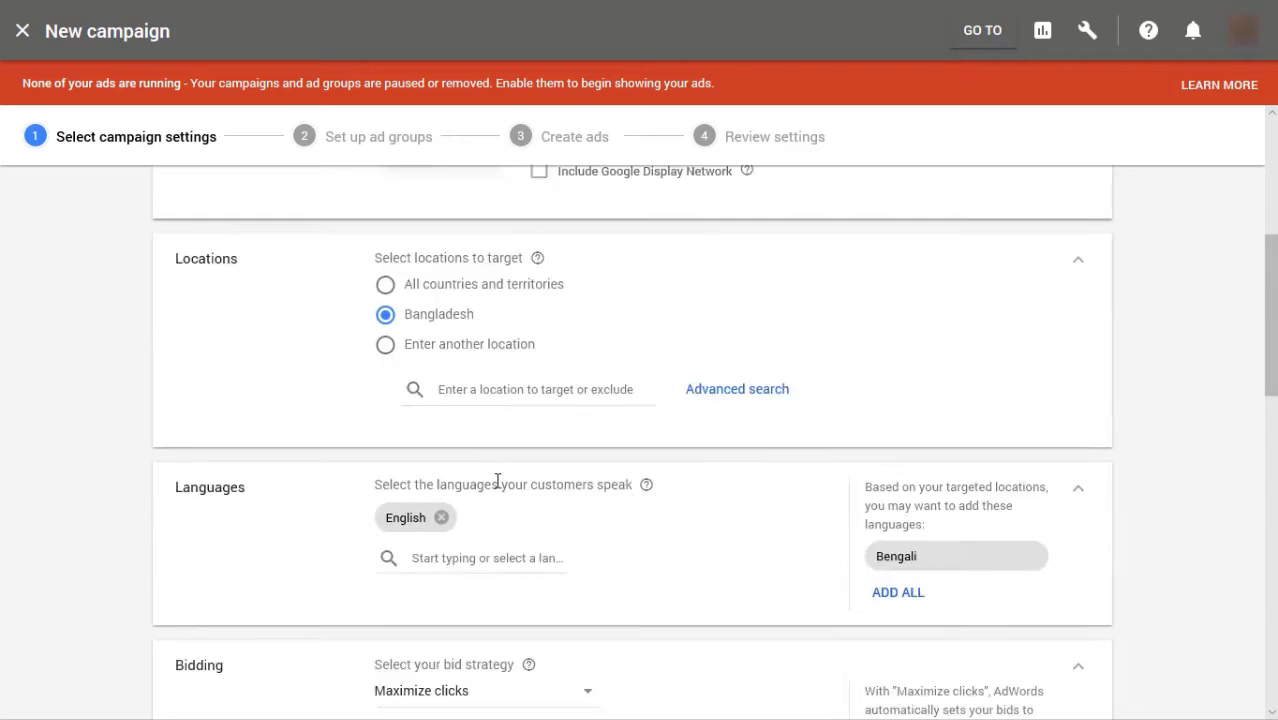
pyautogui.click(519, 388)
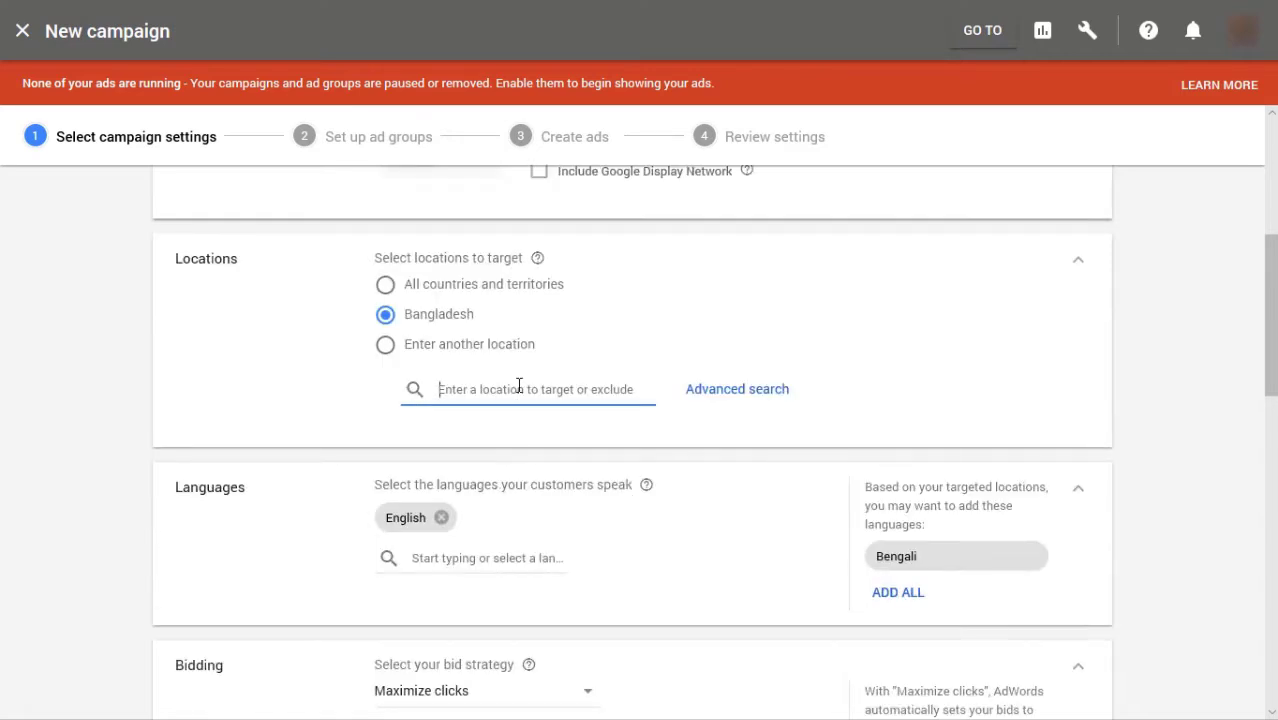
pyautogui.write('United ')
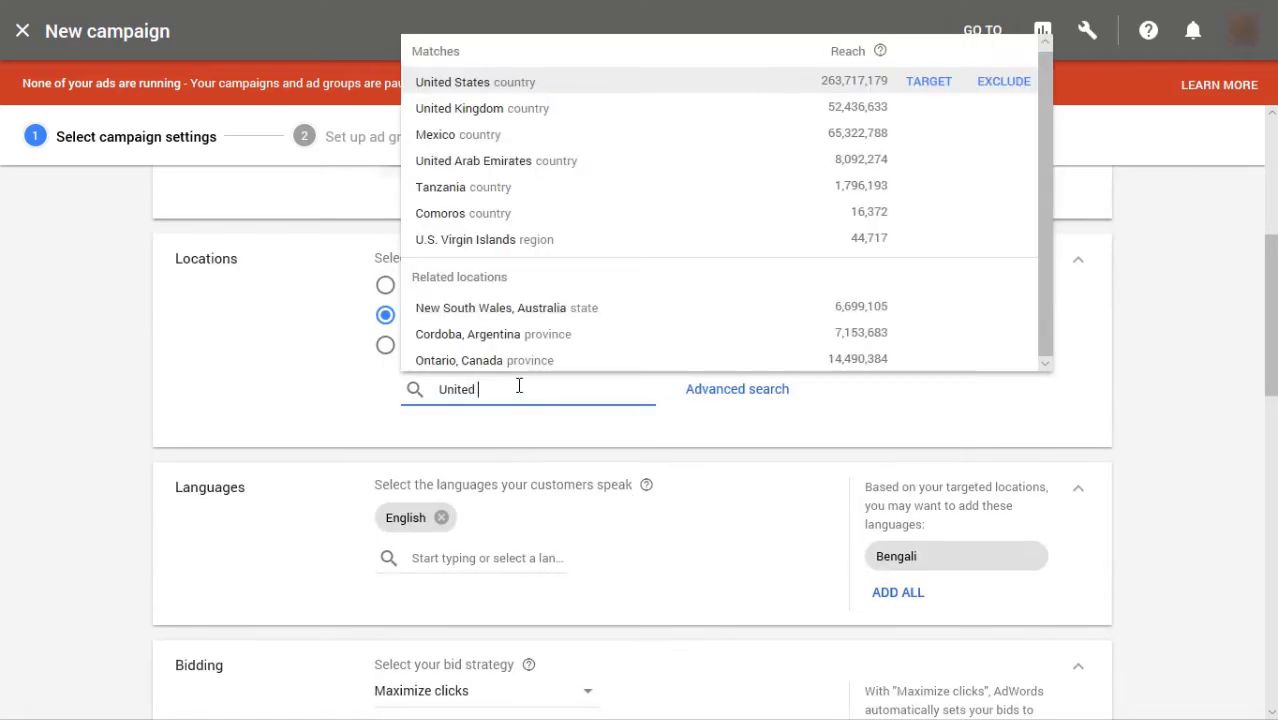
pyautogui.write('sta')
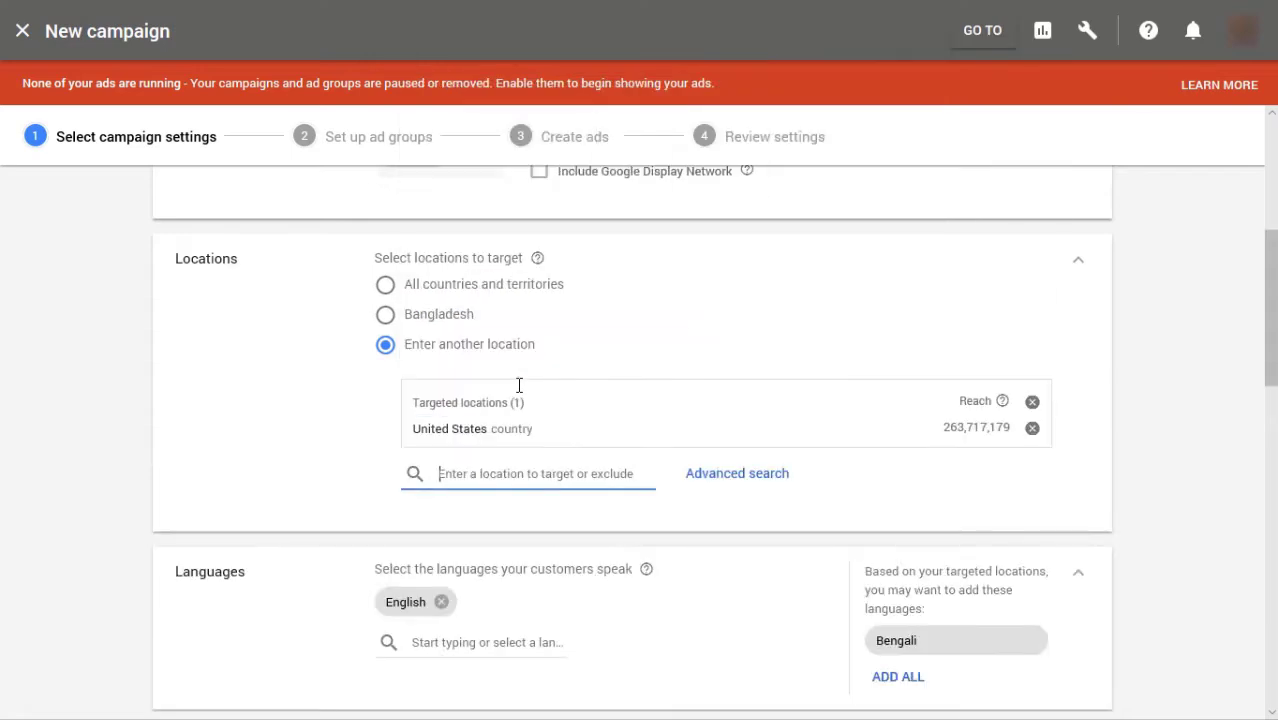
pyautogui.press('Return')
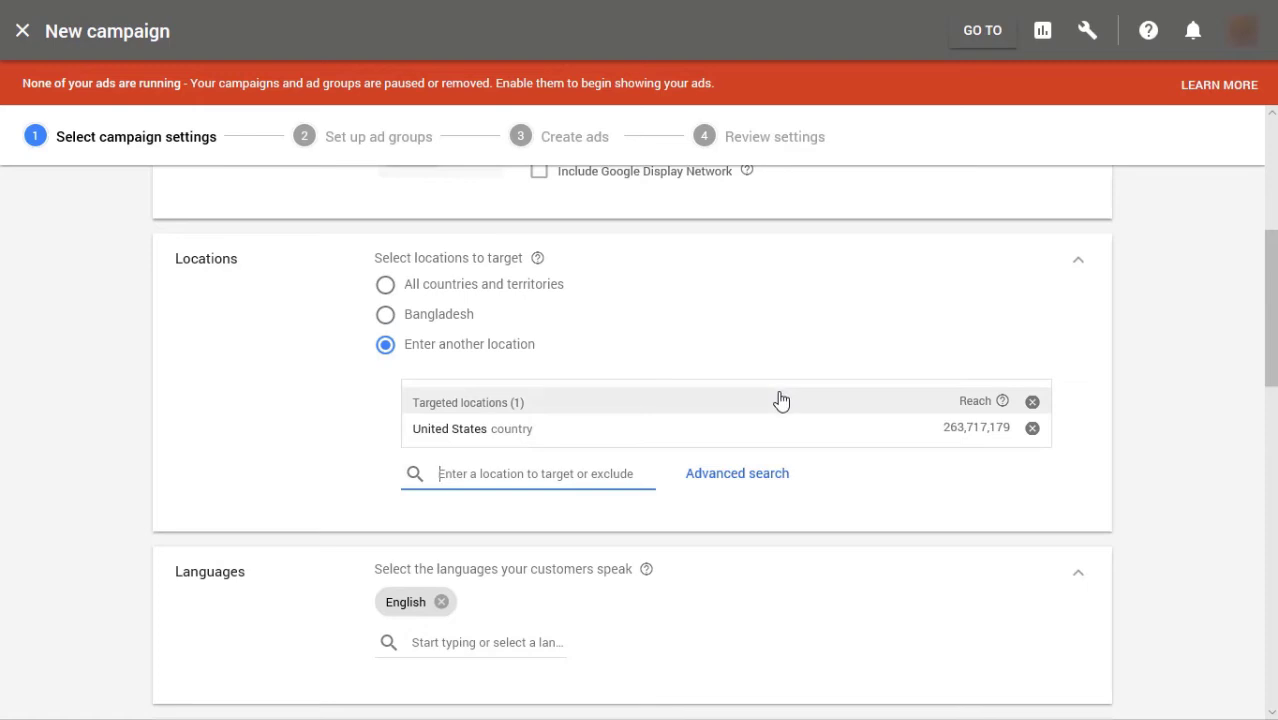
pyautogui.click(1031, 438)
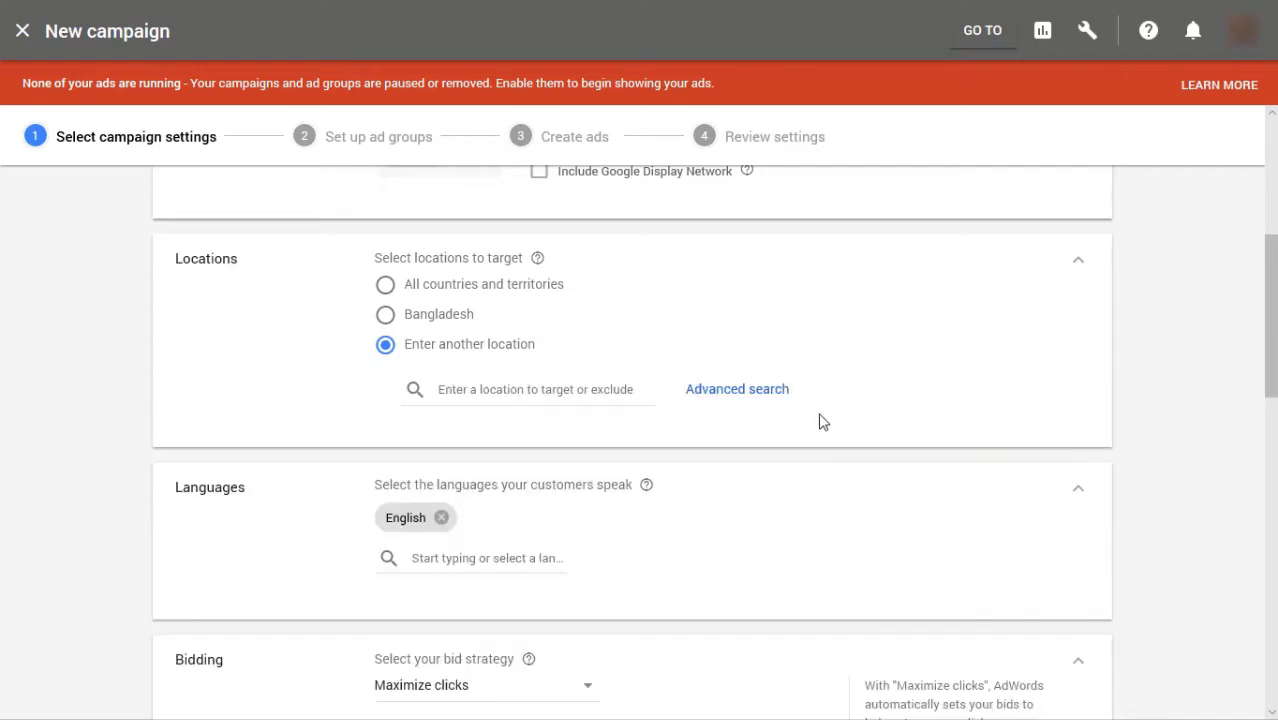
# Add the country United States as a targeted location through the advanced location search.
pyautogui.click(766, 402)
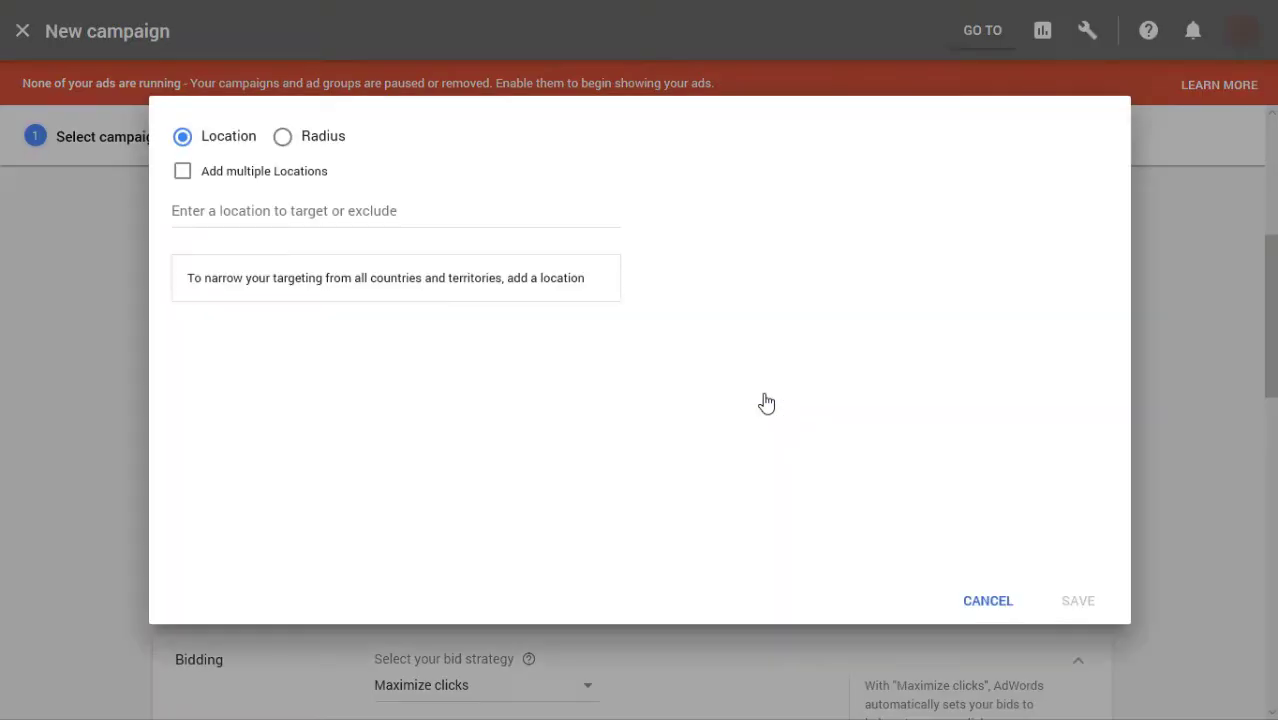
pyautogui.click(346, 213)
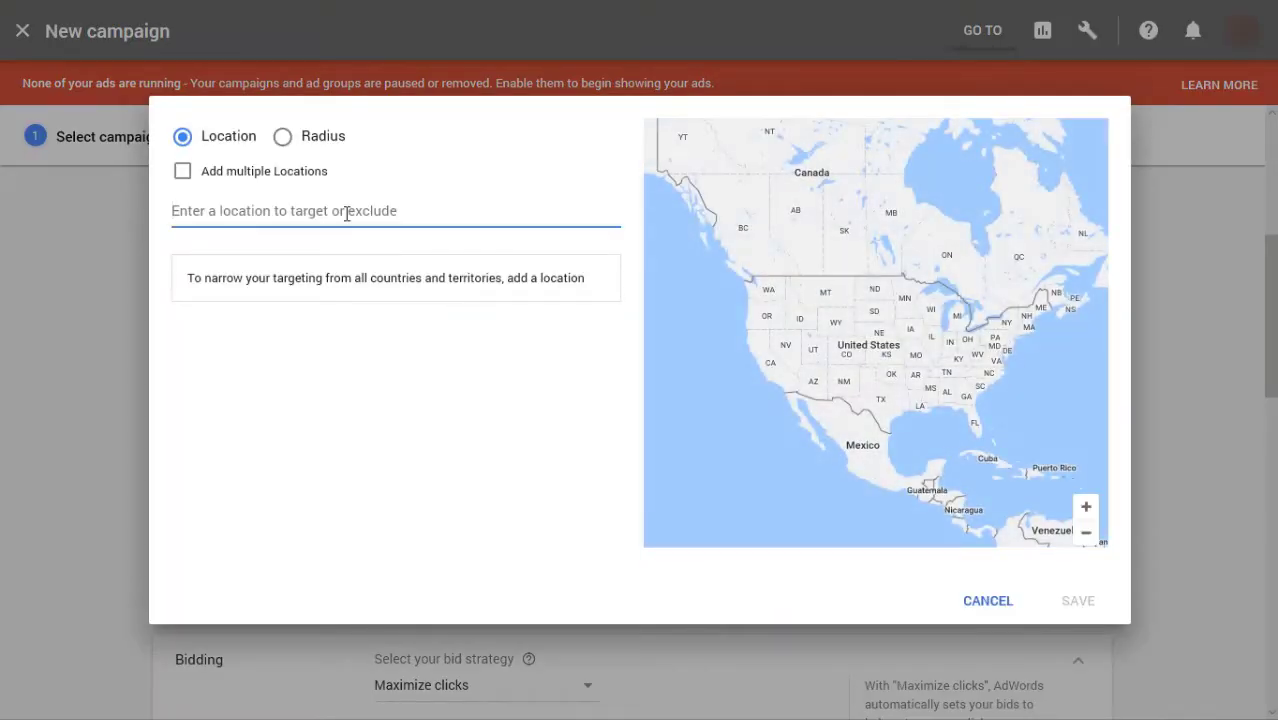
pyautogui.write('uni')
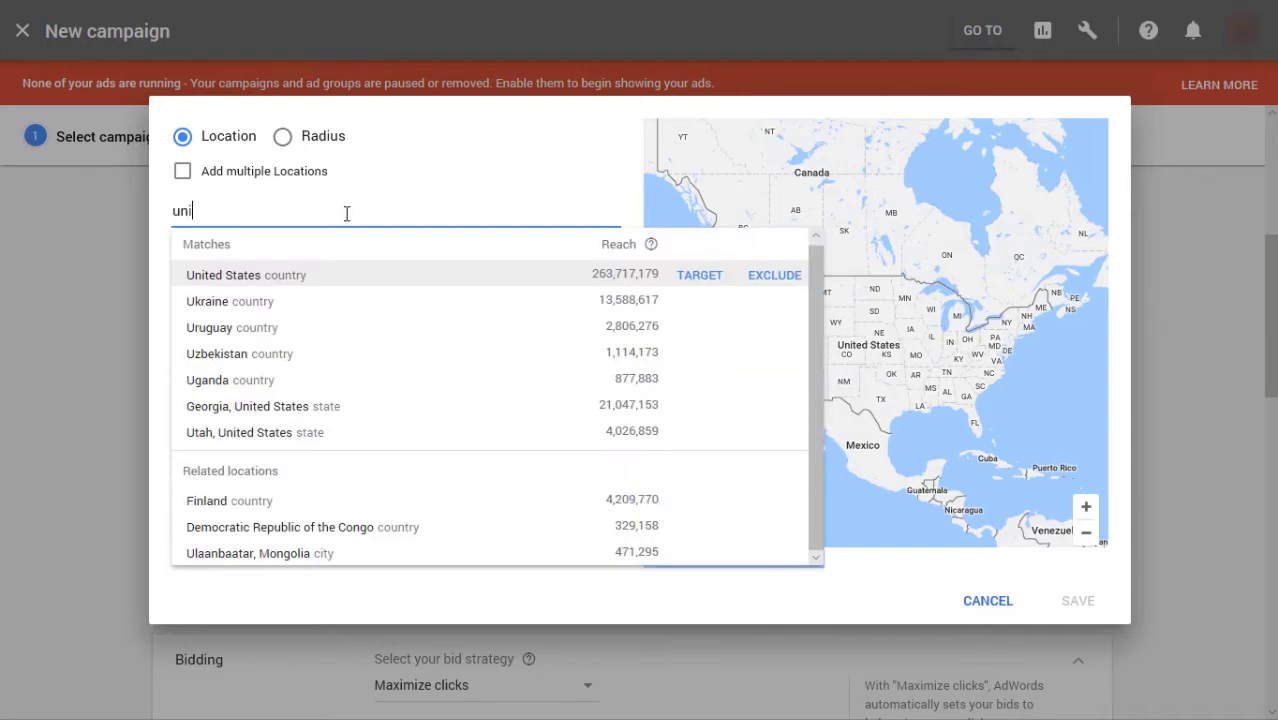
pyautogui.write('ted ')
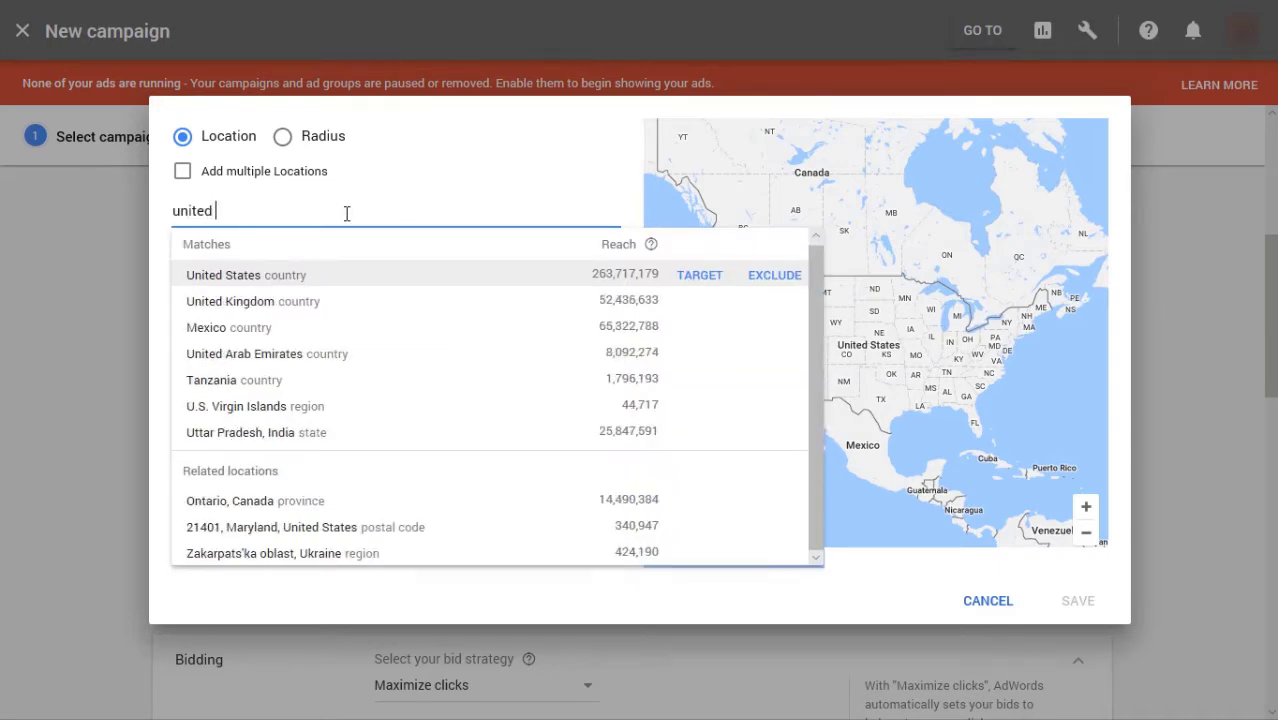
pyautogui.write('states')
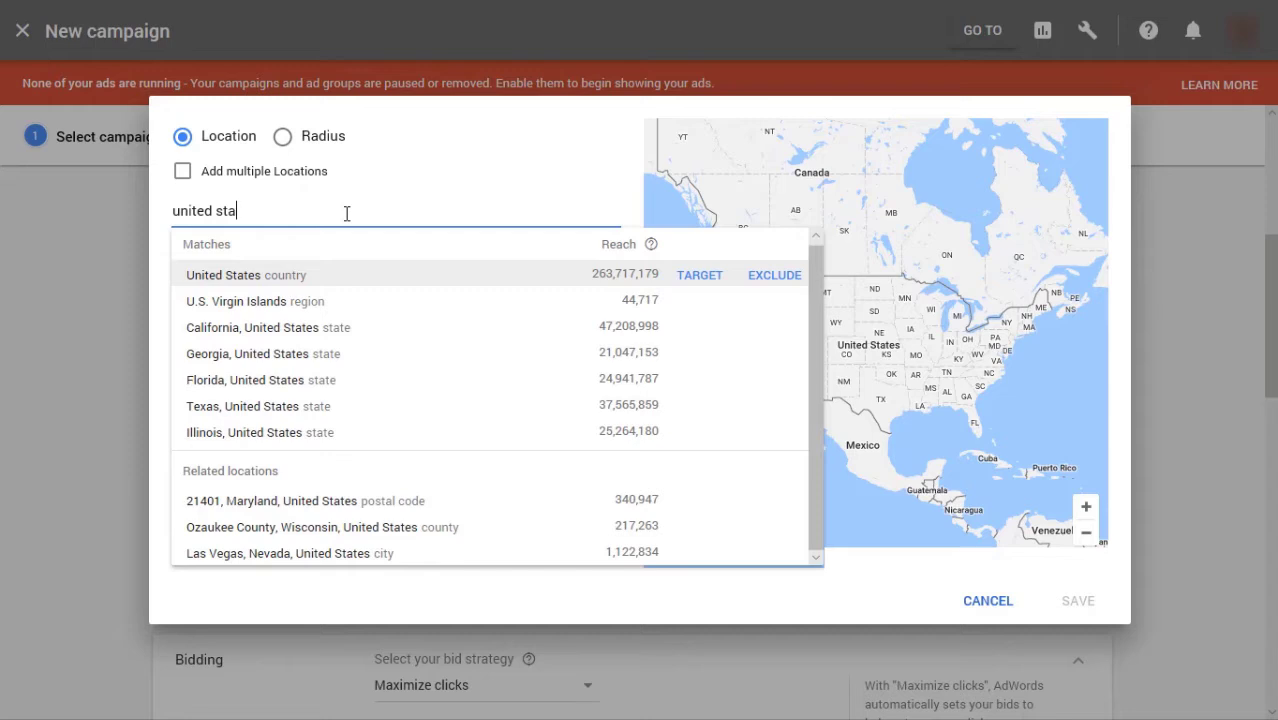
pyautogui.click(509, 264)
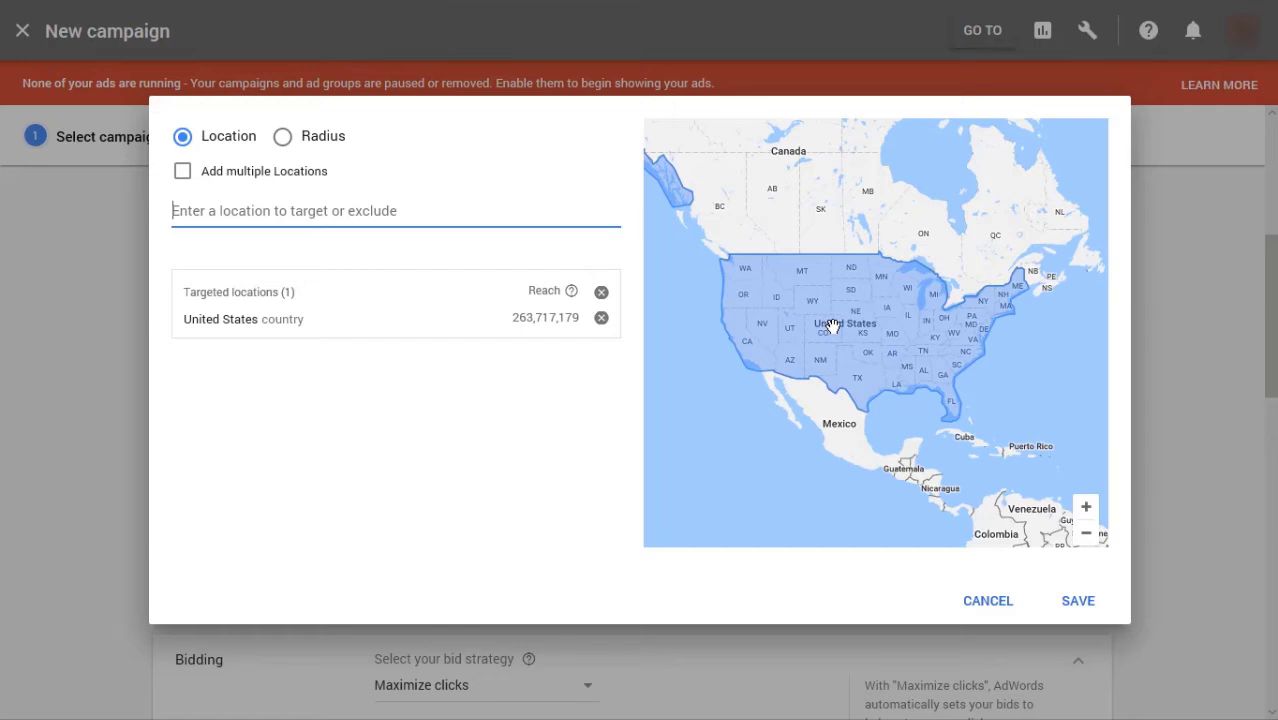
# Find the state of Texas, United States, and exclude it from the campaign's location targeting.
pyautogui.scroll(1, 858, 328)
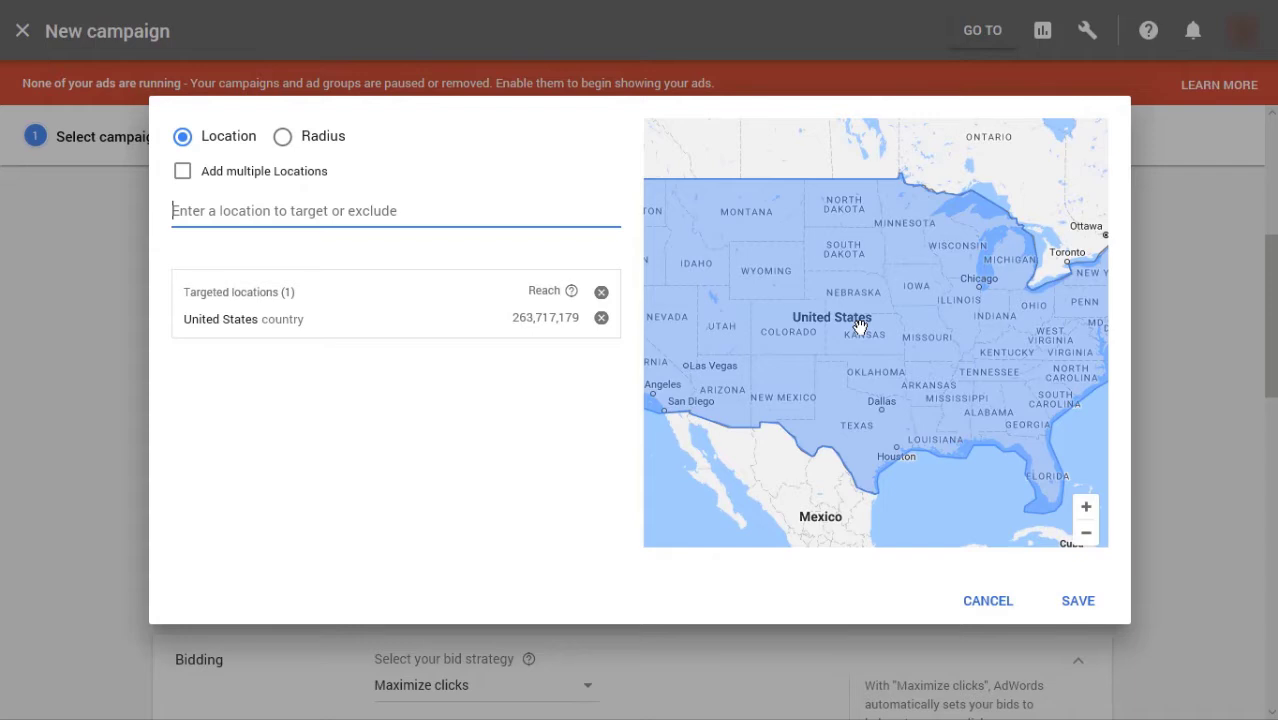
pyautogui.moveTo(860, 328); pyautogui.dragTo(888, 362)
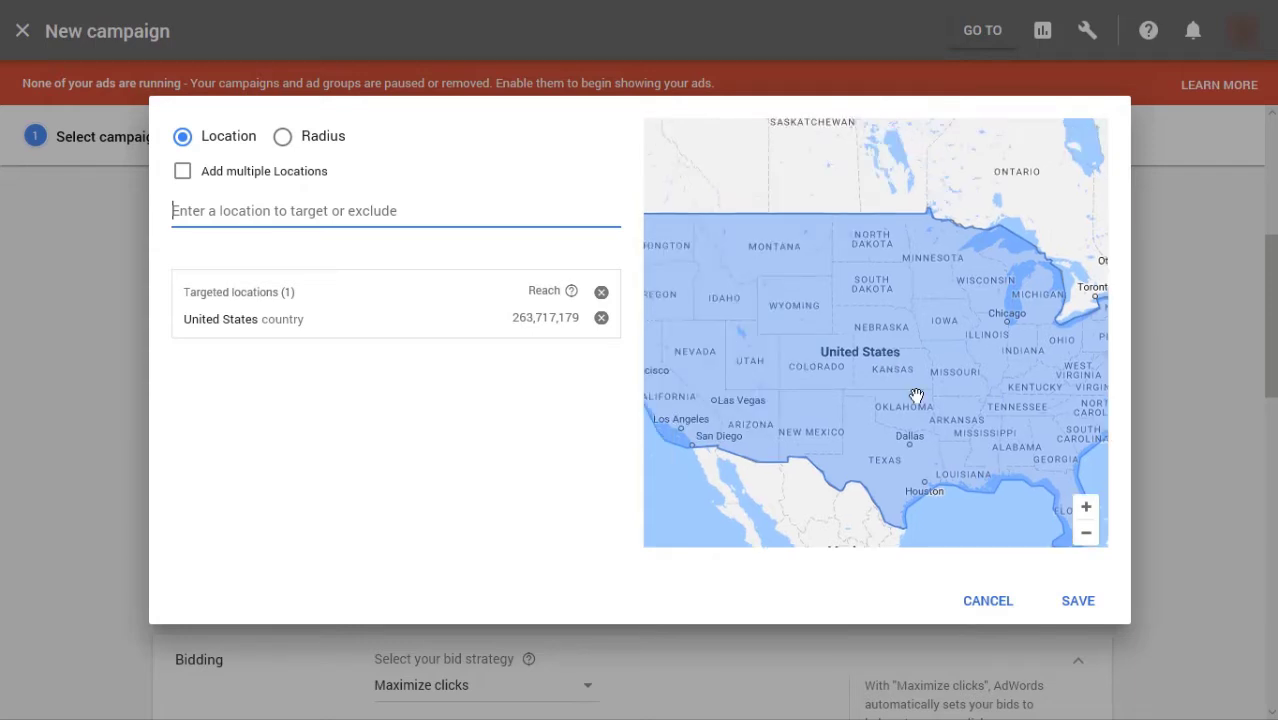
pyautogui.scroll(2, 909, 414)
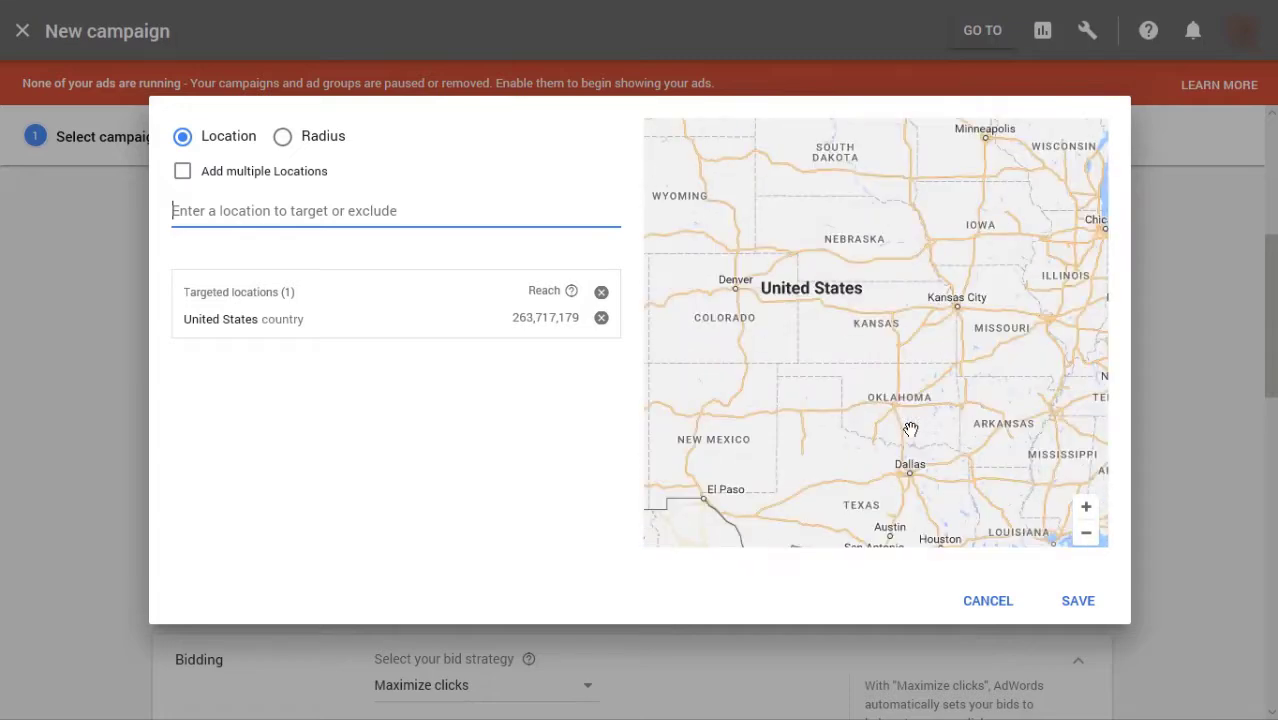
pyautogui.scroll(-2, 899, 408)
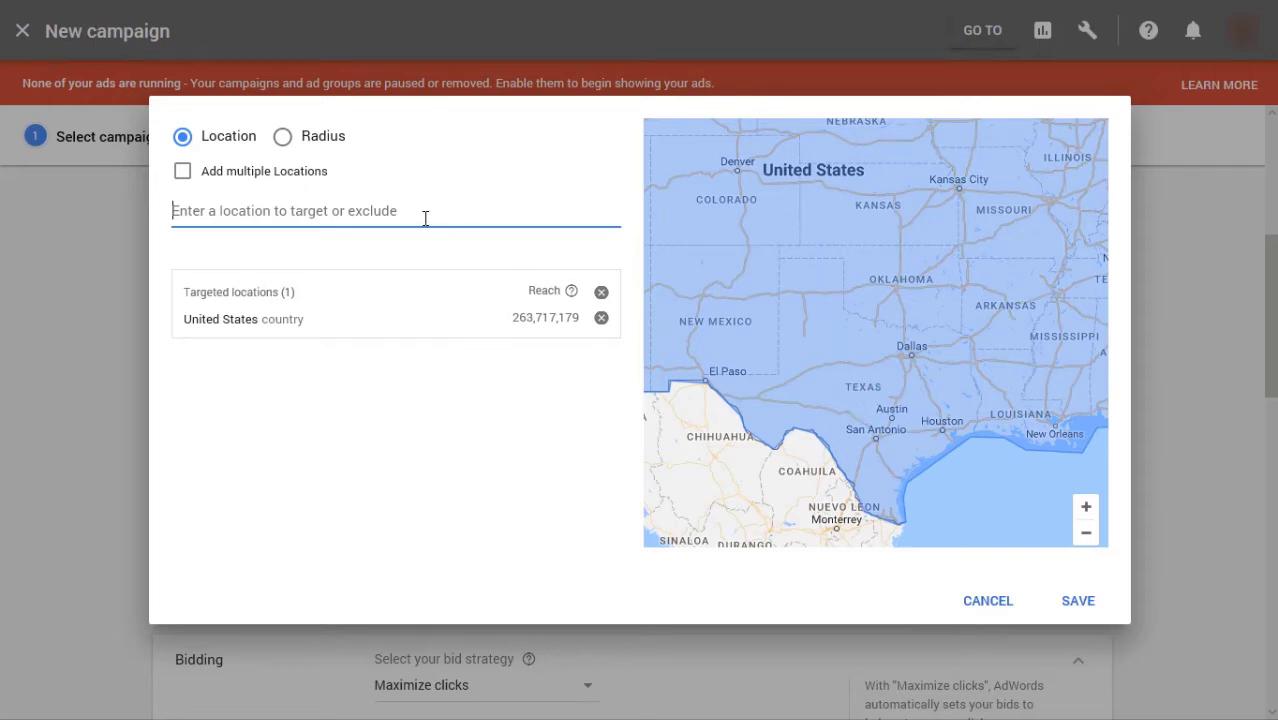
pyautogui.write('Te')
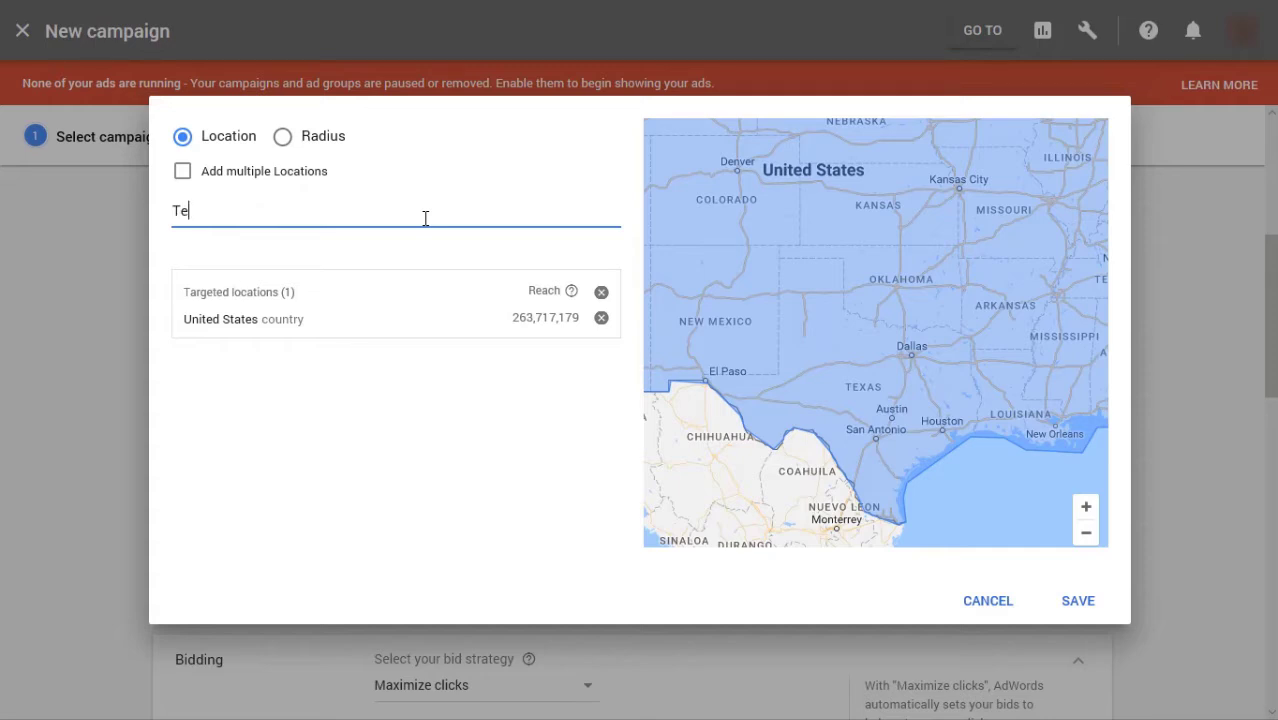
pyautogui.write('xas')
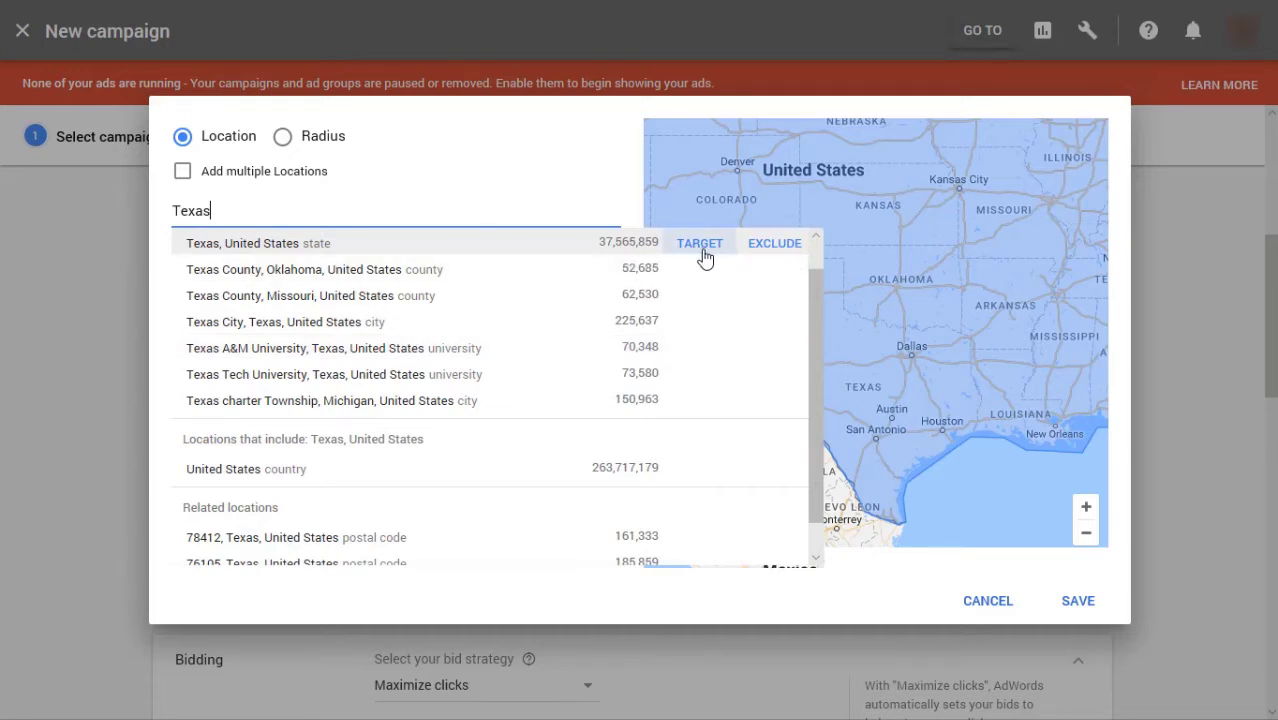
pyautogui.click(775, 250)
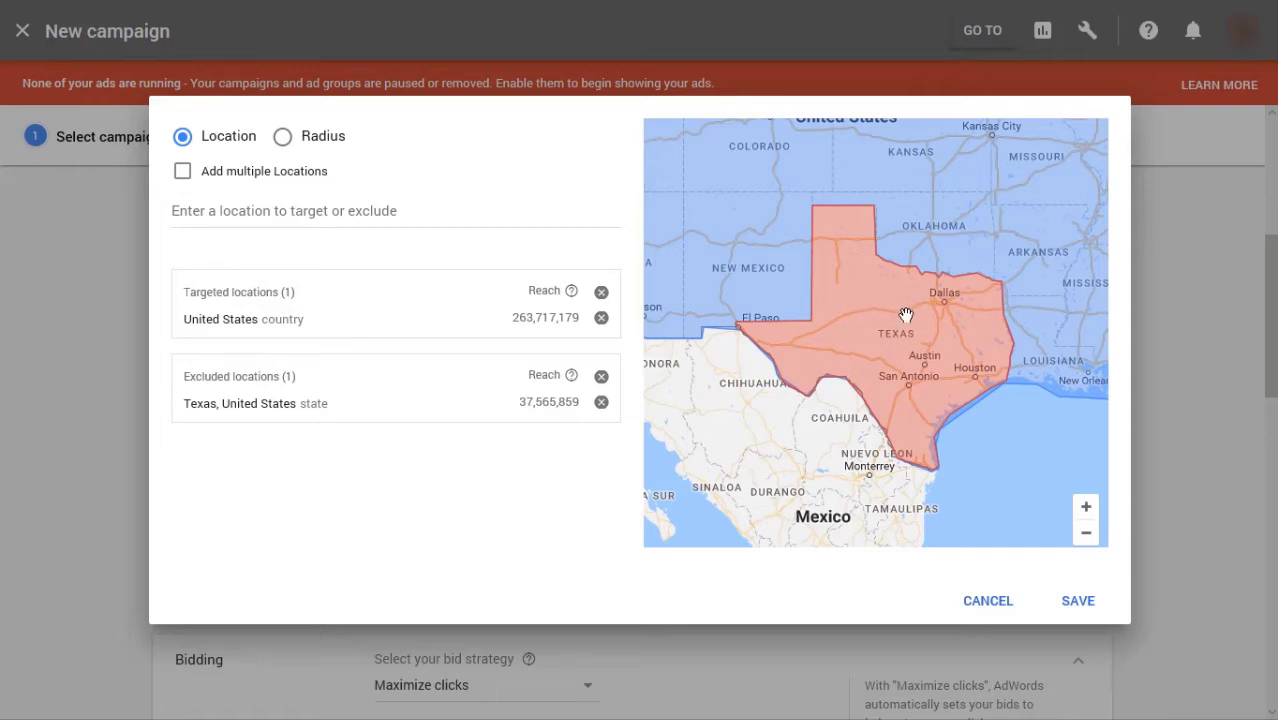
# Target the Austin TX, Texas, United States Nielsen DMA region inside the excluded state, and discard the advanced location changes.
pyautogui.scroll(-1, 905, 315)
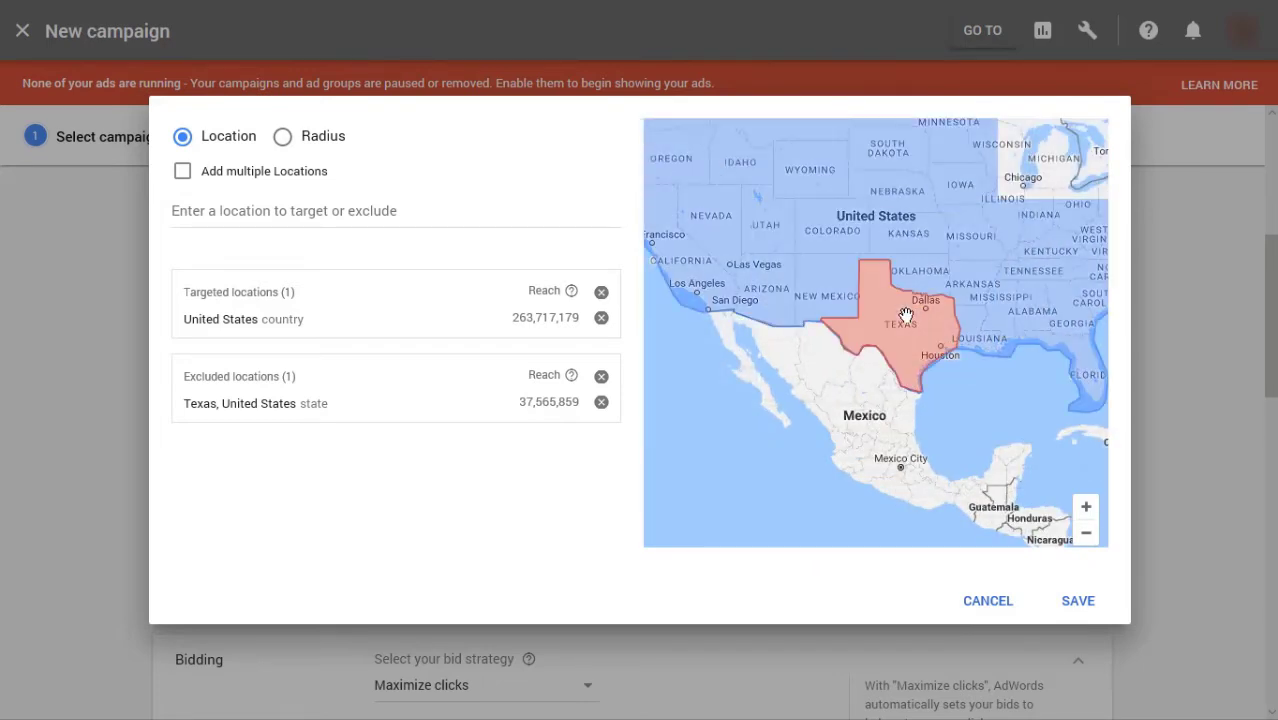
pyautogui.moveTo(865, 311); pyautogui.dragTo(877, 358)
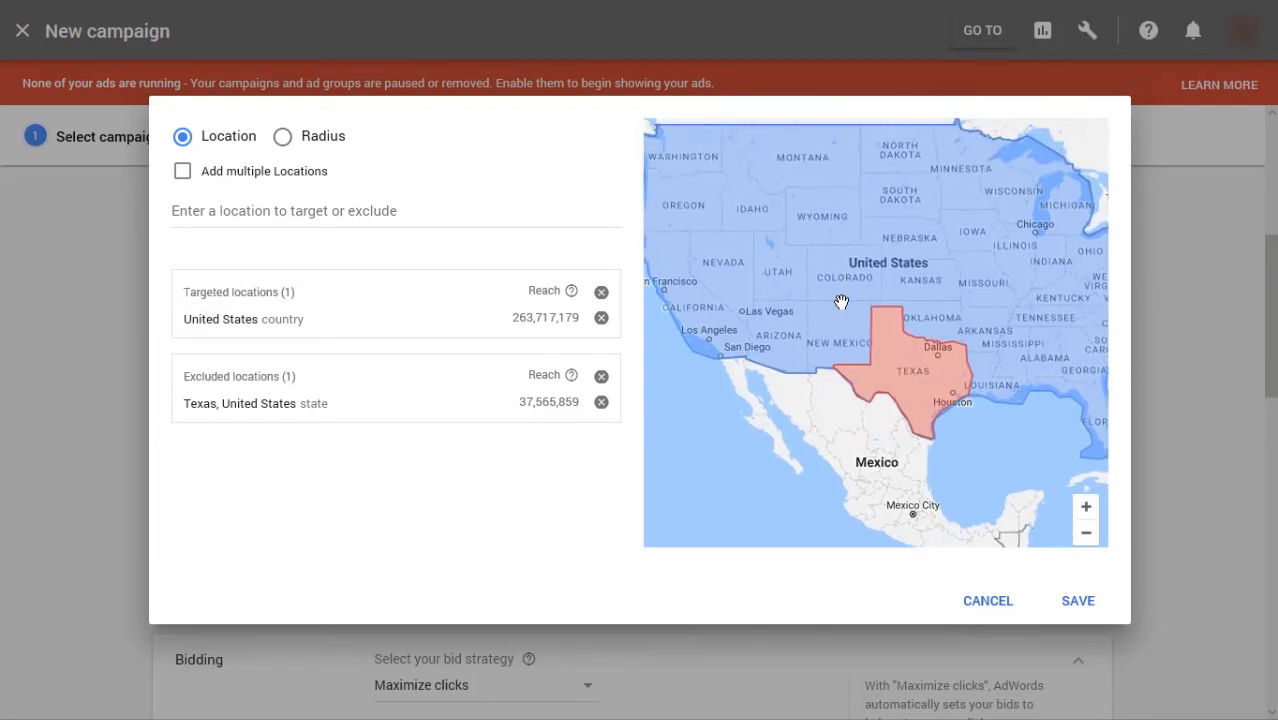
pyautogui.moveTo(997, 310); pyautogui.dragTo(909, 333)
pyautogui.scroll(1, 911, 298)
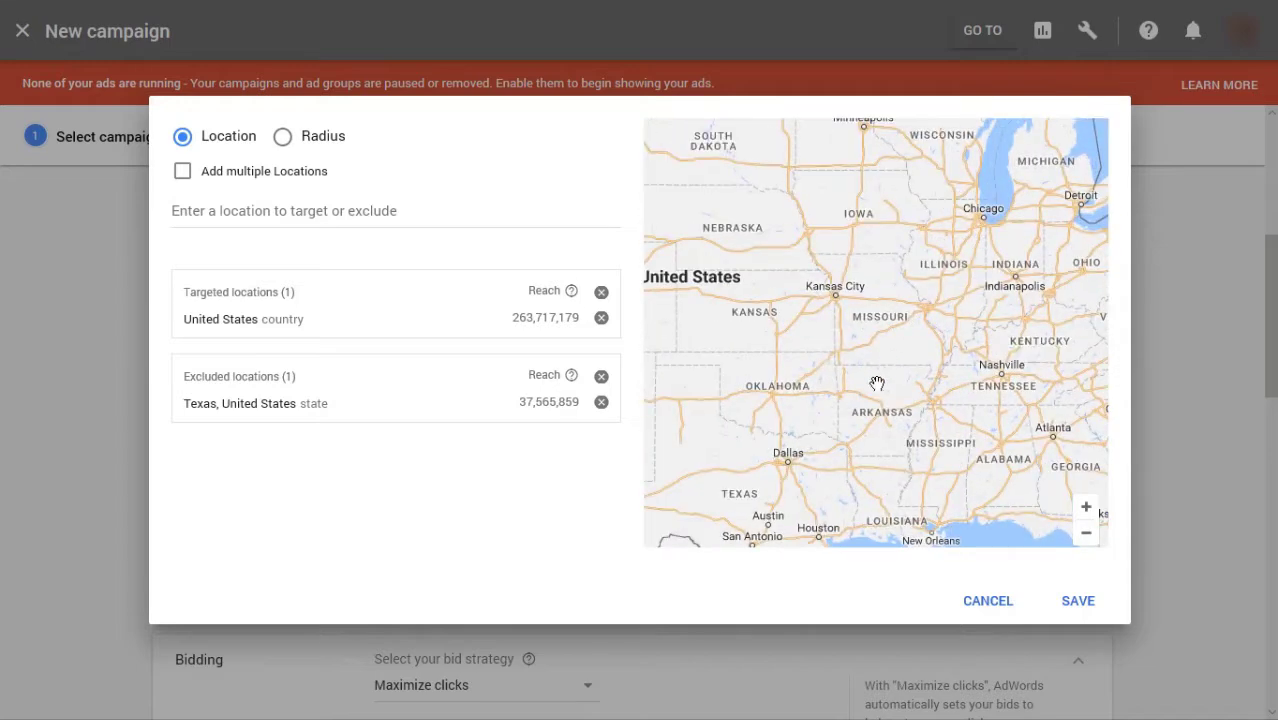
pyautogui.moveTo(825, 370); pyautogui.dragTo(956, 328)
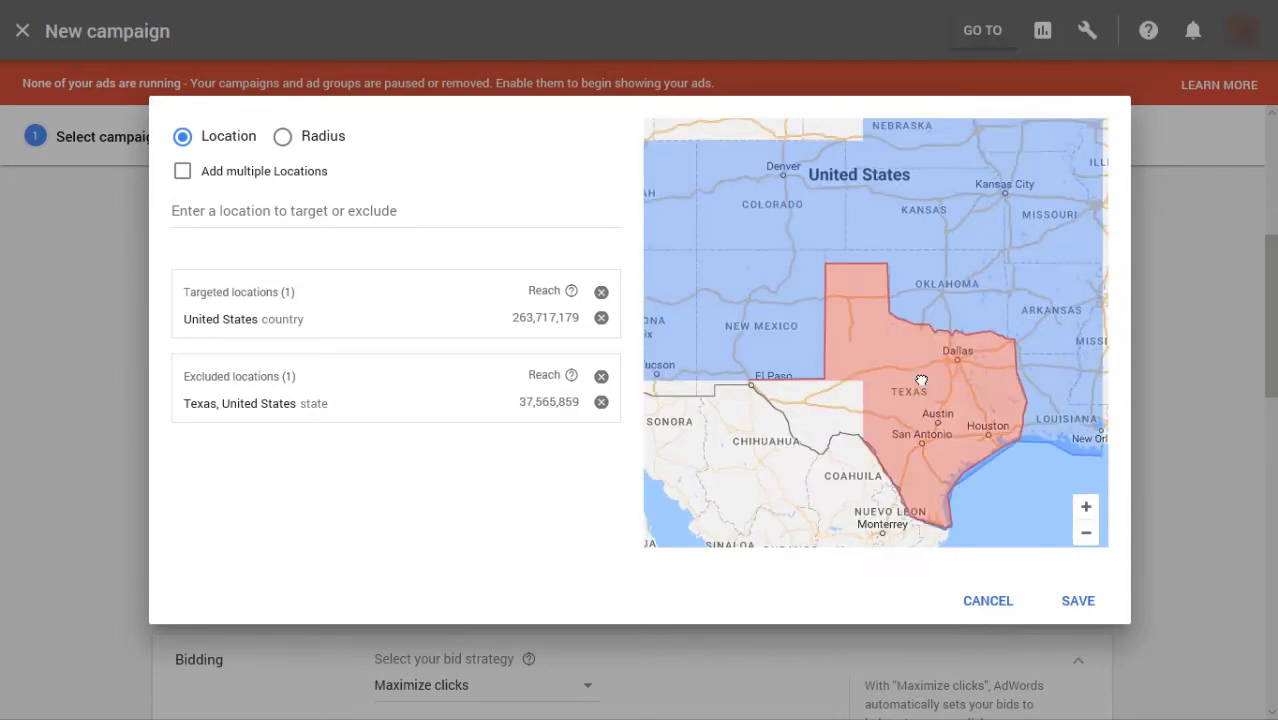
pyautogui.scroll(1, 919, 375)
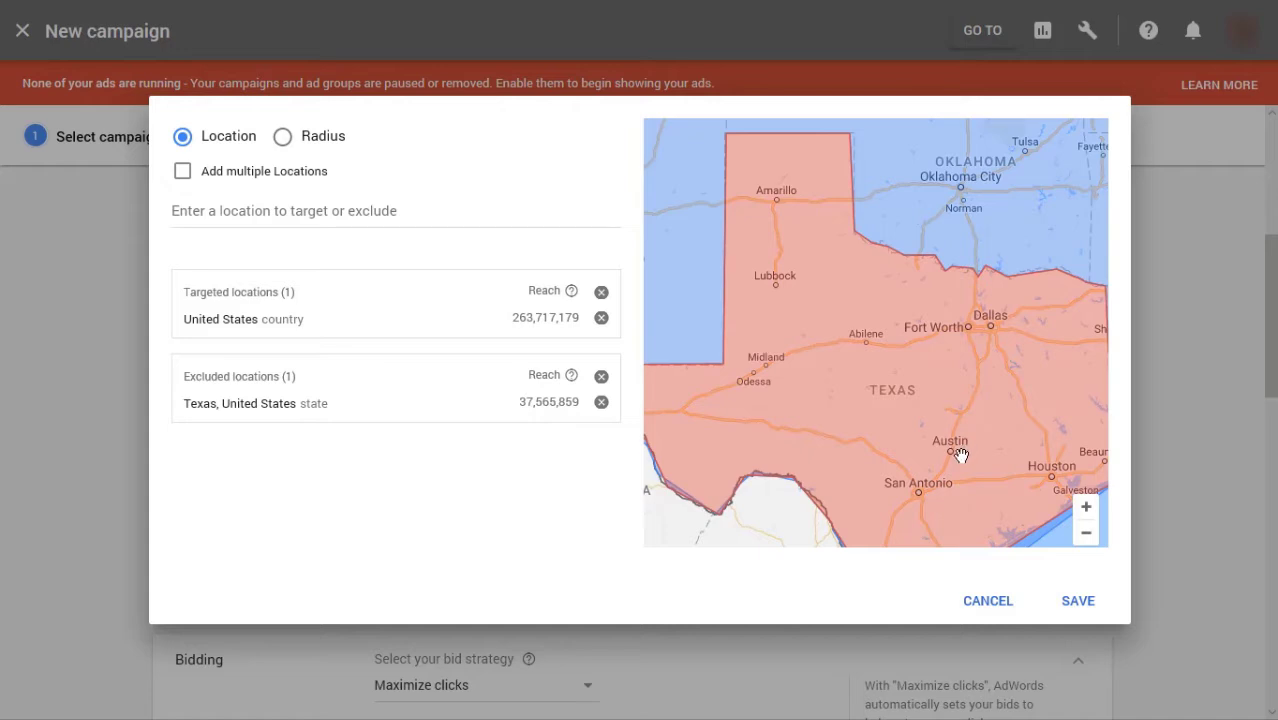
pyautogui.click(373, 212)
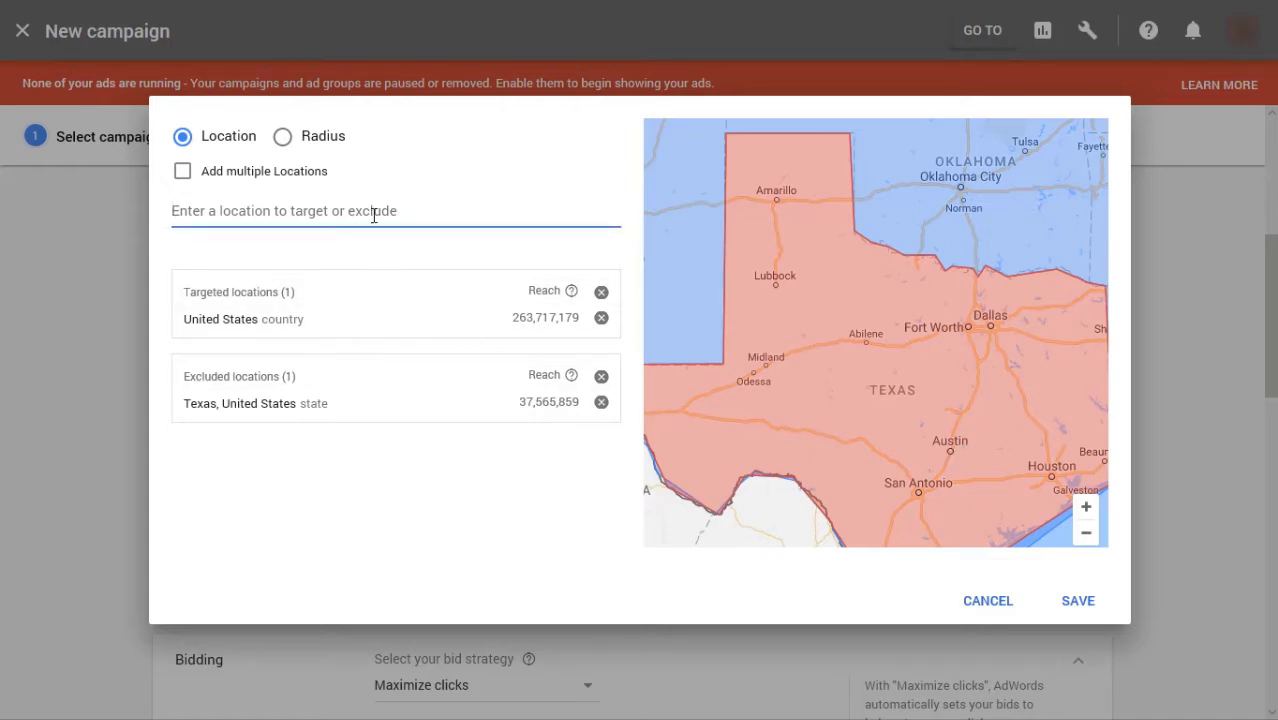
pyautogui.write('aus')
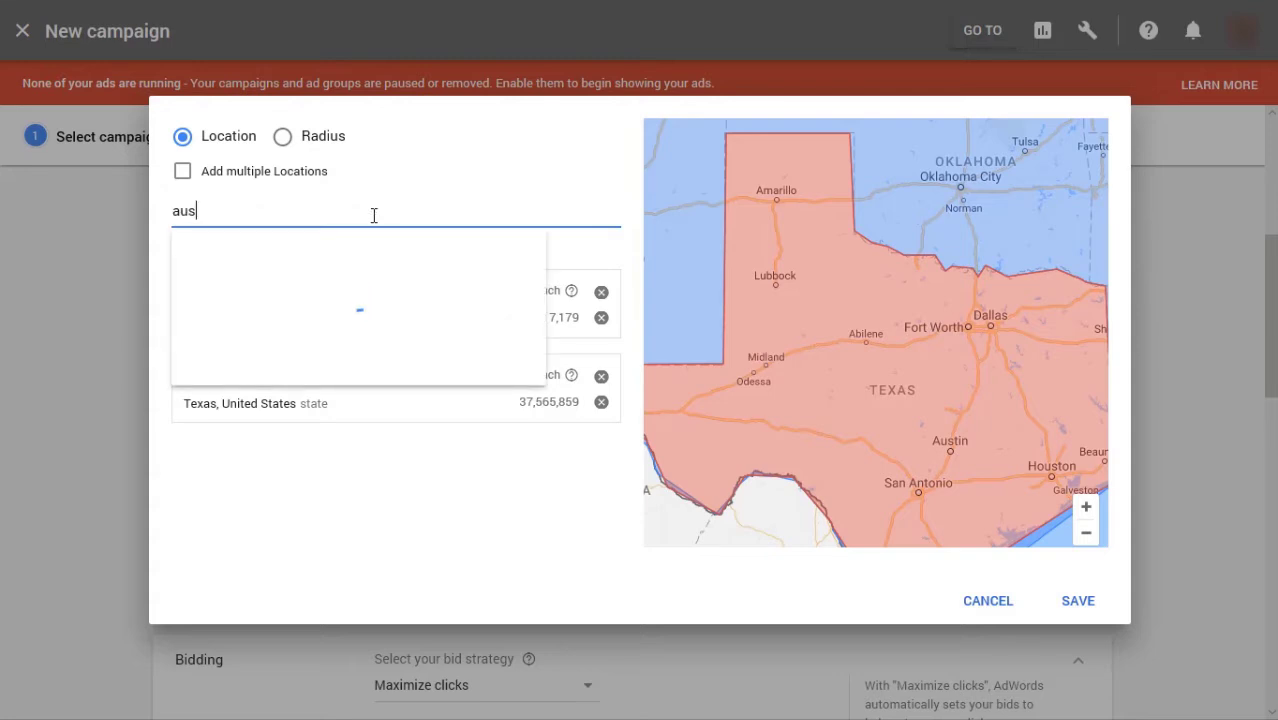
pyautogui.write('tin')
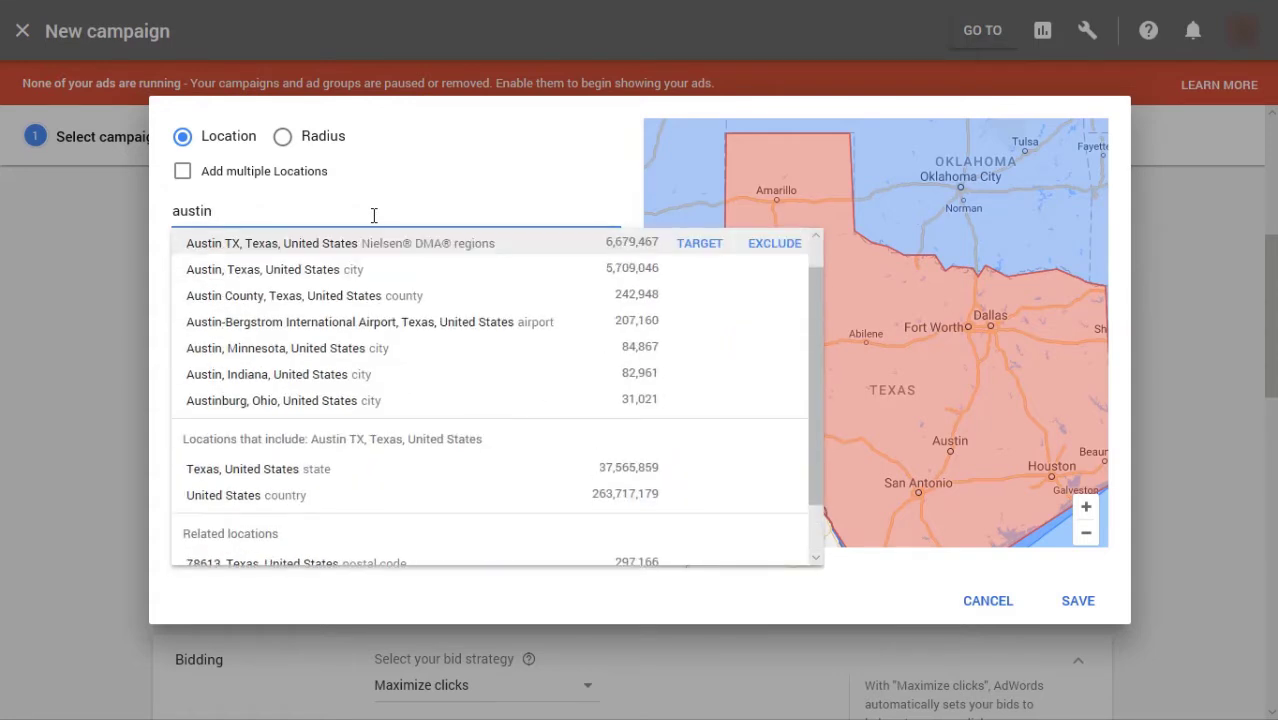
pyautogui.click(712, 246)
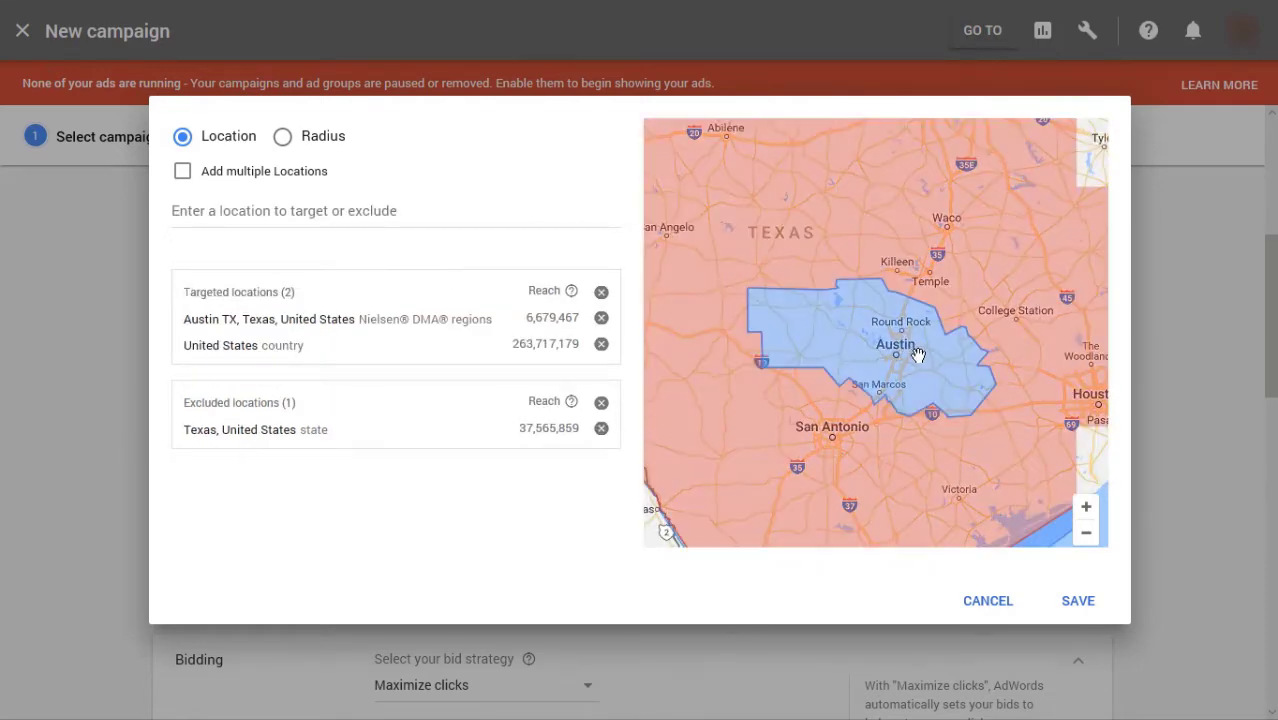
pyautogui.scroll(-4, 919, 354)
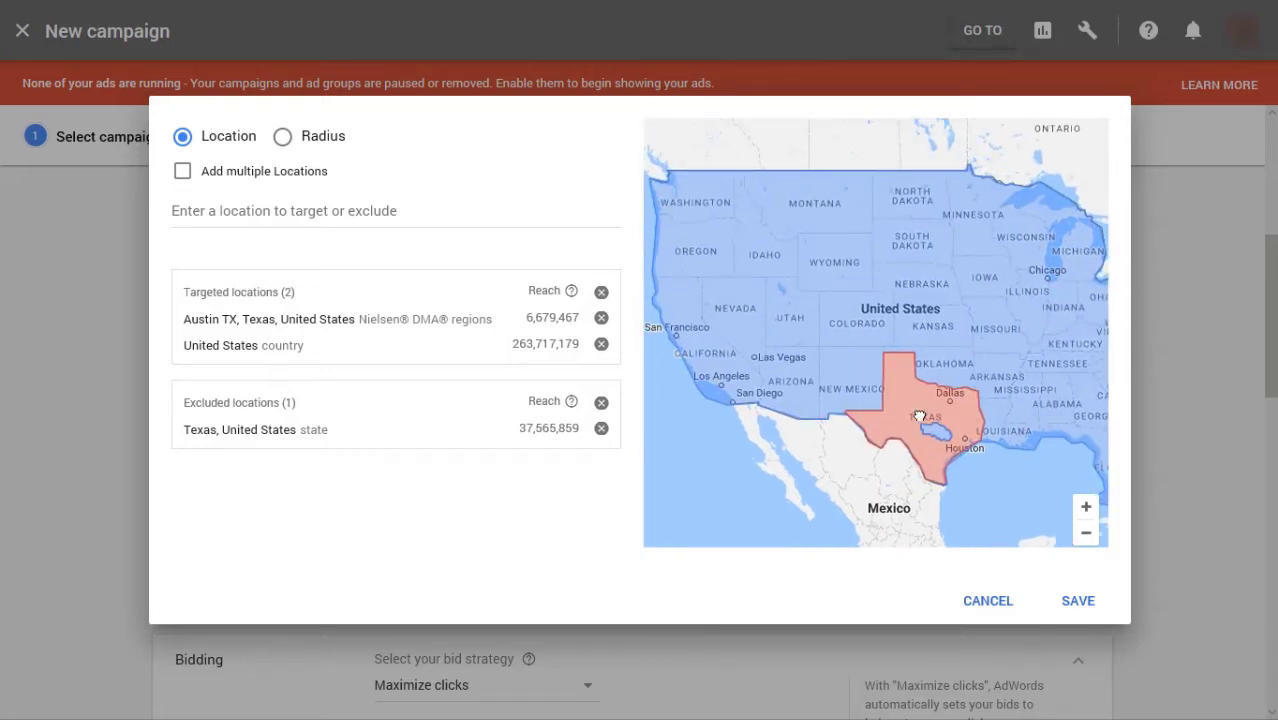
pyautogui.click(990, 604)
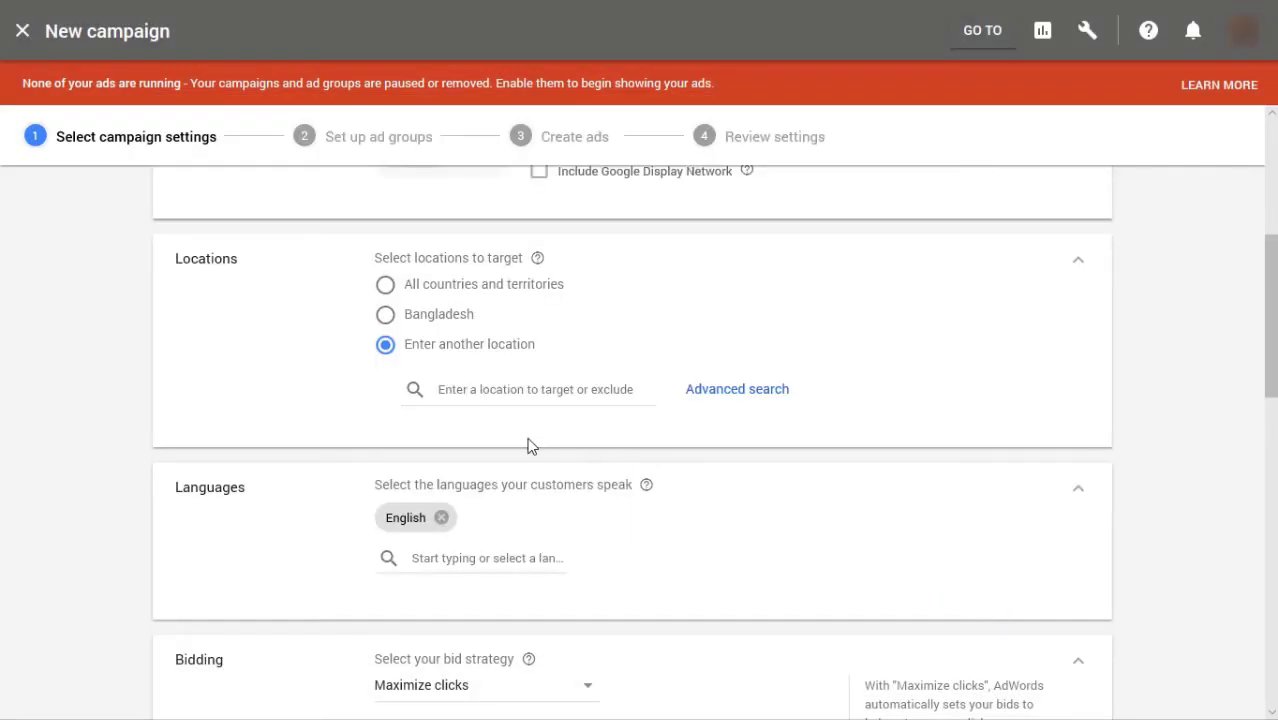
# Find the country United States in the location search and add it as the campaign's targeted location.
pyautogui.click(535, 390)
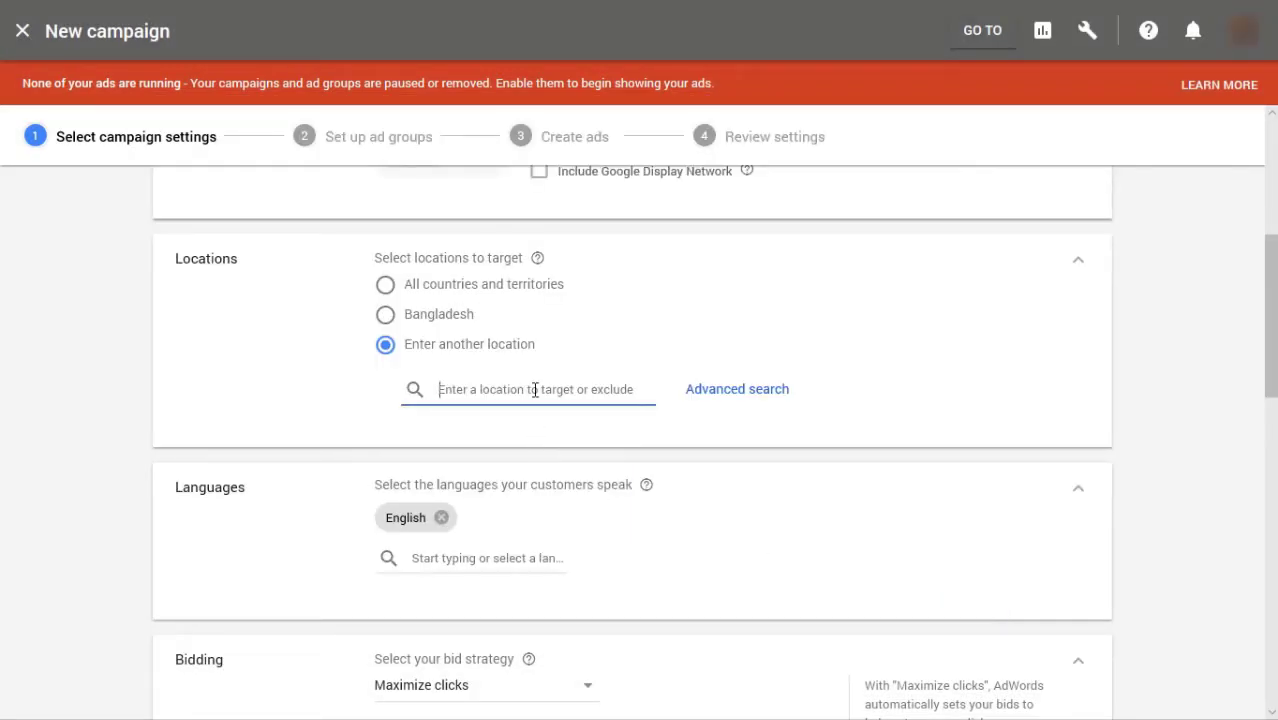
pyautogui.write('unit')
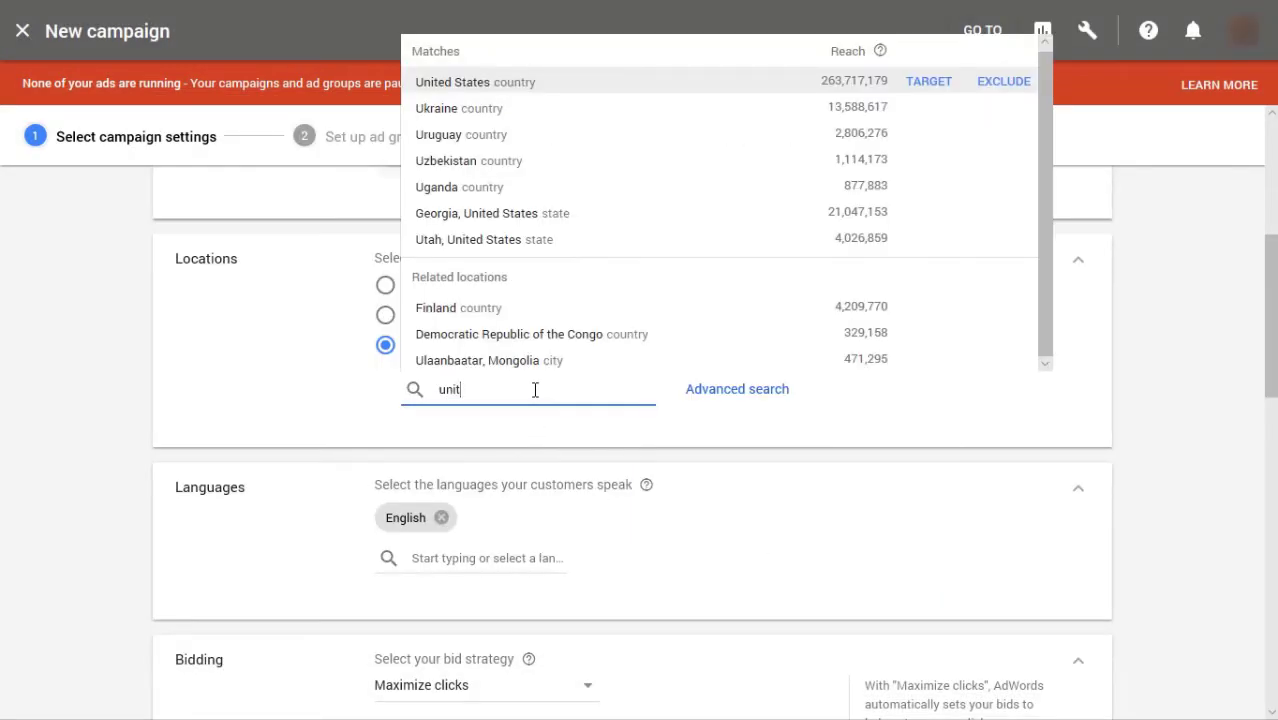
pyautogui.write('ed st')
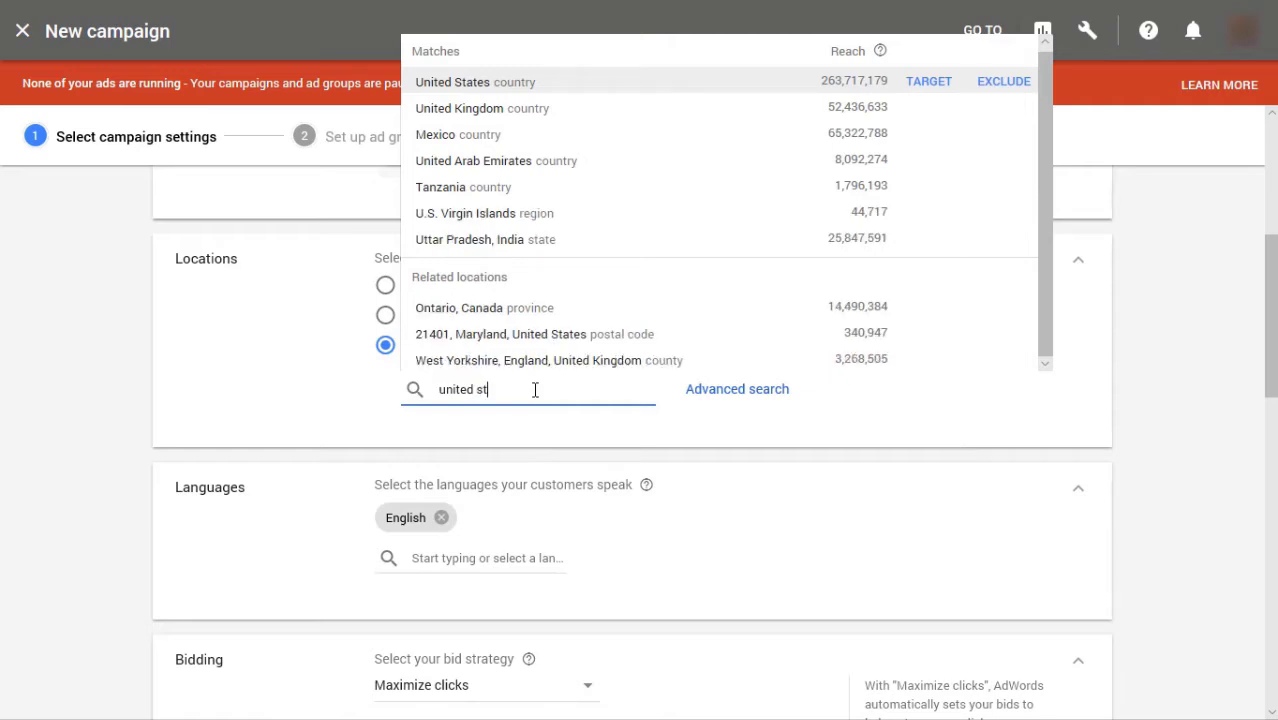
pyautogui.write('ates')
pyautogui.press('Return')
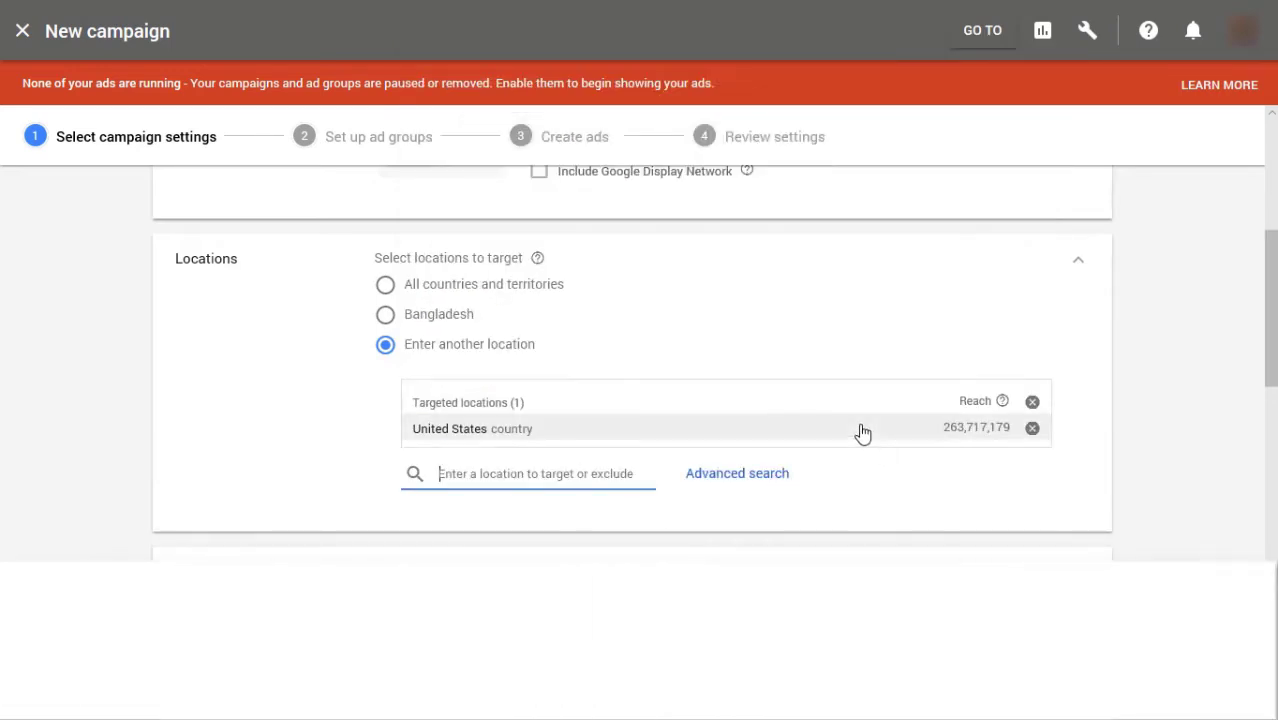
pyautogui.click(1078, 357)
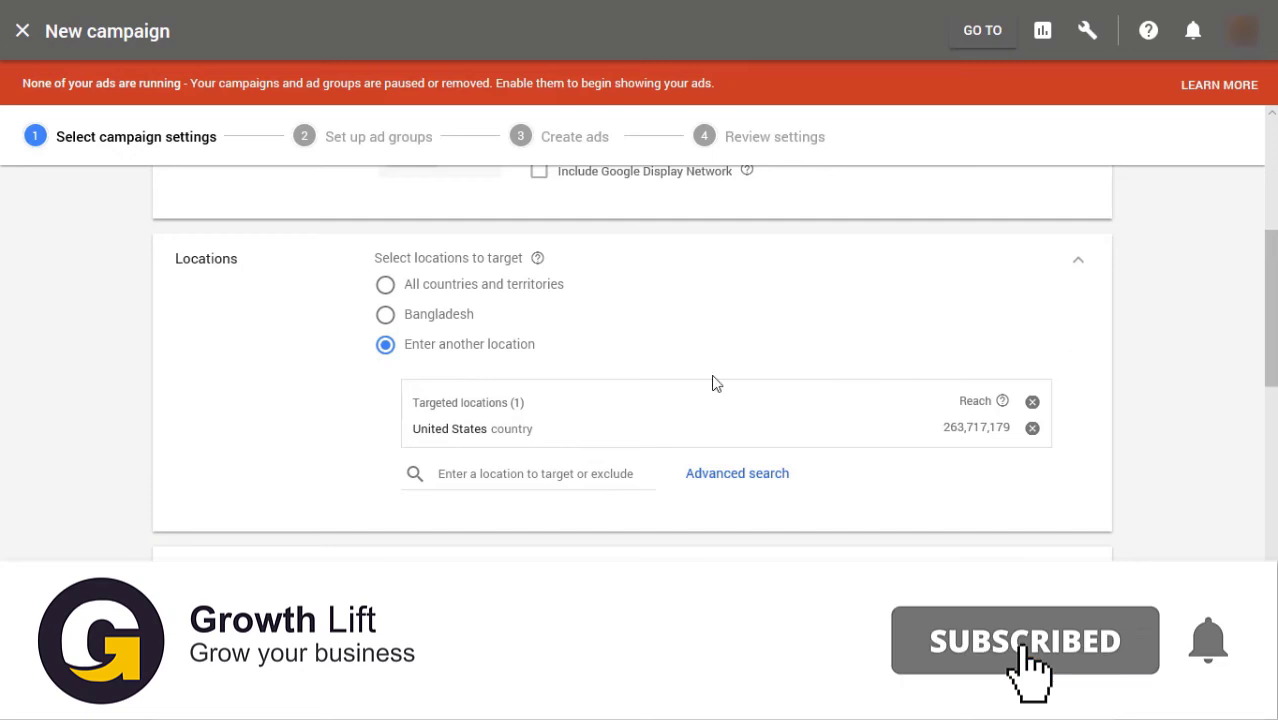
# Review the list of customer languages and close it with English still selected.
pyautogui.scroll(-2, 742, 402)
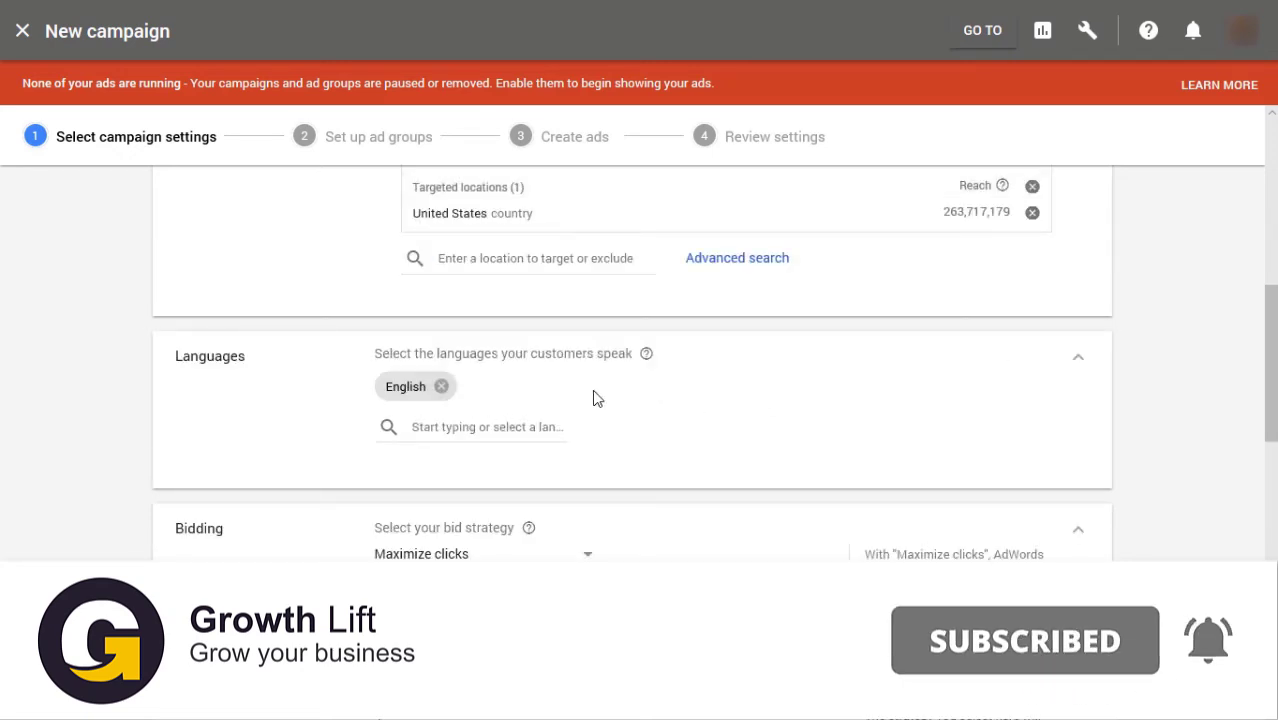
pyautogui.click(482, 426)
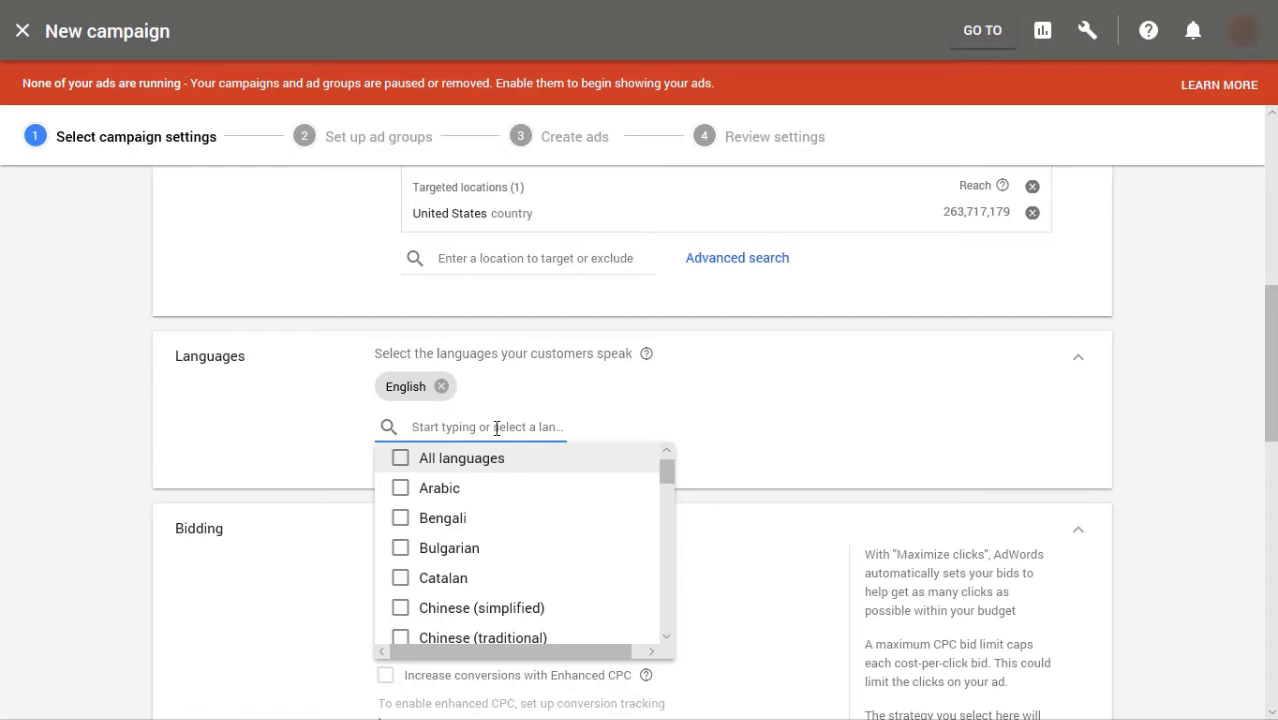
pyautogui.click(512, 395)
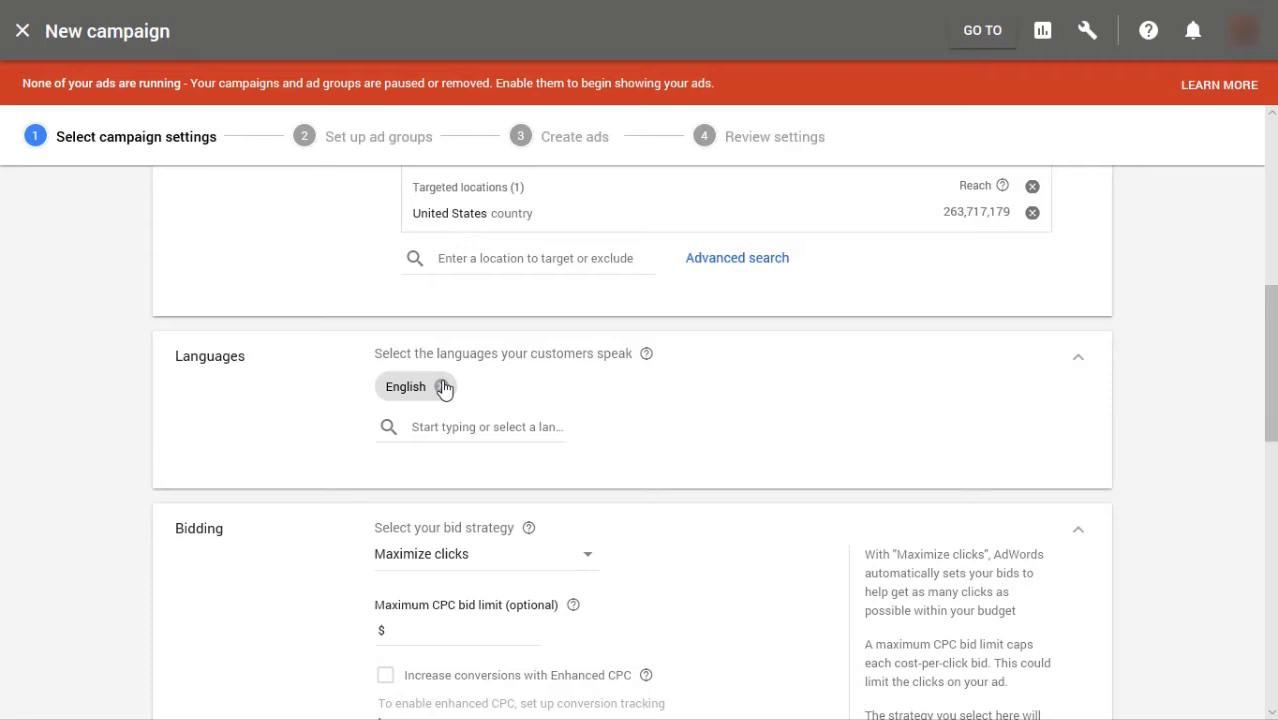
# Set the campaign's bid strategy to Manual CPC.
pyautogui.scroll(-2, 756, 405)
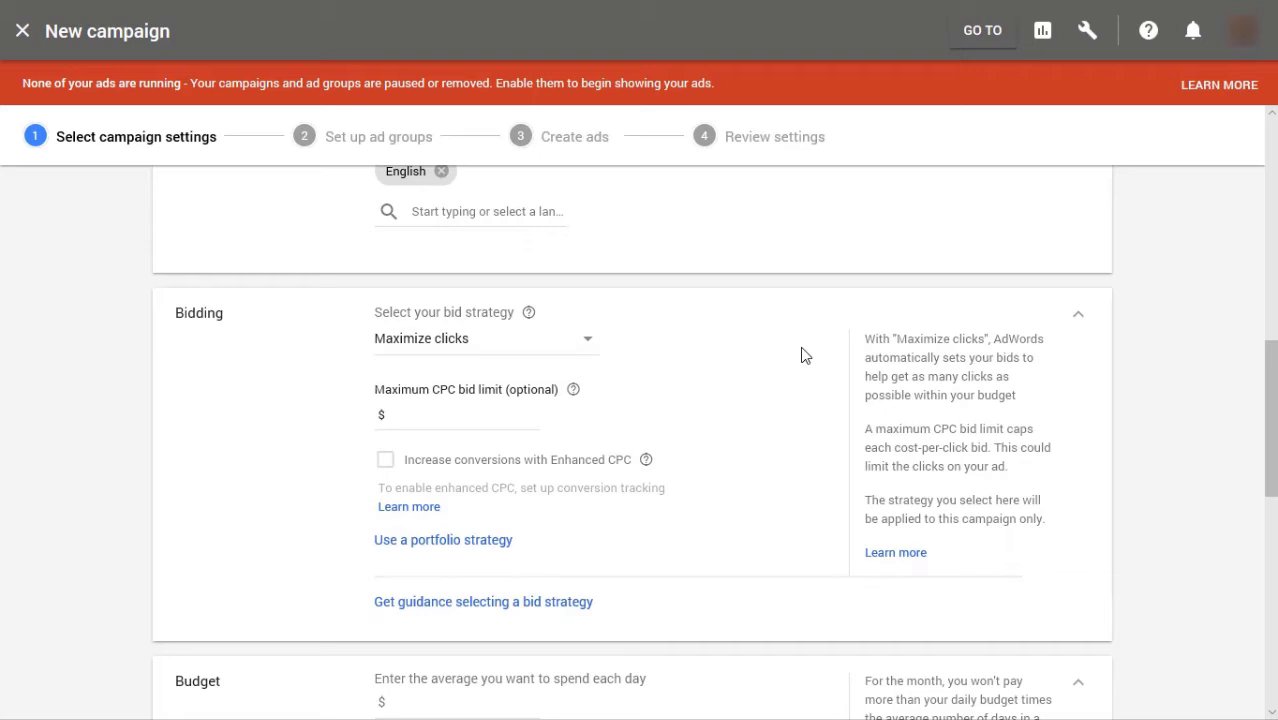
pyautogui.click(588, 345)
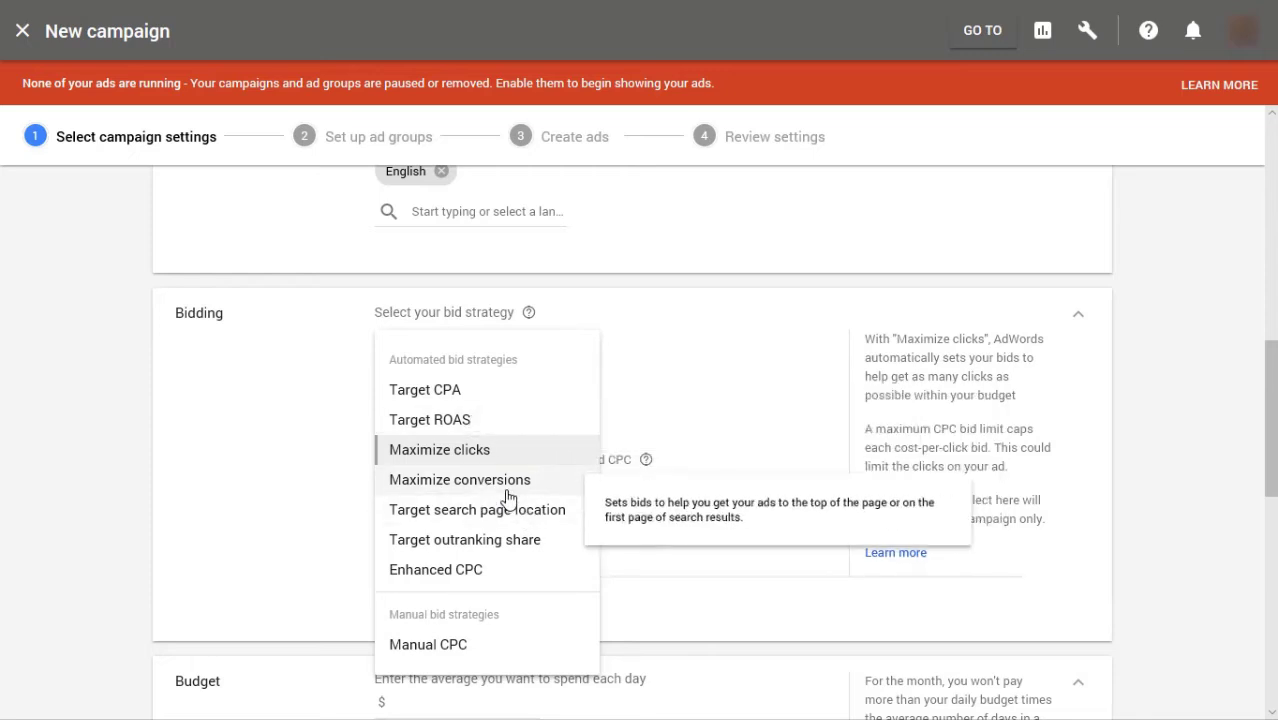
pyautogui.click(449, 652)
pyautogui.scroll(-2, 636, 345)
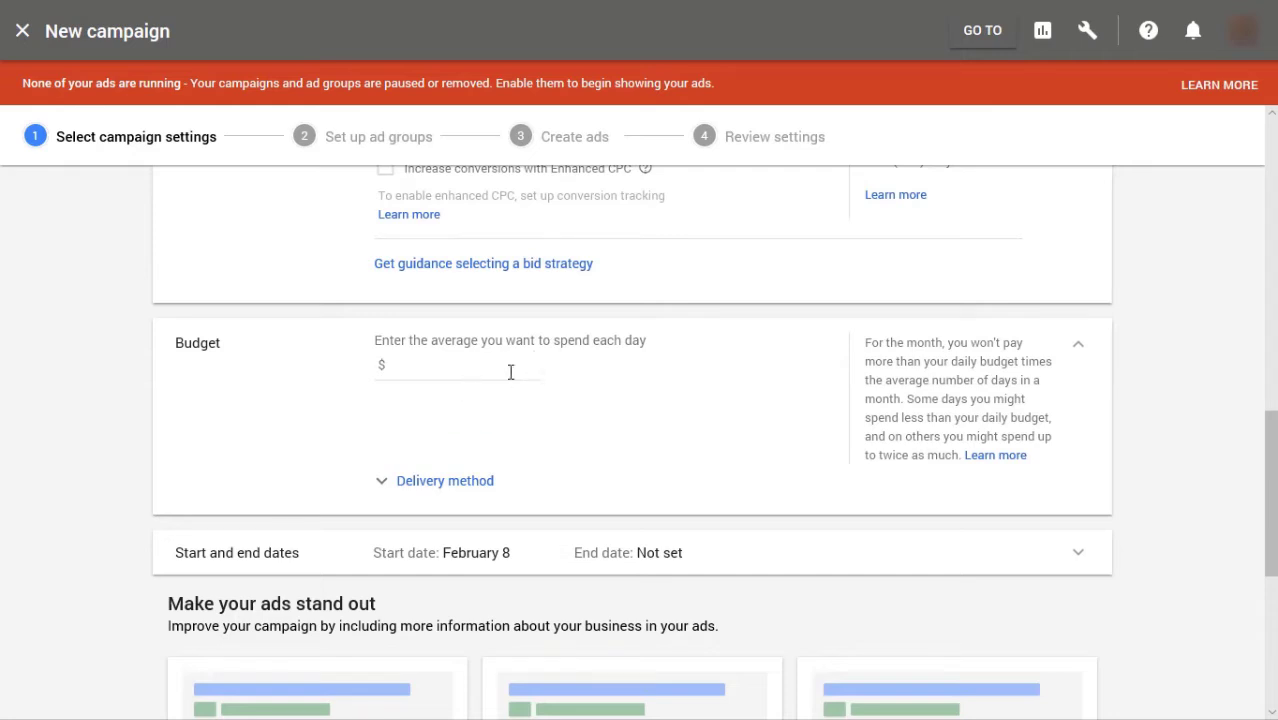
pyautogui.scroll(2, 510, 371)
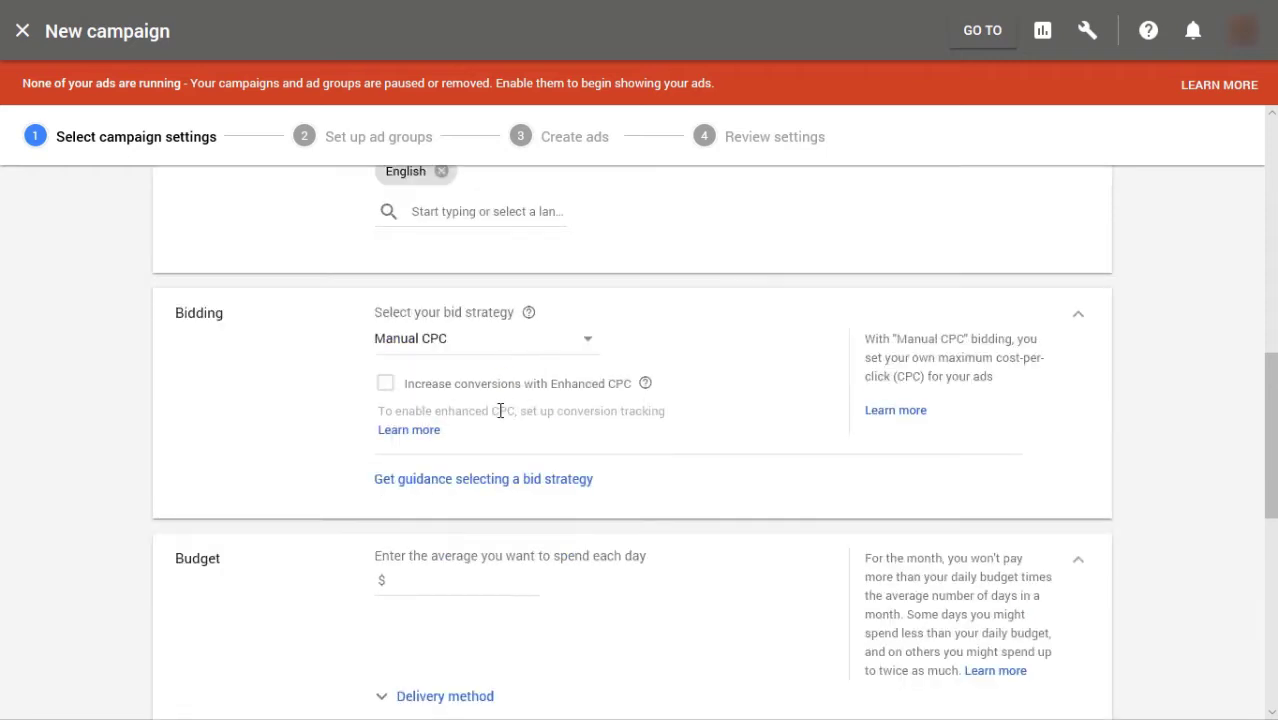
# Set the campaign's average daily budget to $20.
pyautogui.scroll(-1, 500, 410)
pyautogui.click(481, 474)
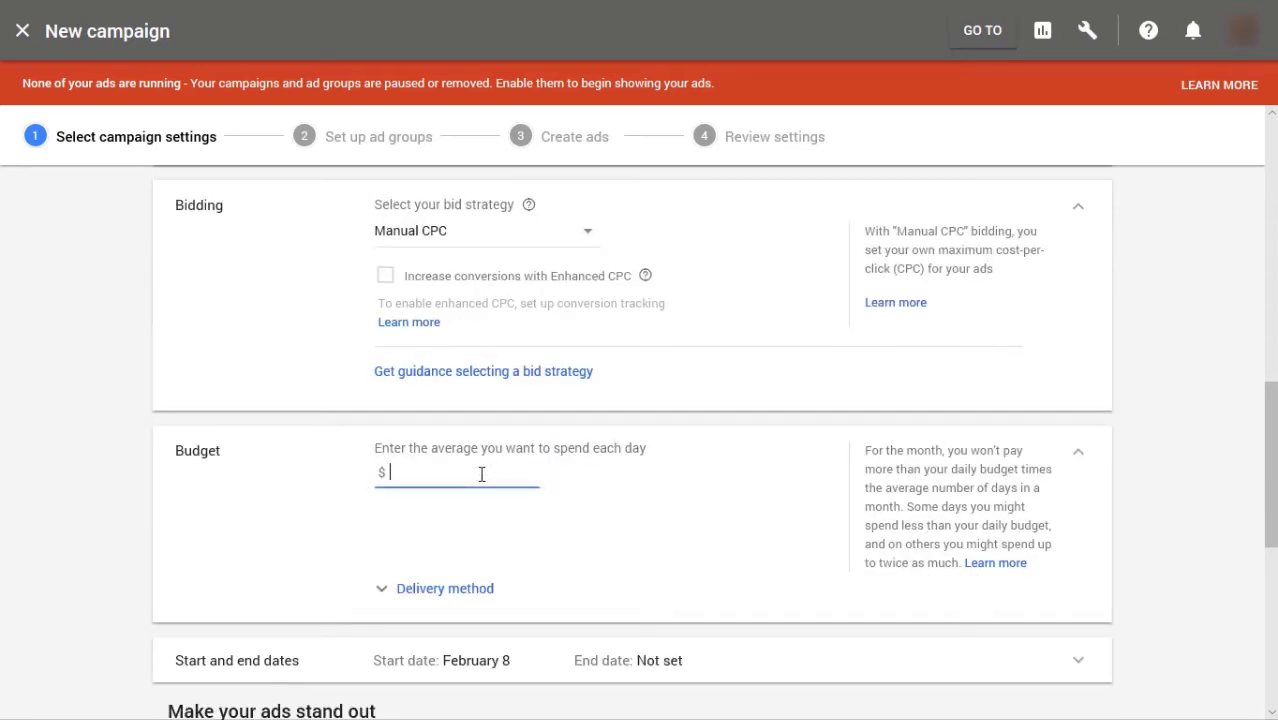
pyautogui.write('20')
# Expand the budget's delivery method options to examine them, and collapse them again.
pyautogui.scroll(-1, 605, 538)
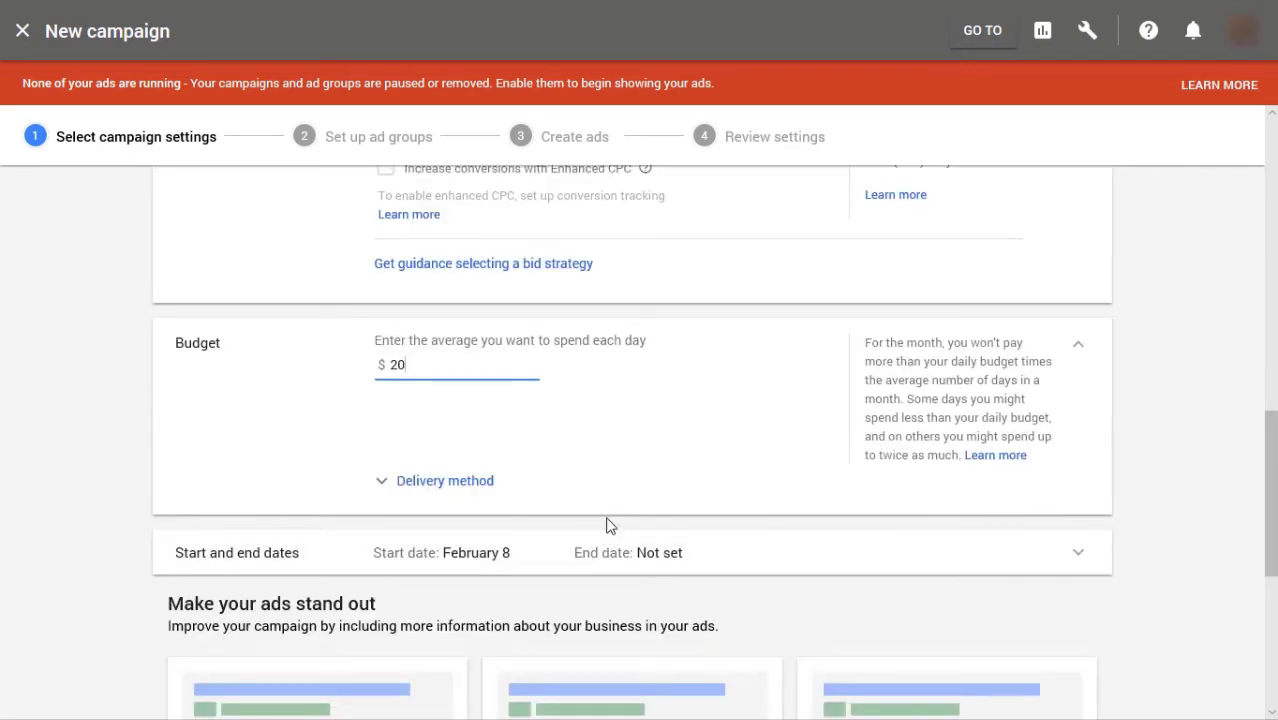
pyautogui.click(430, 484)
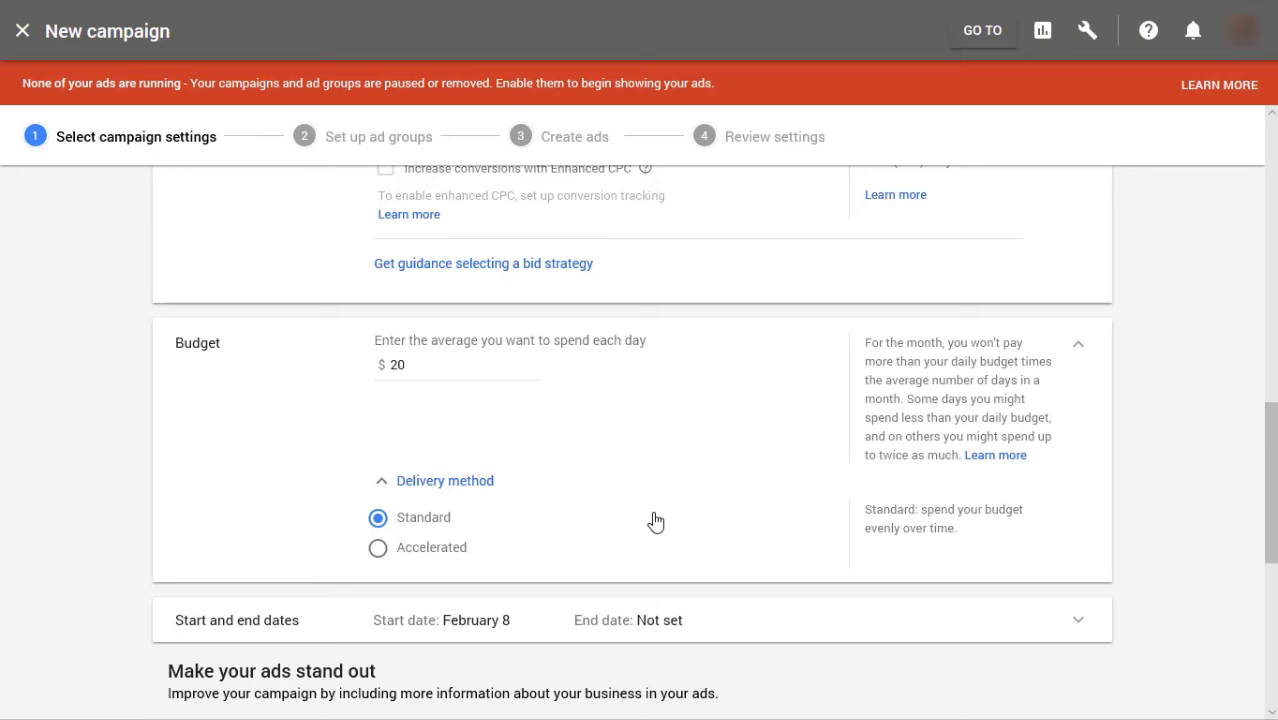
pyautogui.click(382, 487)
pyautogui.click(382, 487)
pyautogui.click(382, 487)
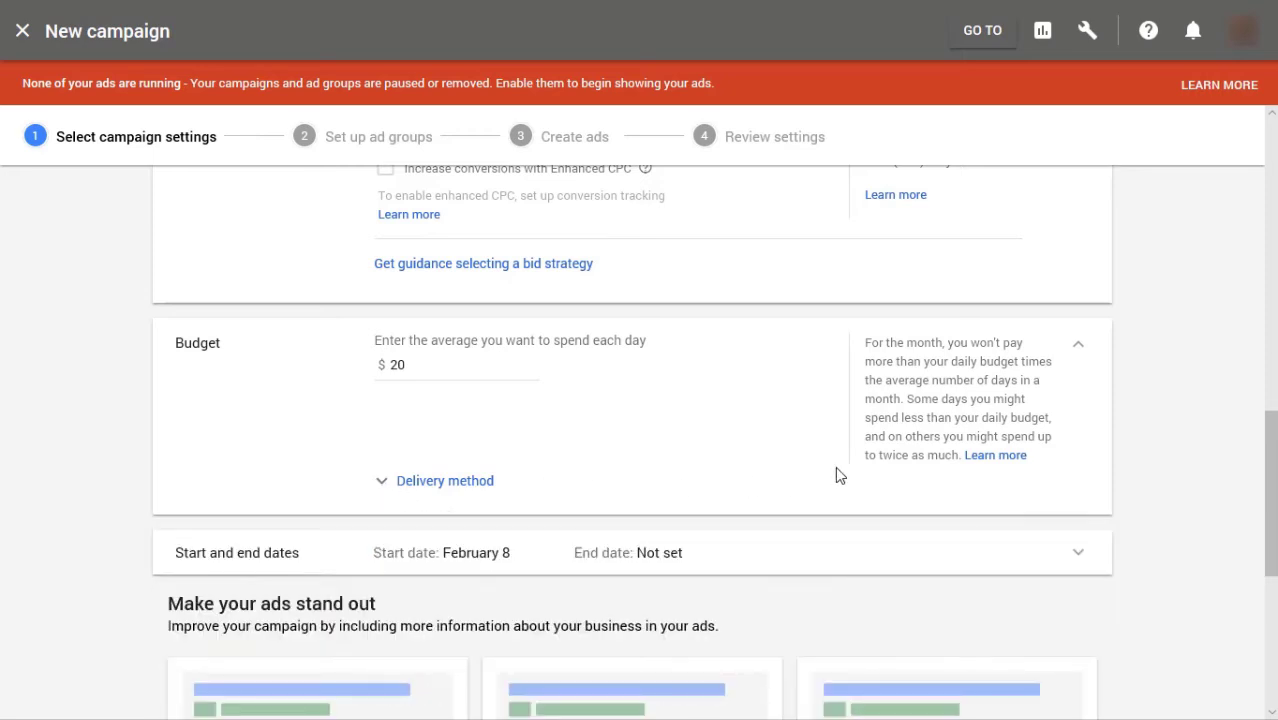
# Expand the campaign's start and end dates and set the start date to Feb 10.
pyautogui.scroll(-1, 800, 477)
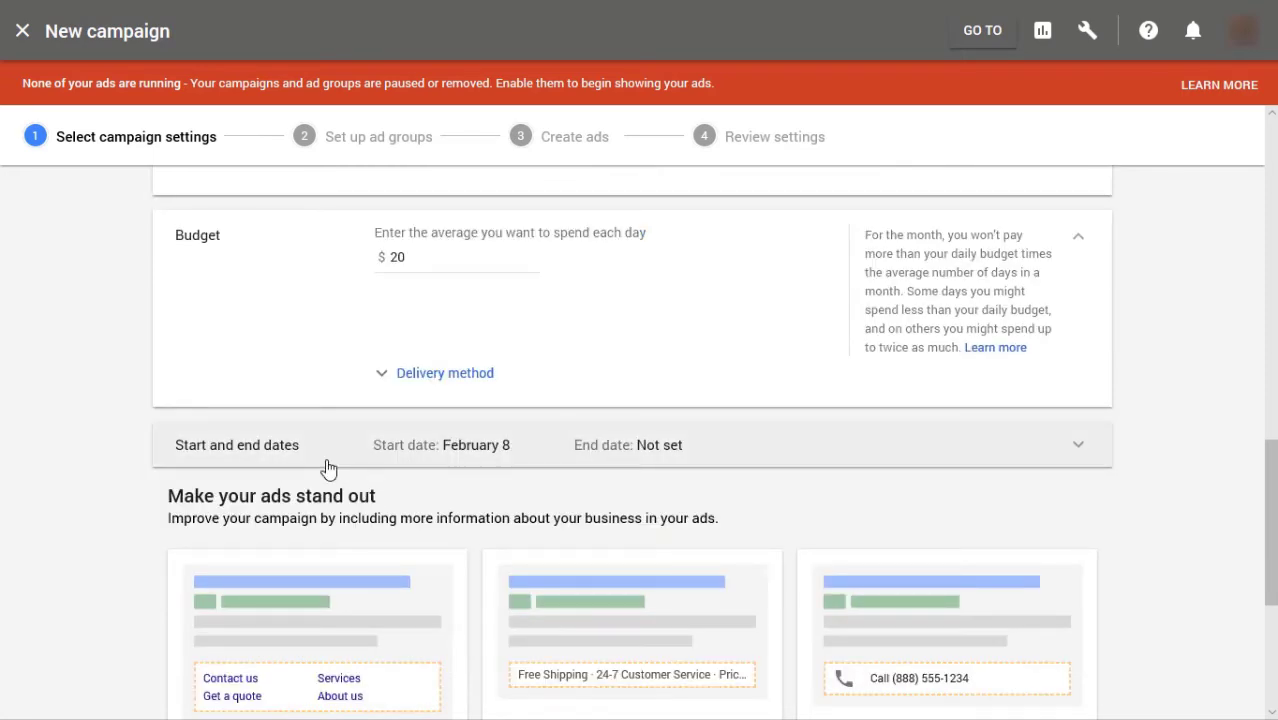
pyautogui.click(1079, 458)
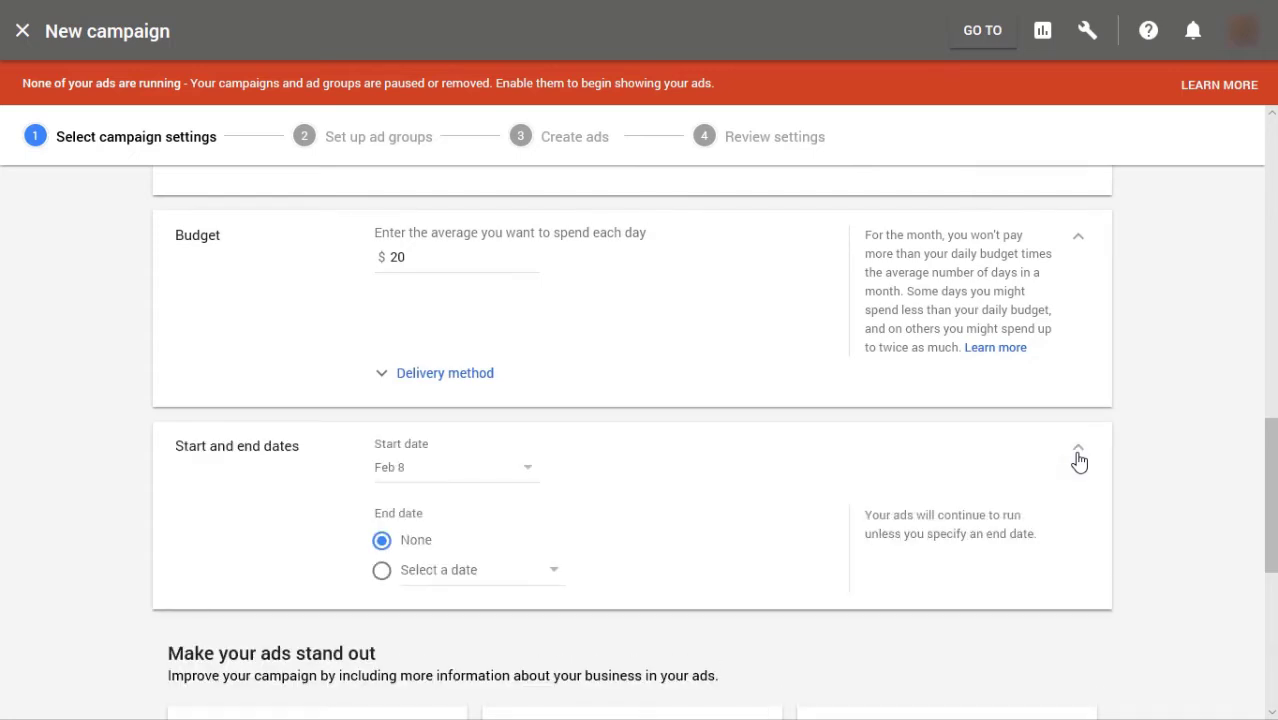
pyautogui.click(528, 472)
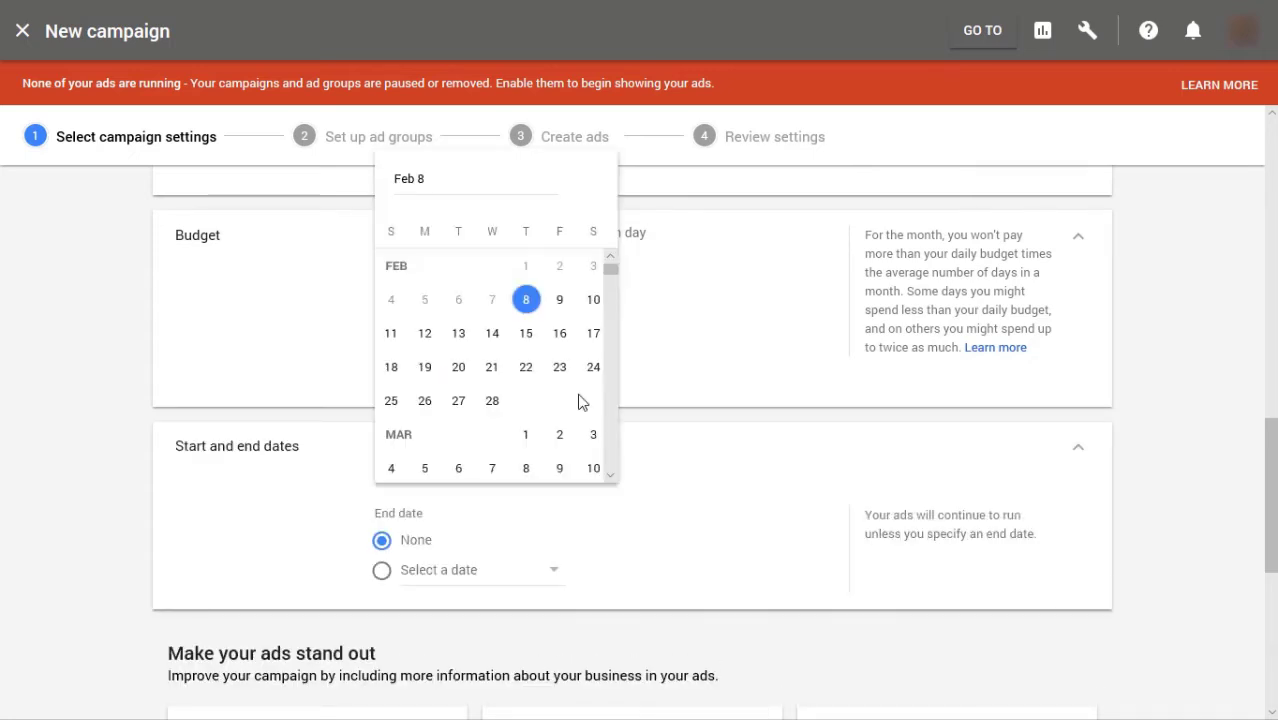
pyautogui.click(592, 302)
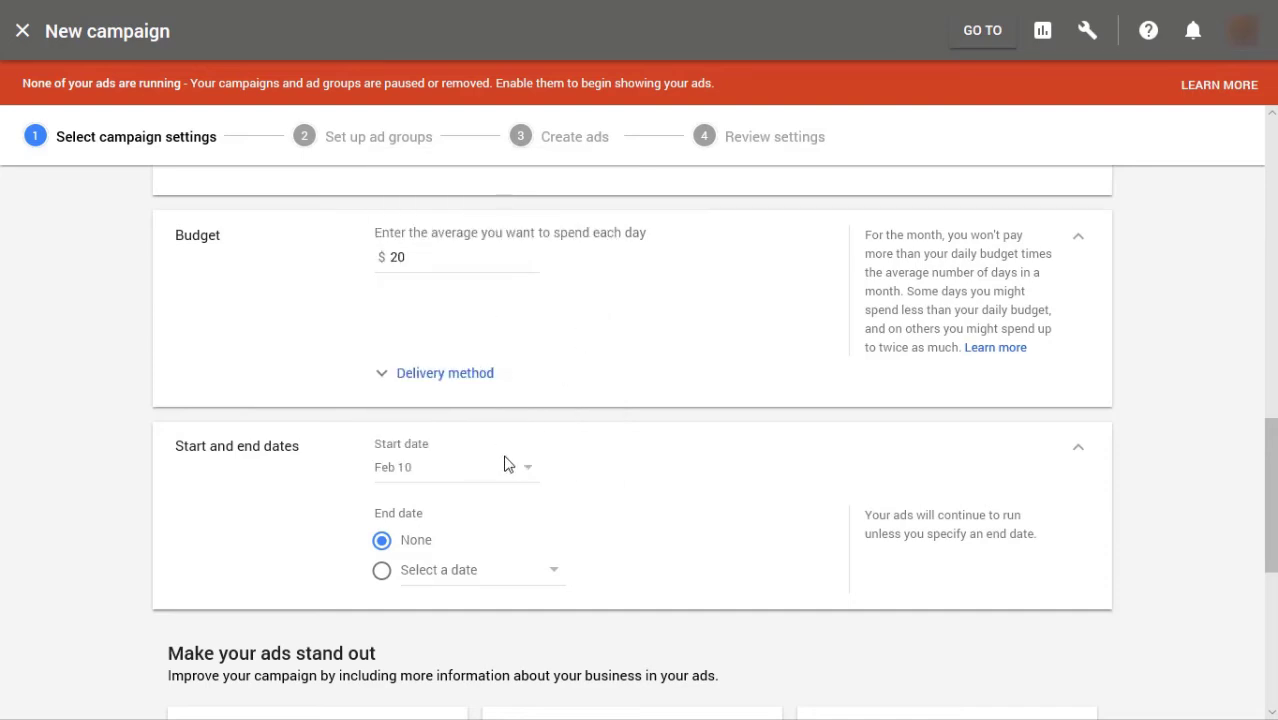
pyautogui.click(529, 477)
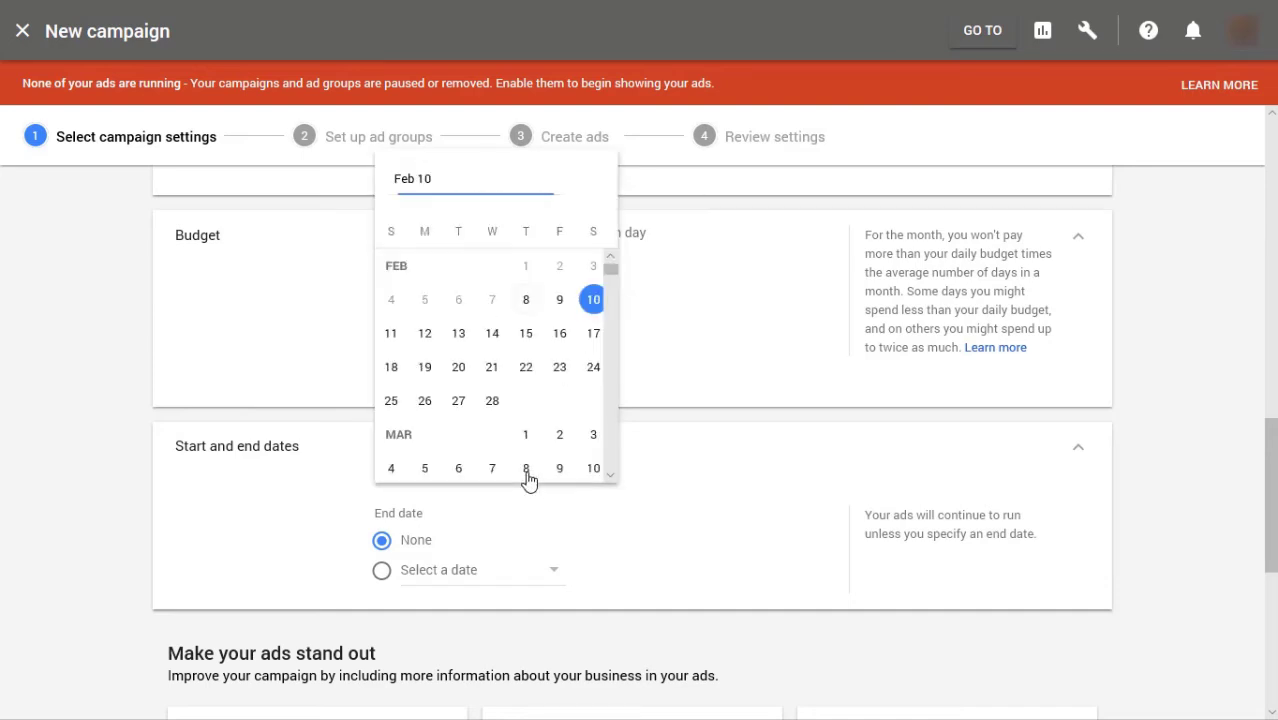
pyautogui.click(648, 422)
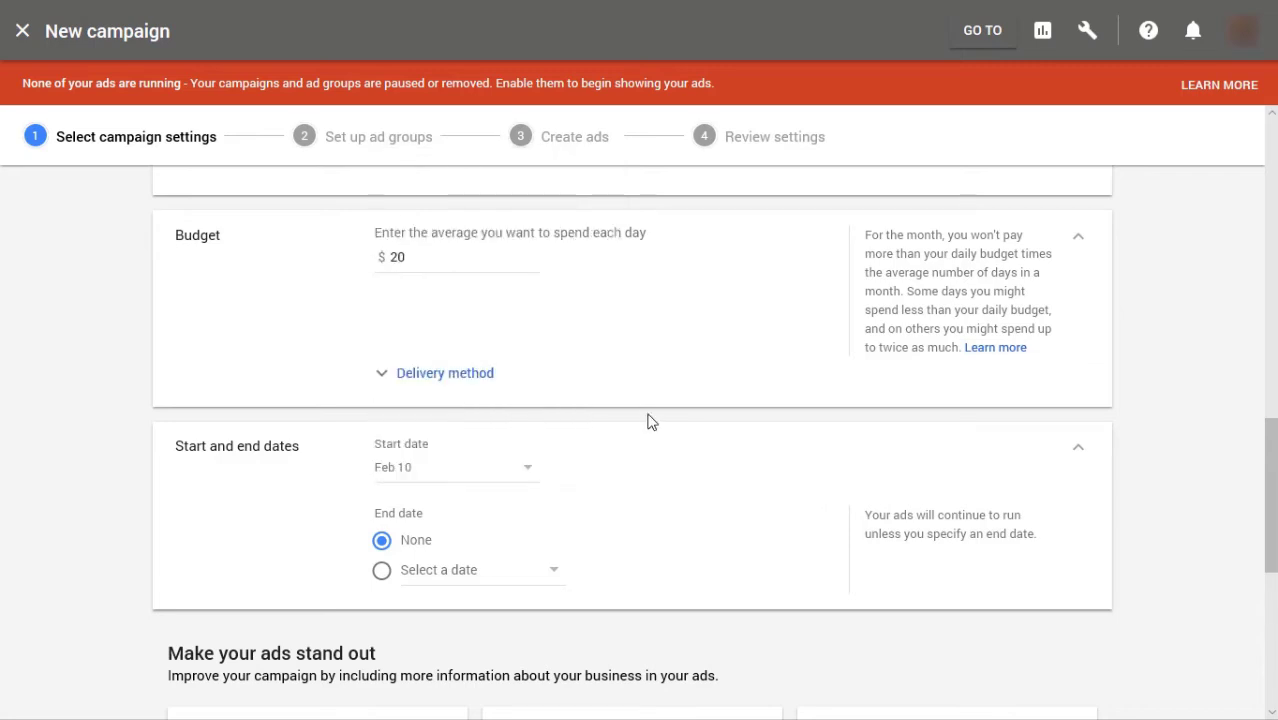
pyautogui.scroll(-1, 650, 470)
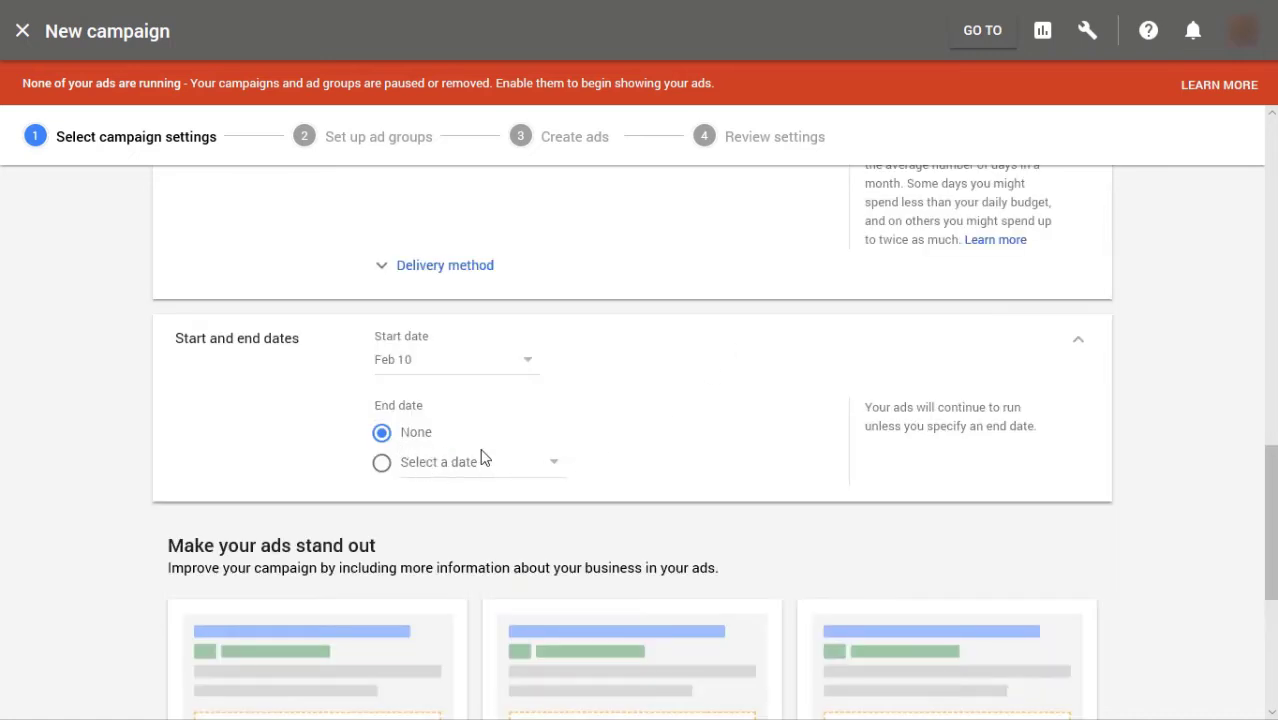
pyautogui.scroll(-1, 795, 428)
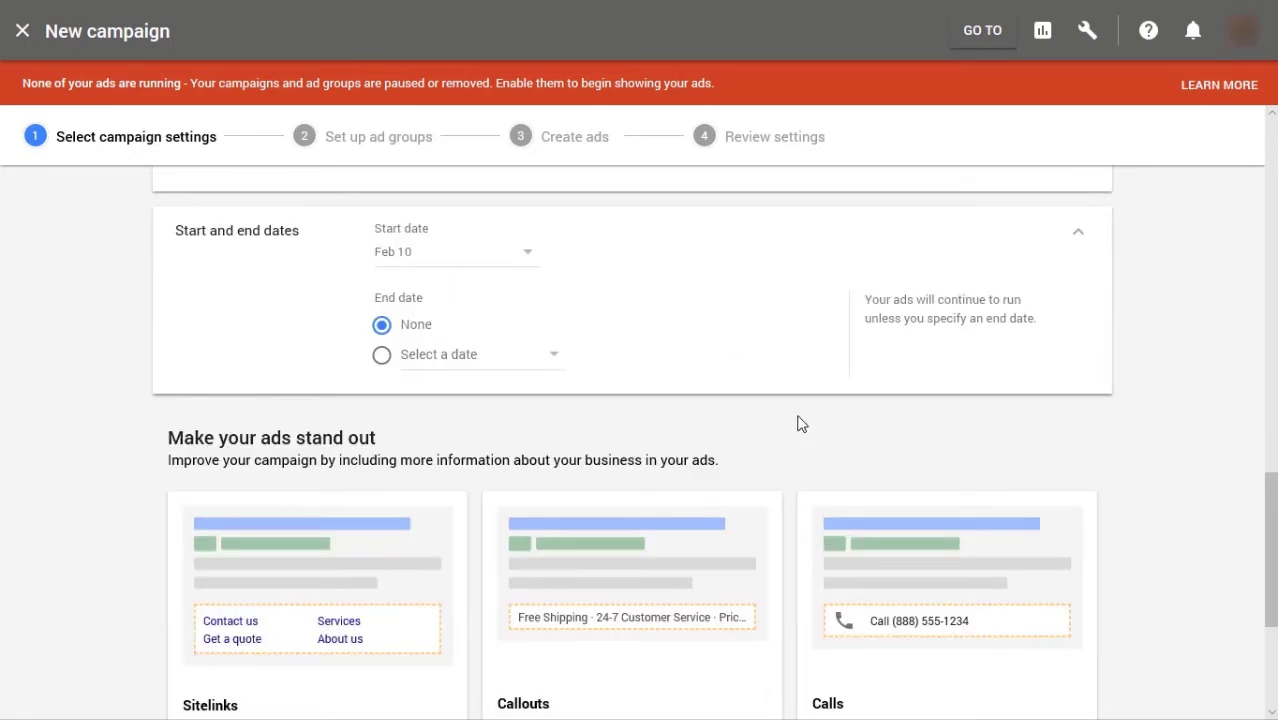
# Add the Sitelinks extension to the campaign.
pyautogui.scroll(-1, 1158, 422)
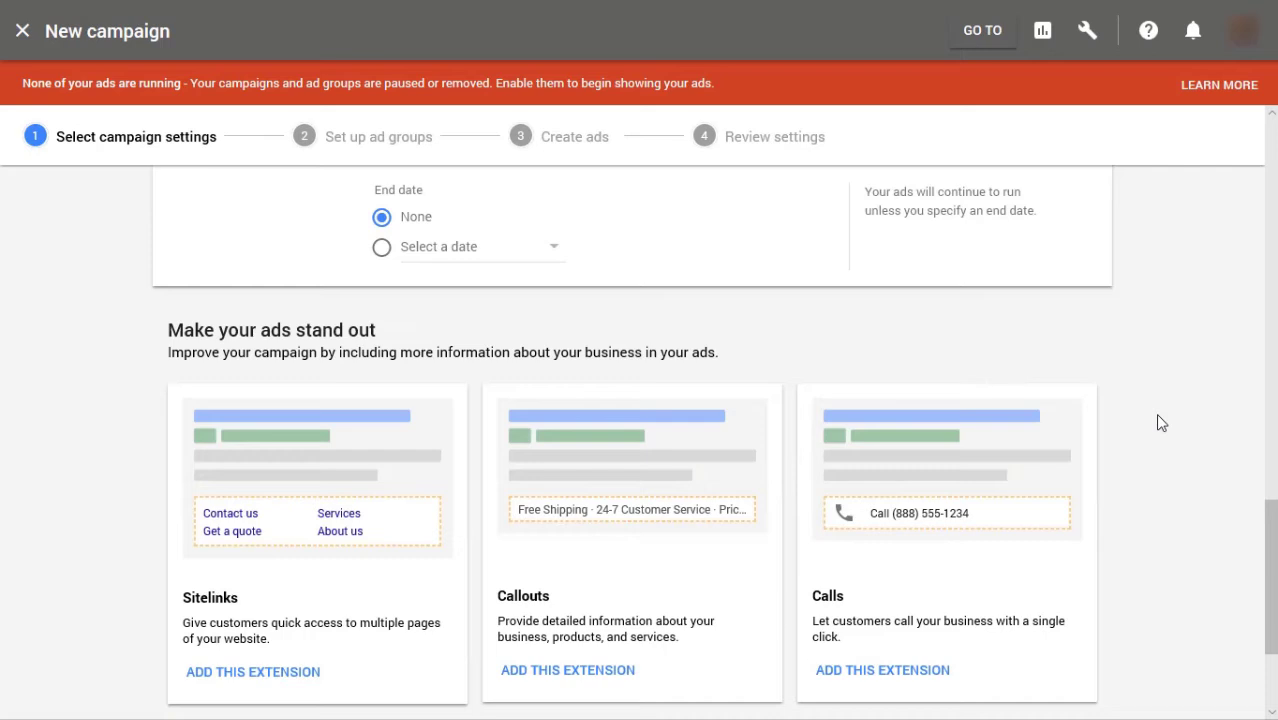
pyautogui.scroll(-1, 1158, 422)
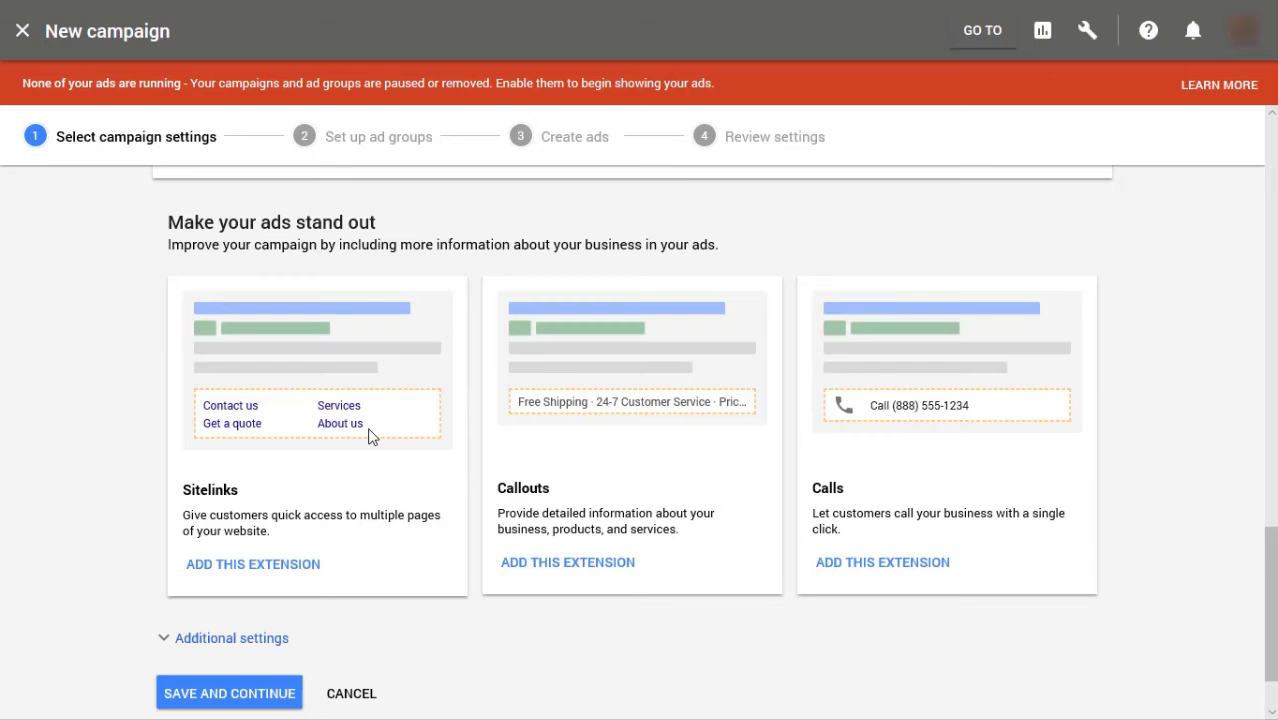
pyautogui.click(291, 574)
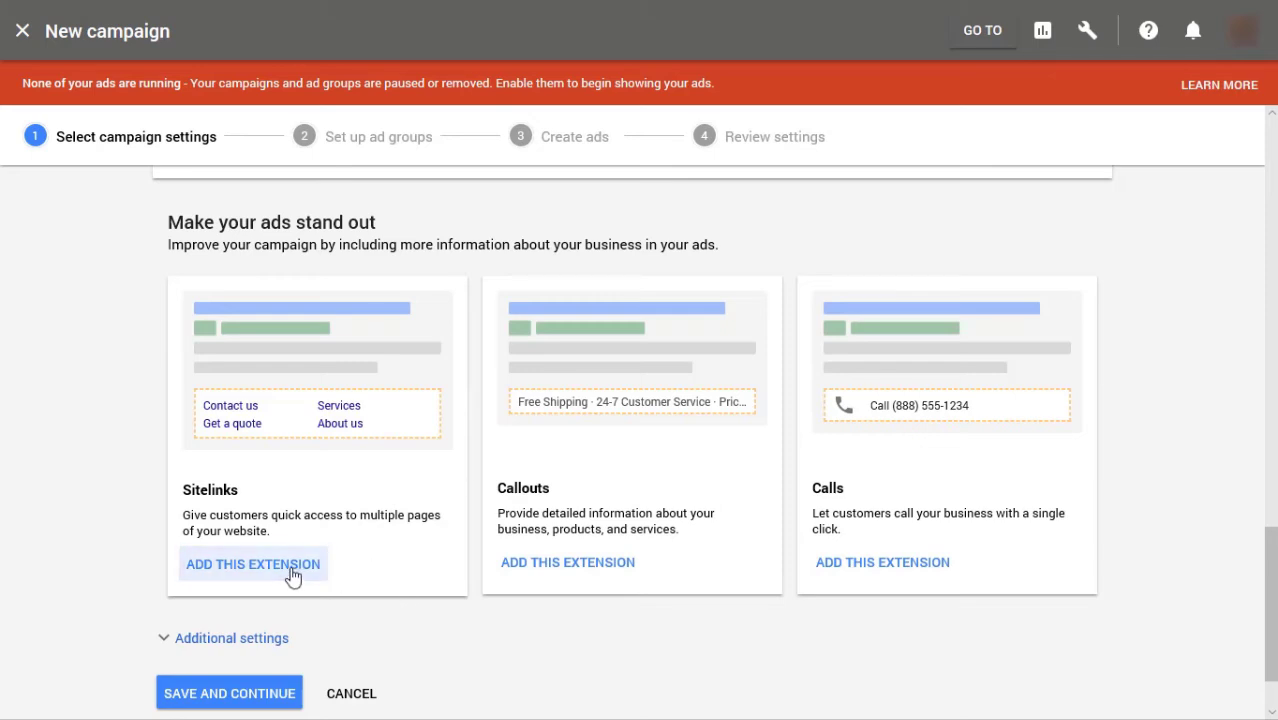
# Draft a new sitelink extension with the text "what we offer", preview it on mobile, and discard the draft.
pyautogui.scroll(-5, 601, 480)
pyautogui.scroll(1, 620, 480)
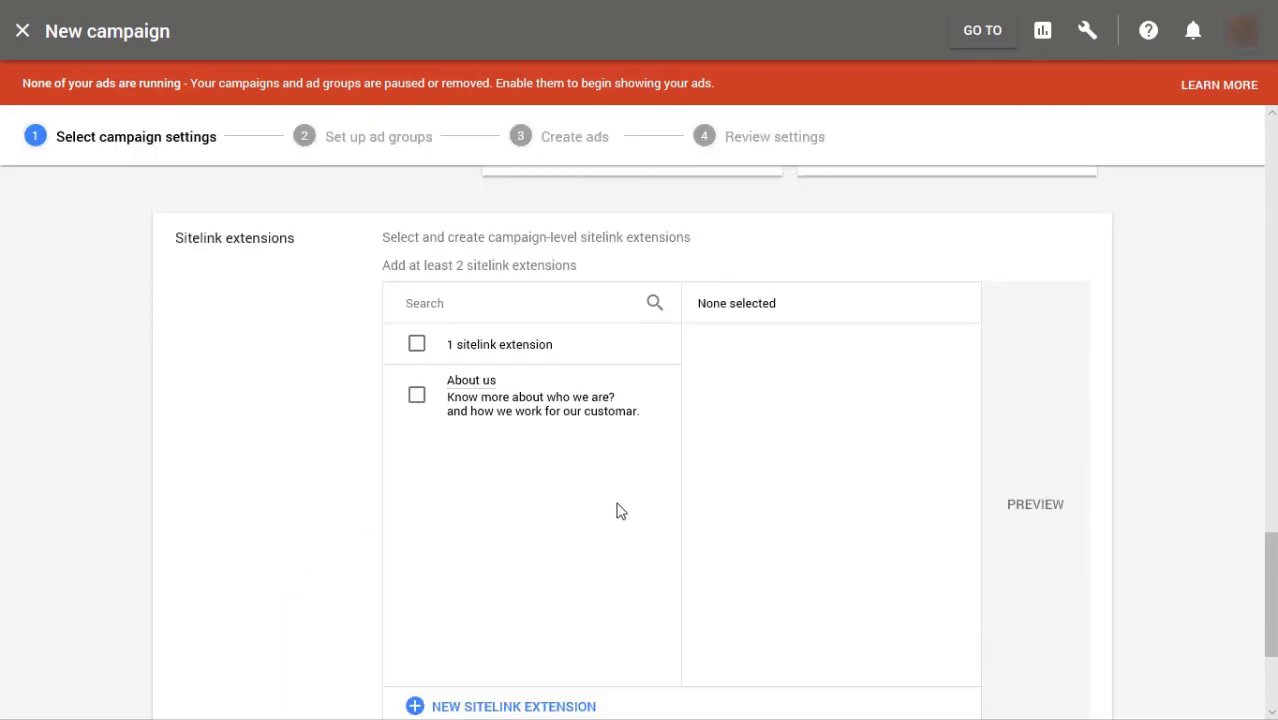
pyautogui.scroll(-1, 528, 639)
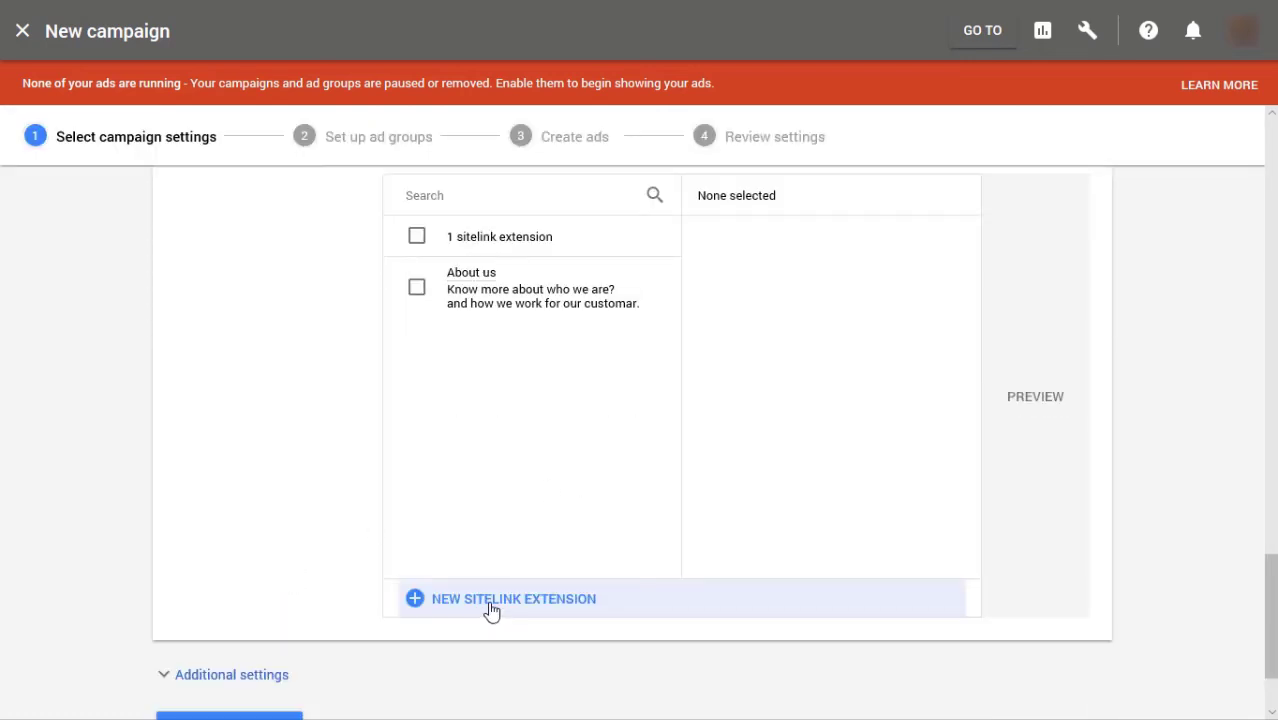
pyautogui.click(463, 606)
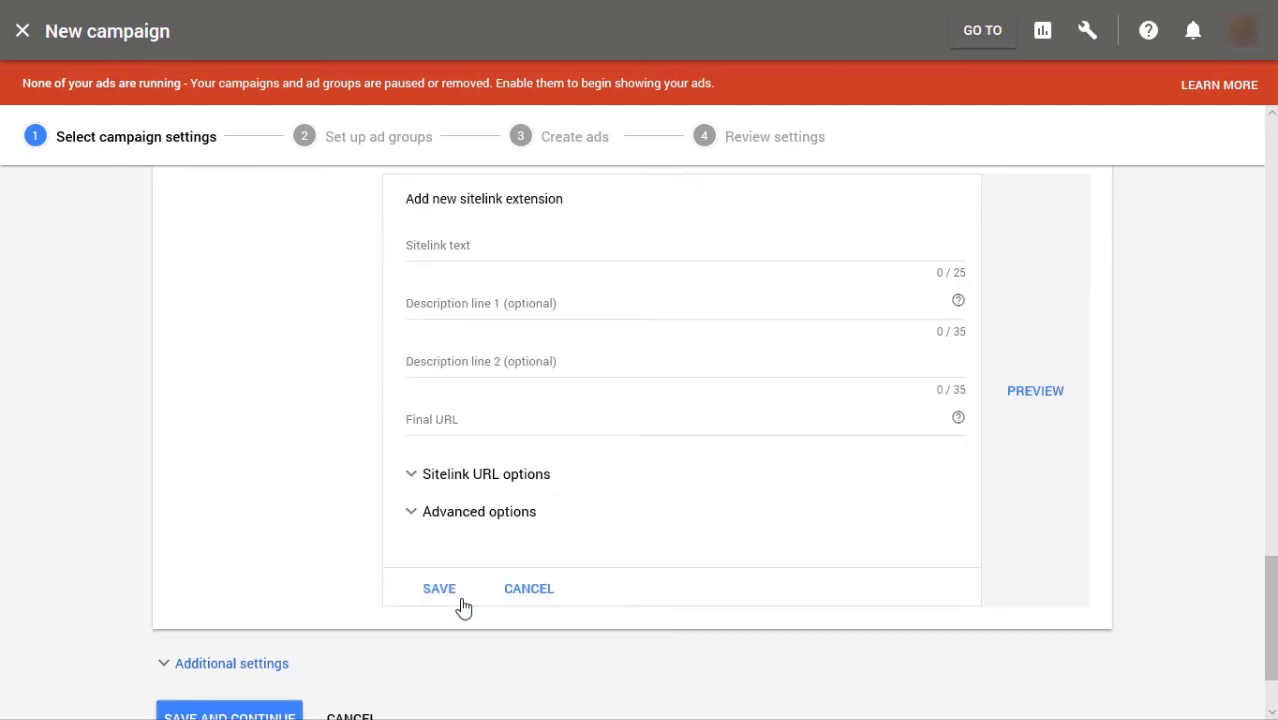
pyautogui.click(577, 252)
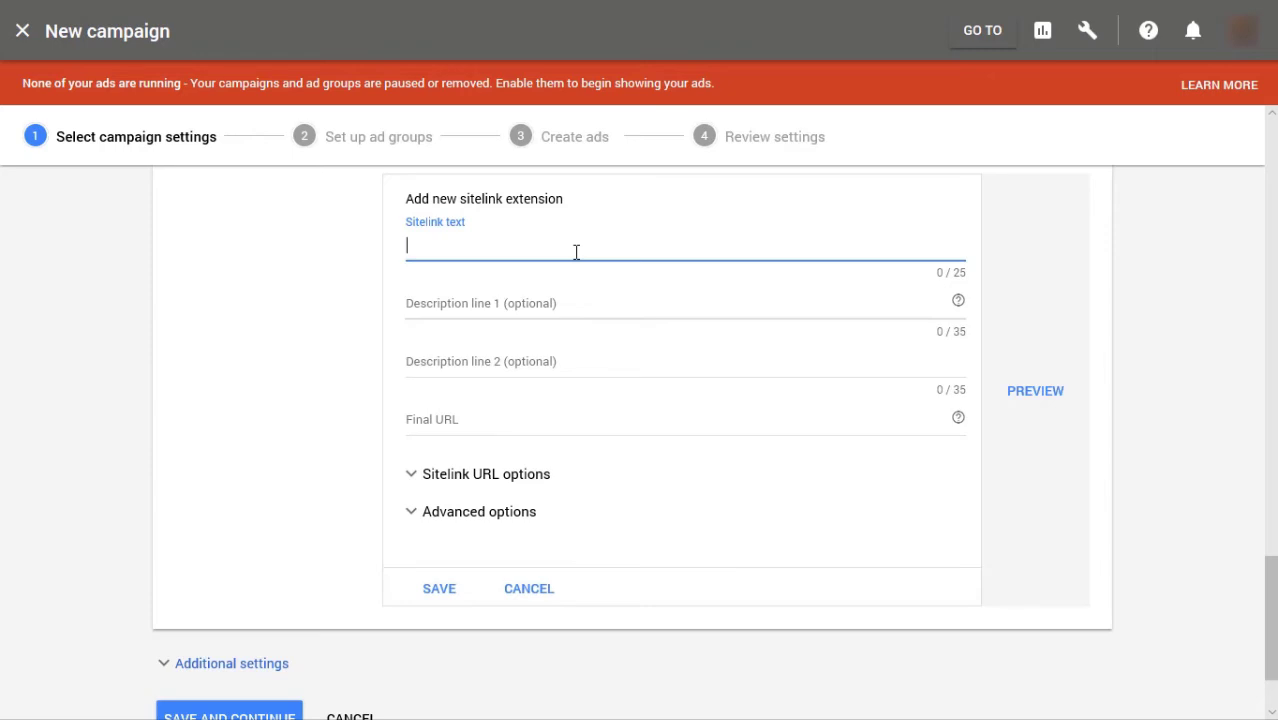
pyautogui.write('what we offer')
pyautogui.click(1034, 393)
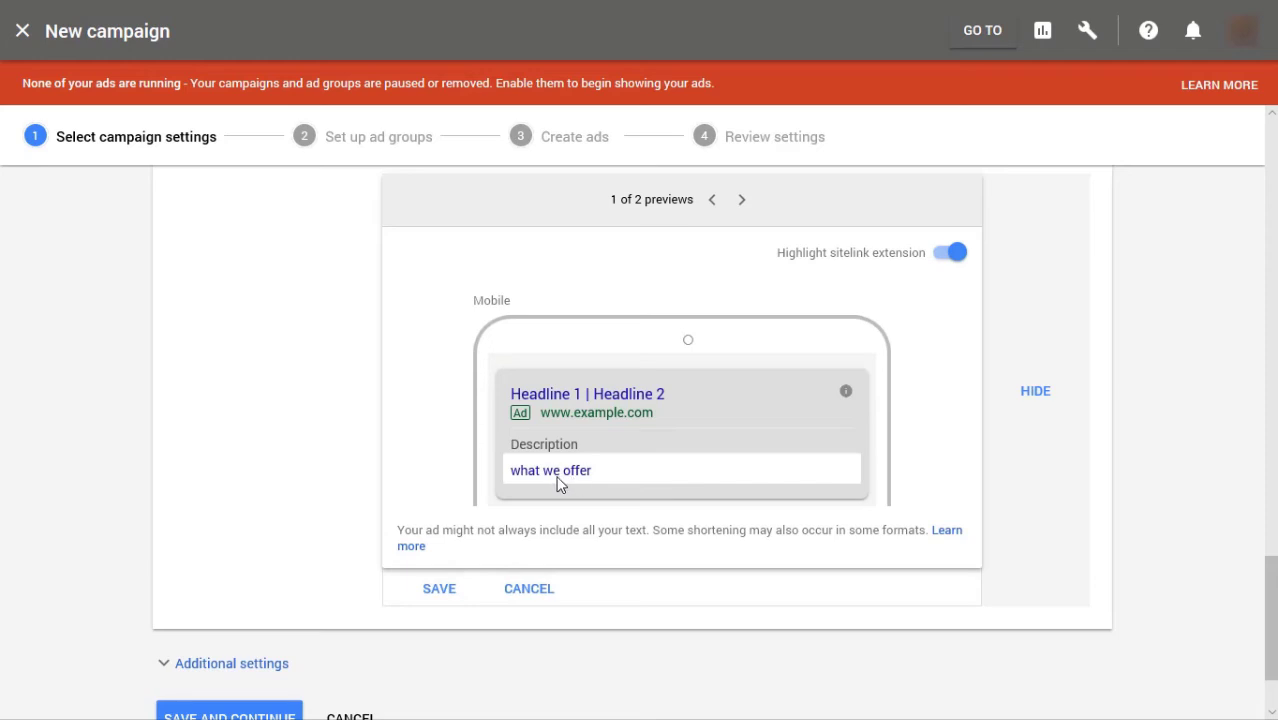
pyautogui.click(1033, 393)
pyautogui.scroll(3, 779, 350)
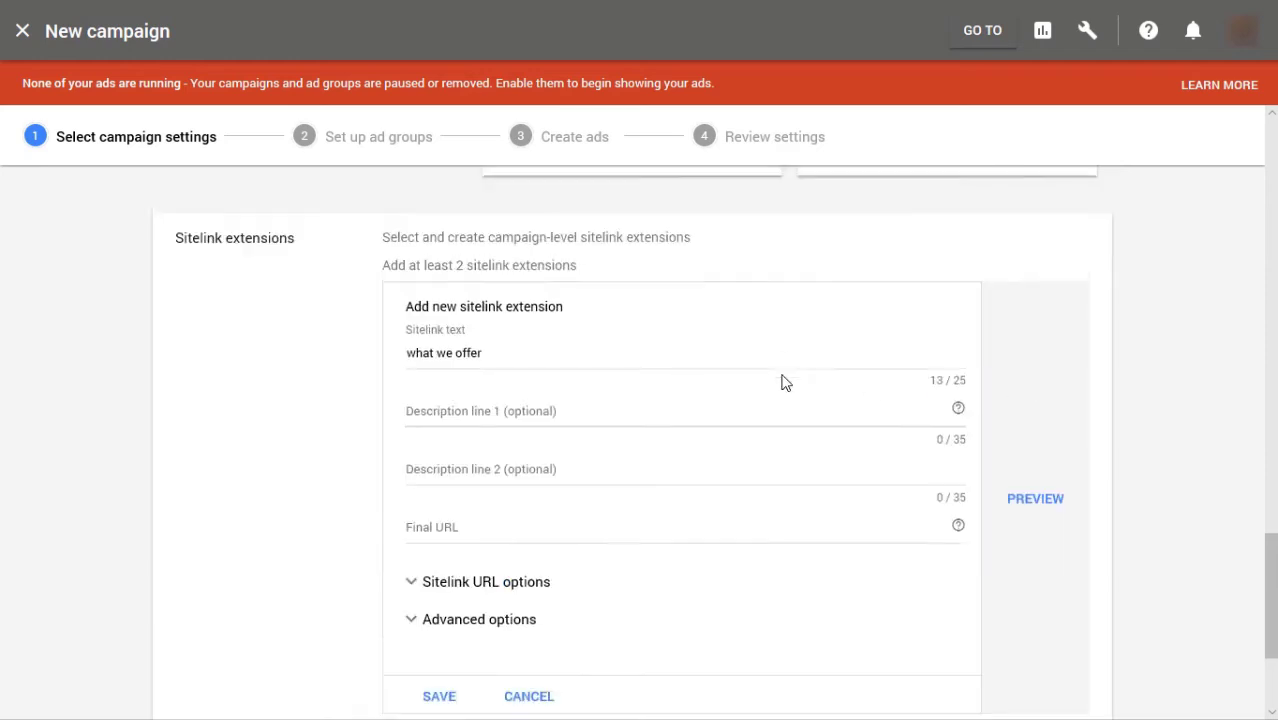
pyautogui.scroll(-3, 835, 470)
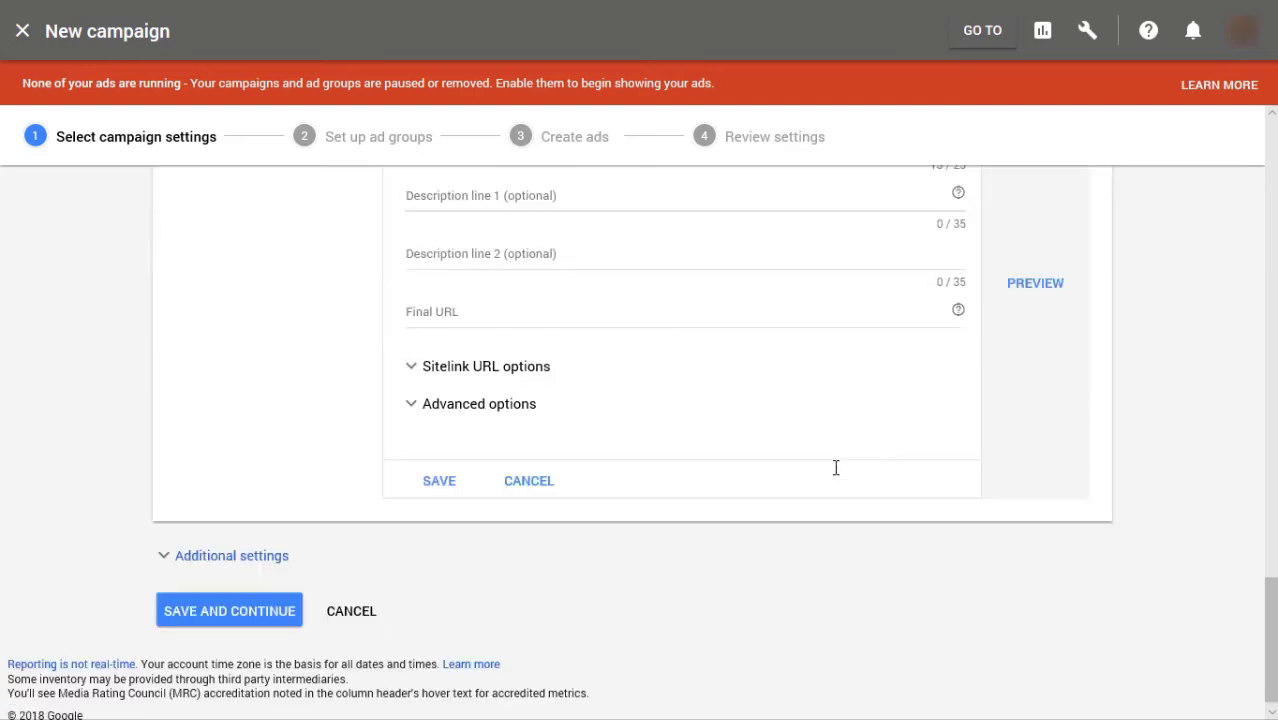
pyautogui.scroll(1, 579, 245)
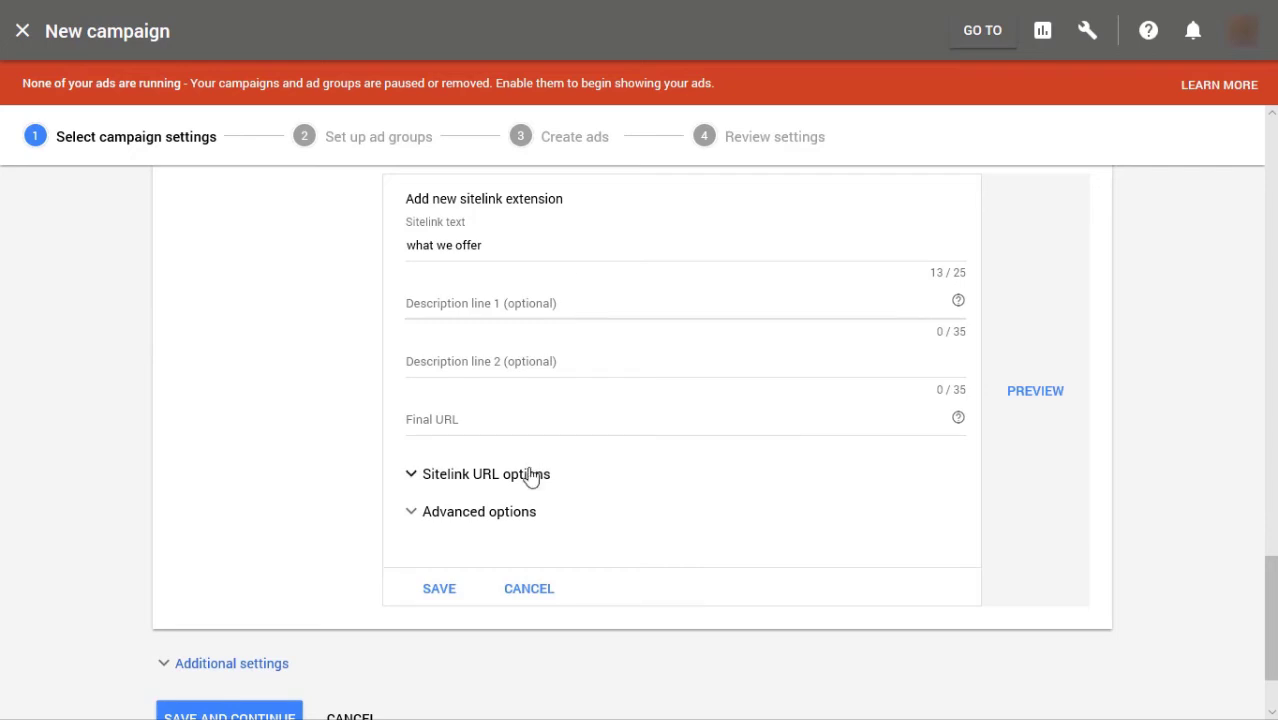
pyautogui.click(531, 597)
# Expand the campaign's additional settings, then save the campaign settings and continue to the ad group setup.
pyautogui.scroll(3, 542, 585)
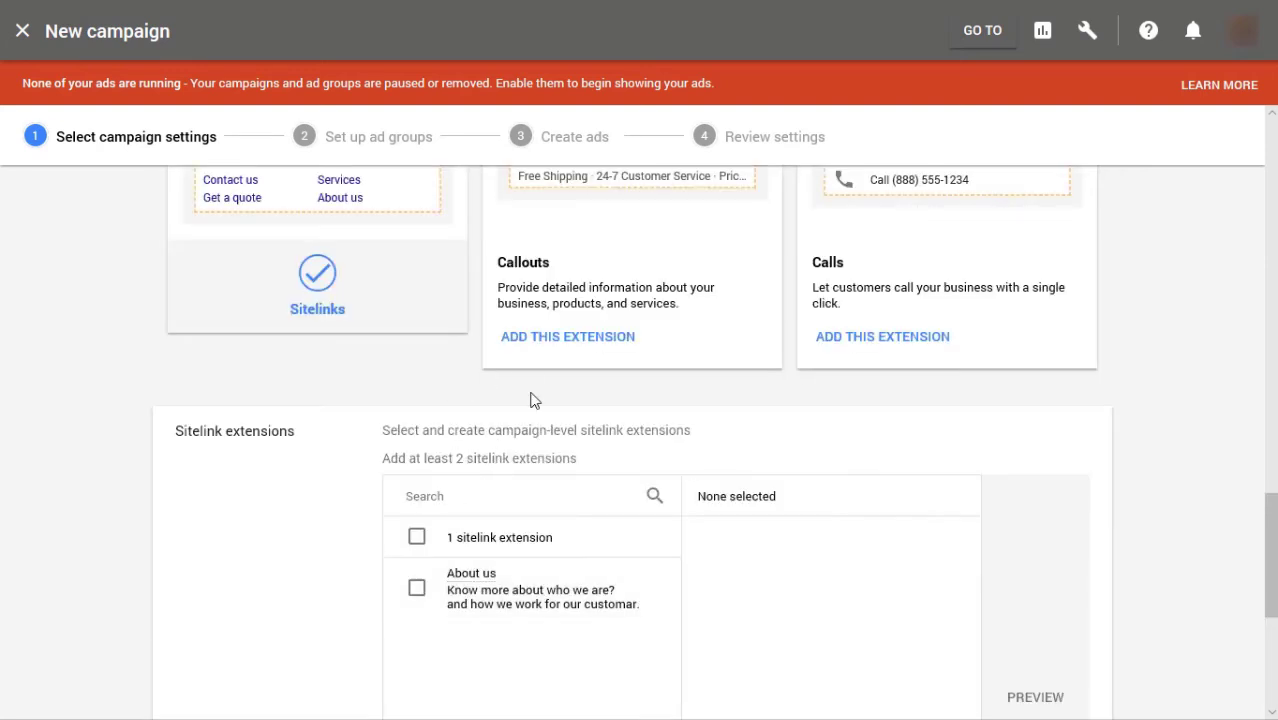
pyautogui.scroll(2, 531, 400)
pyautogui.scroll(2, 581, 382)
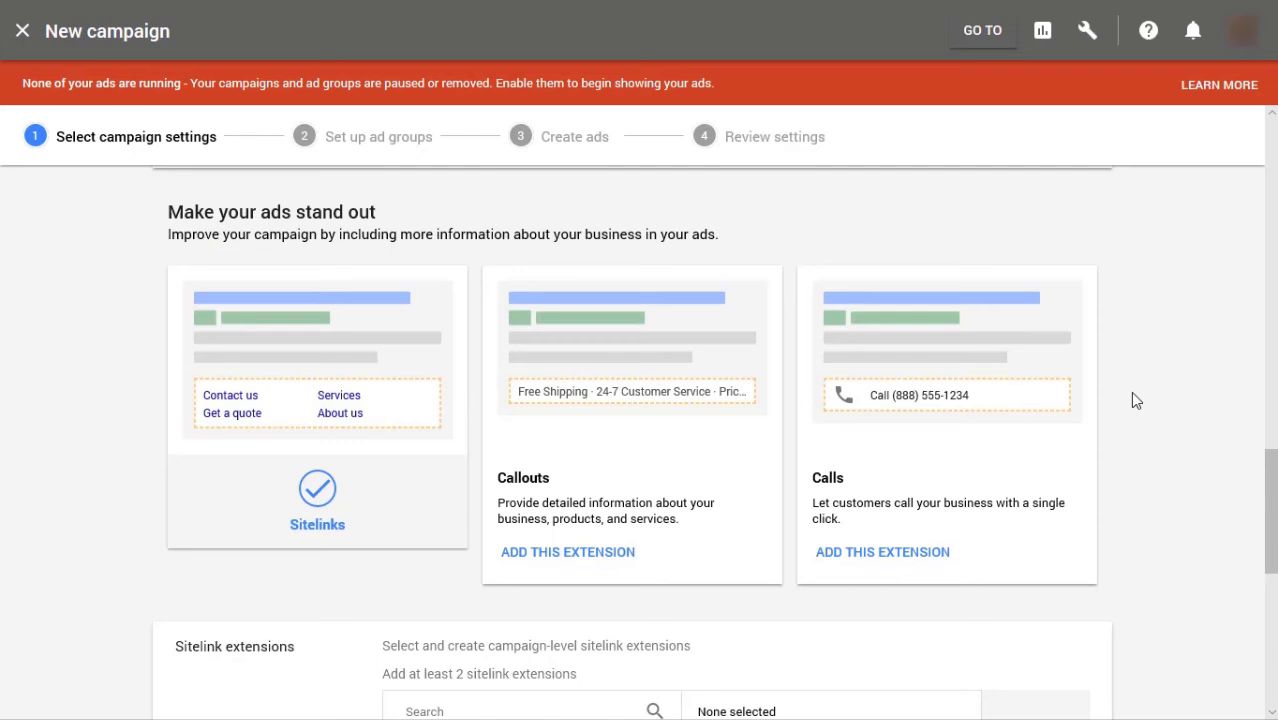
pyautogui.scroll(-6, 779, 406)
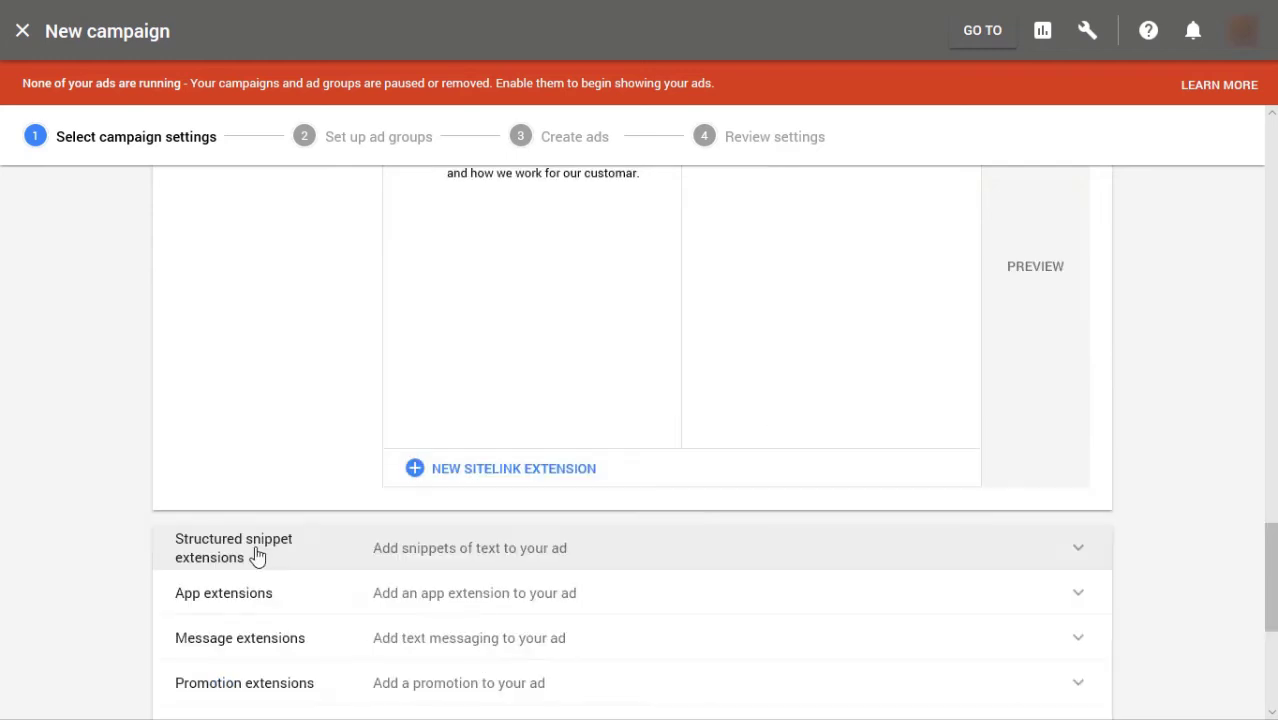
pyautogui.scroll(-2, 1125, 423)
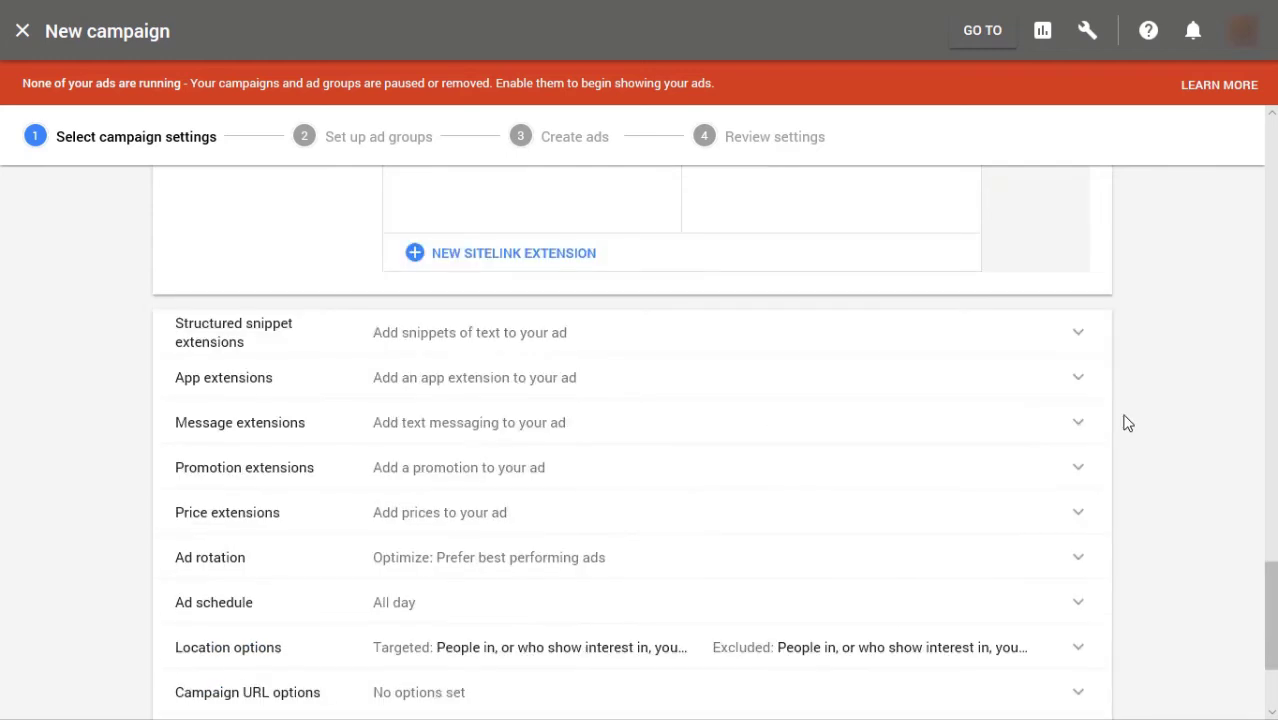
pyautogui.scroll(-1, 805, 462)
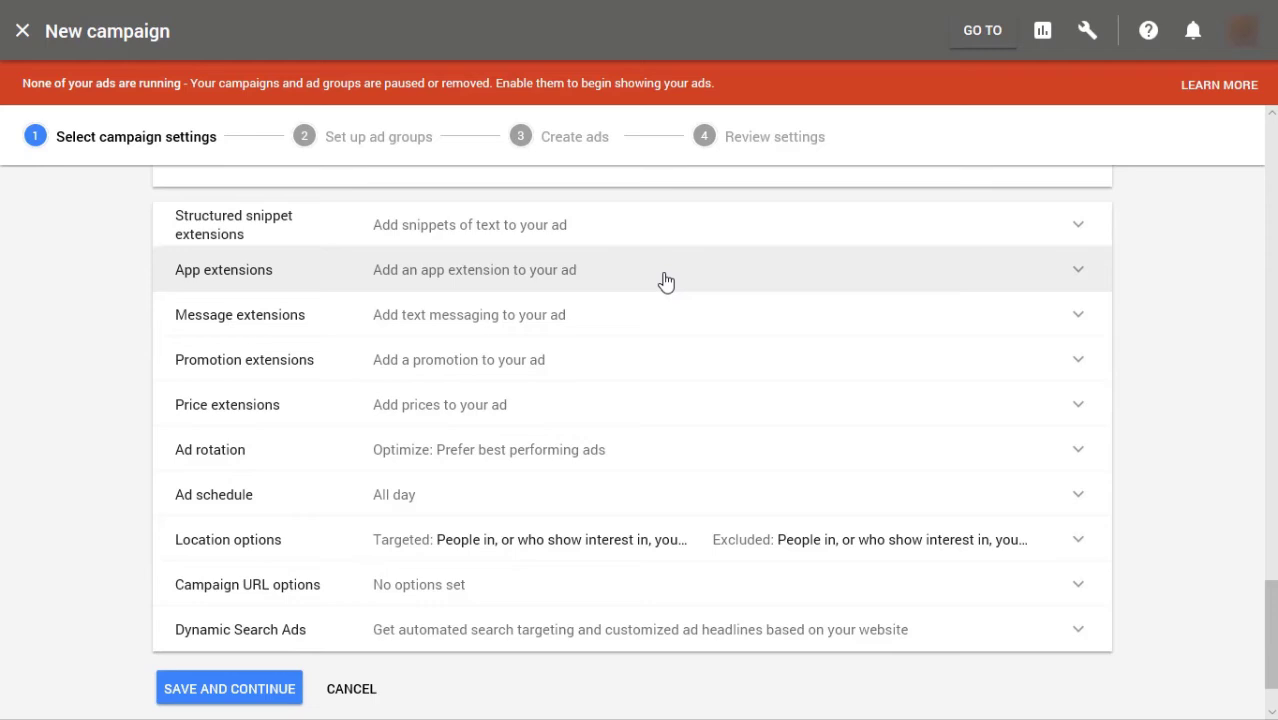
pyautogui.scroll(-1, 380, 500)
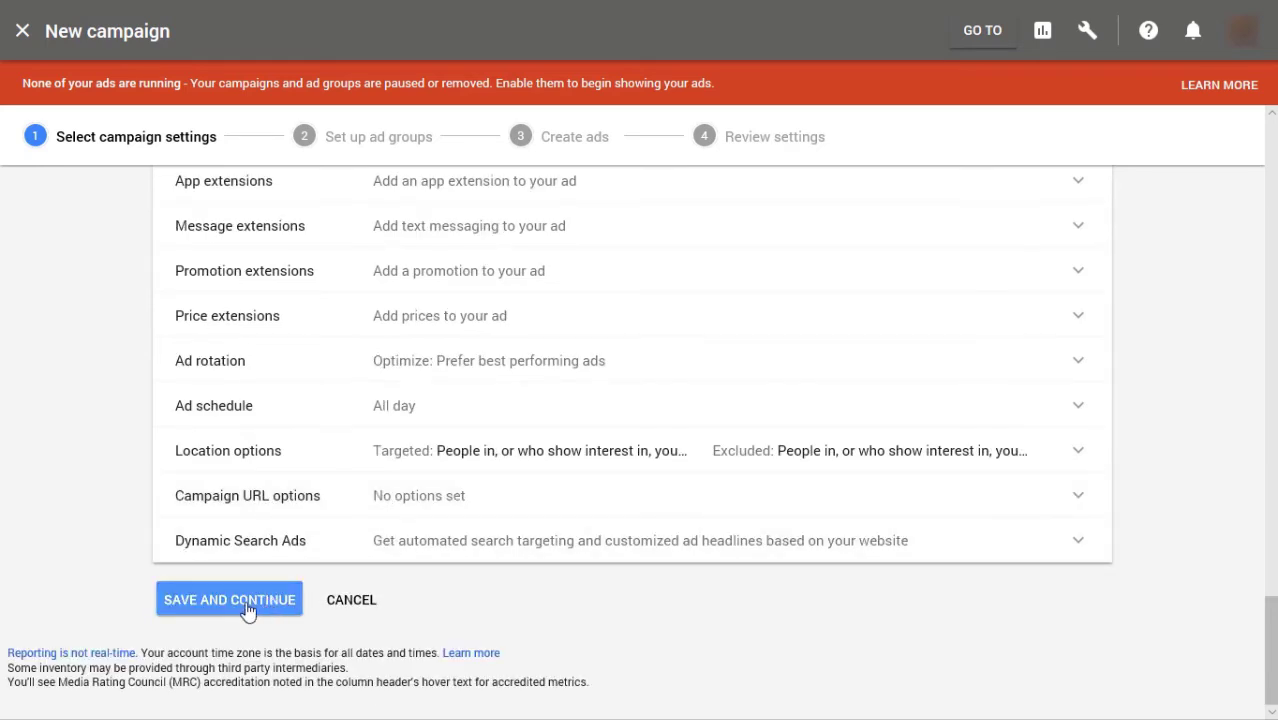
pyautogui.click(247, 603)
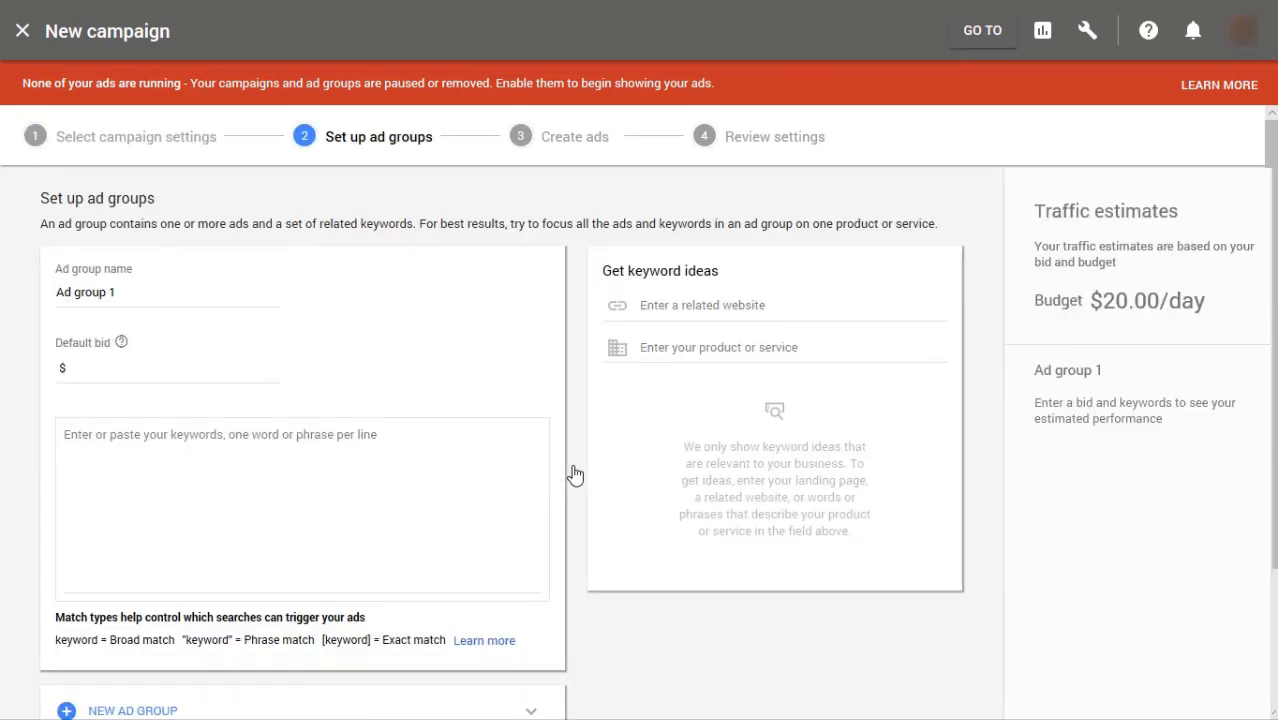
# Rename the ad group as "free gift ad group".
pyautogui.tripleClick(165, 291)
pyautogui.write('fr')
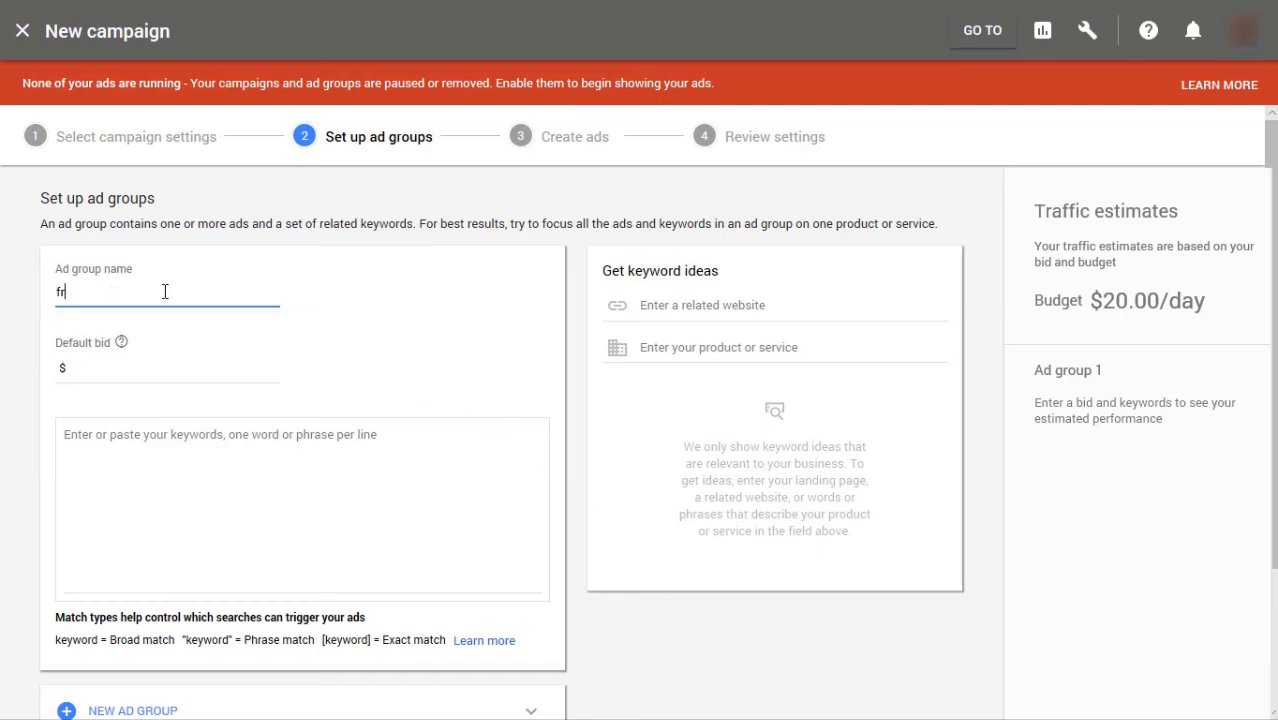
pyautogui.write('ee gift ad')
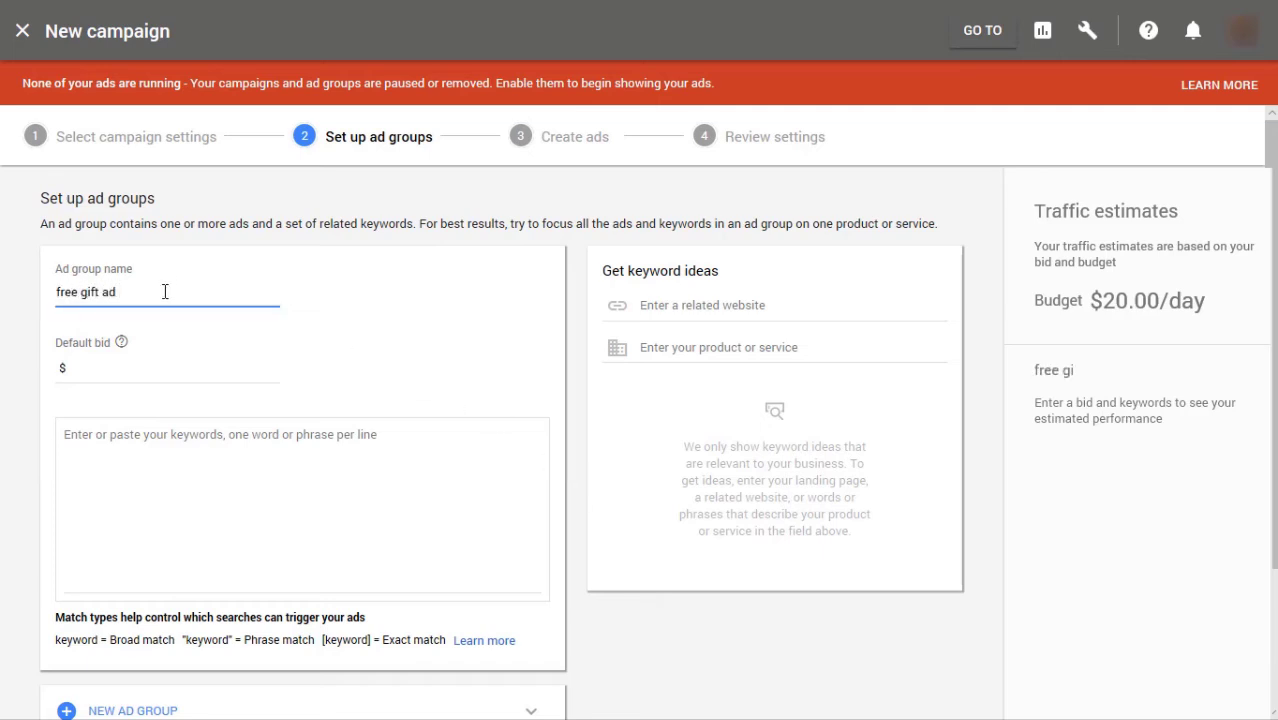
pyautogui.write(' group')
pyautogui.click(348, 301)
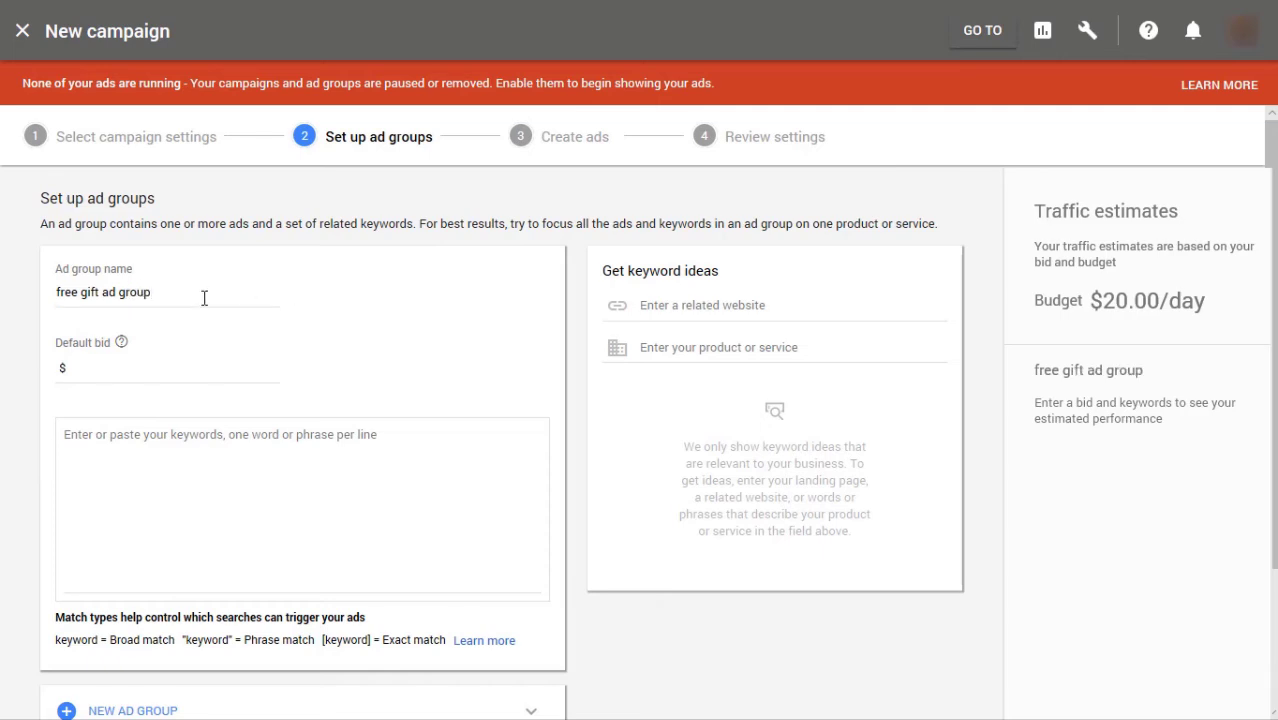
# Set the ad group's default bid to $0.60.
pyautogui.click(156, 367)
pyautogui.write('0.60')
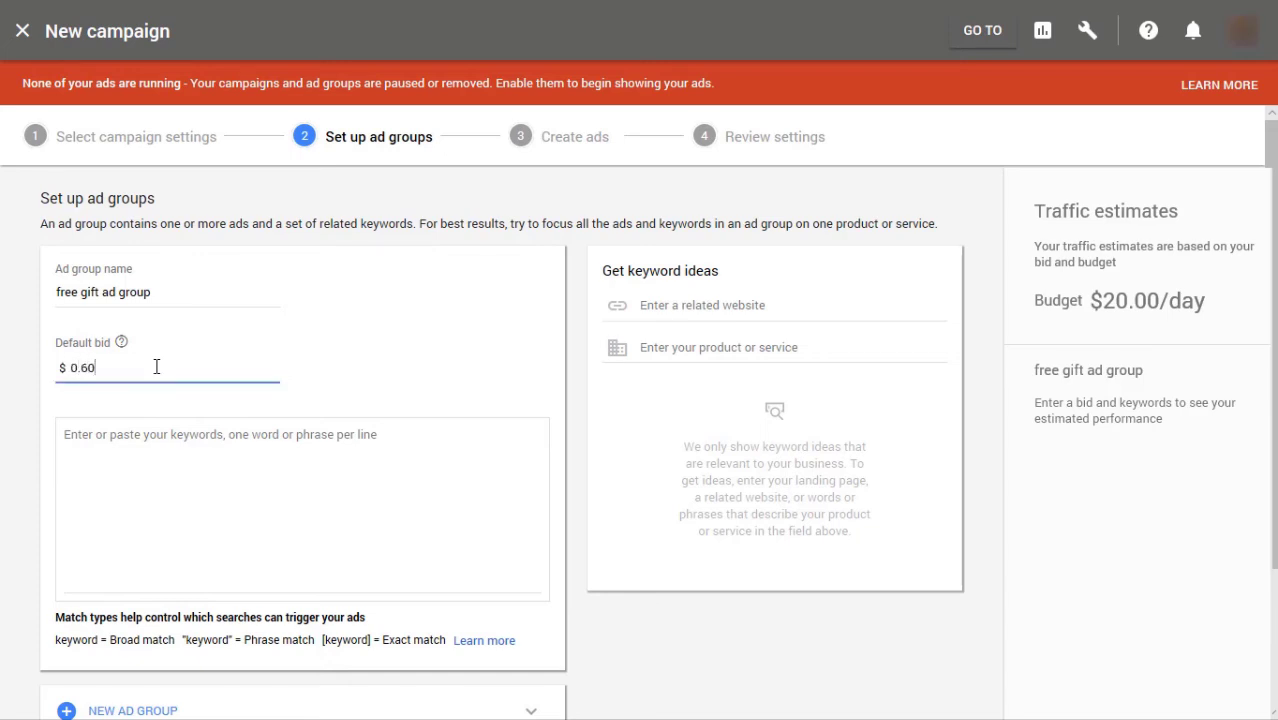
pyautogui.click(334, 386)
# Get keyword ideas for the product or service "Gift".
pyautogui.click(216, 438)
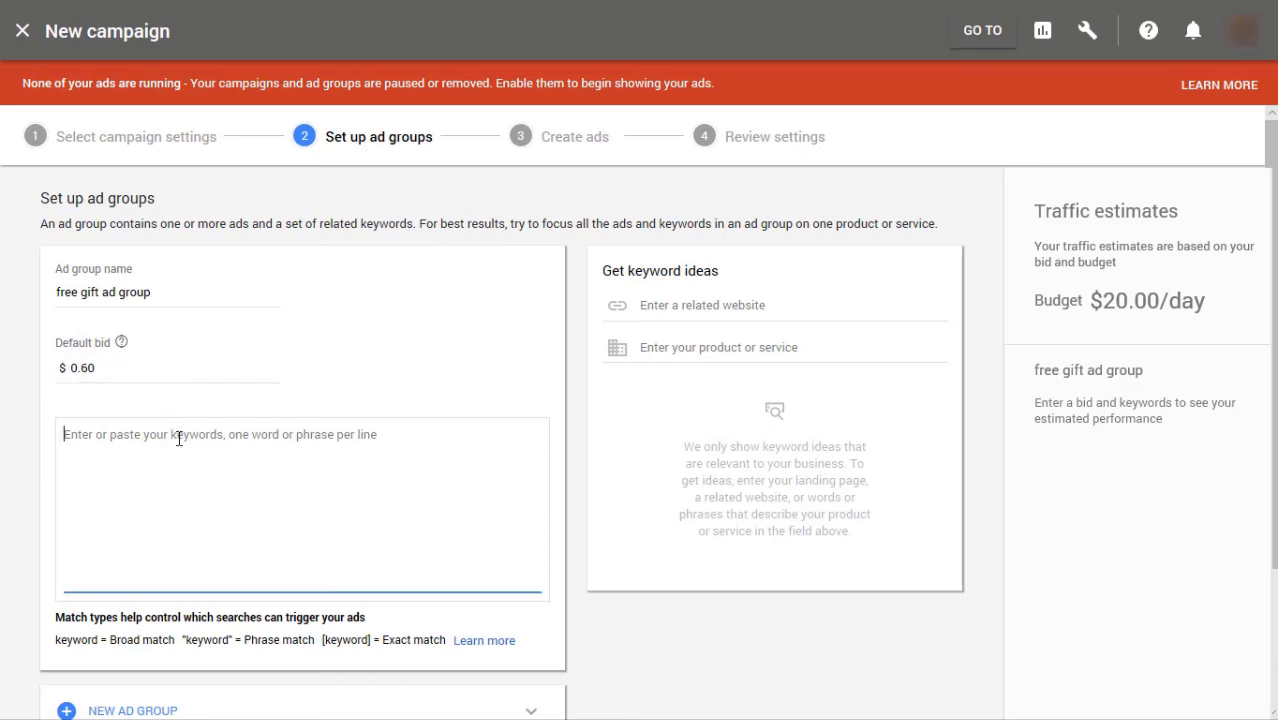
pyautogui.scroll(-1, 180, 437)
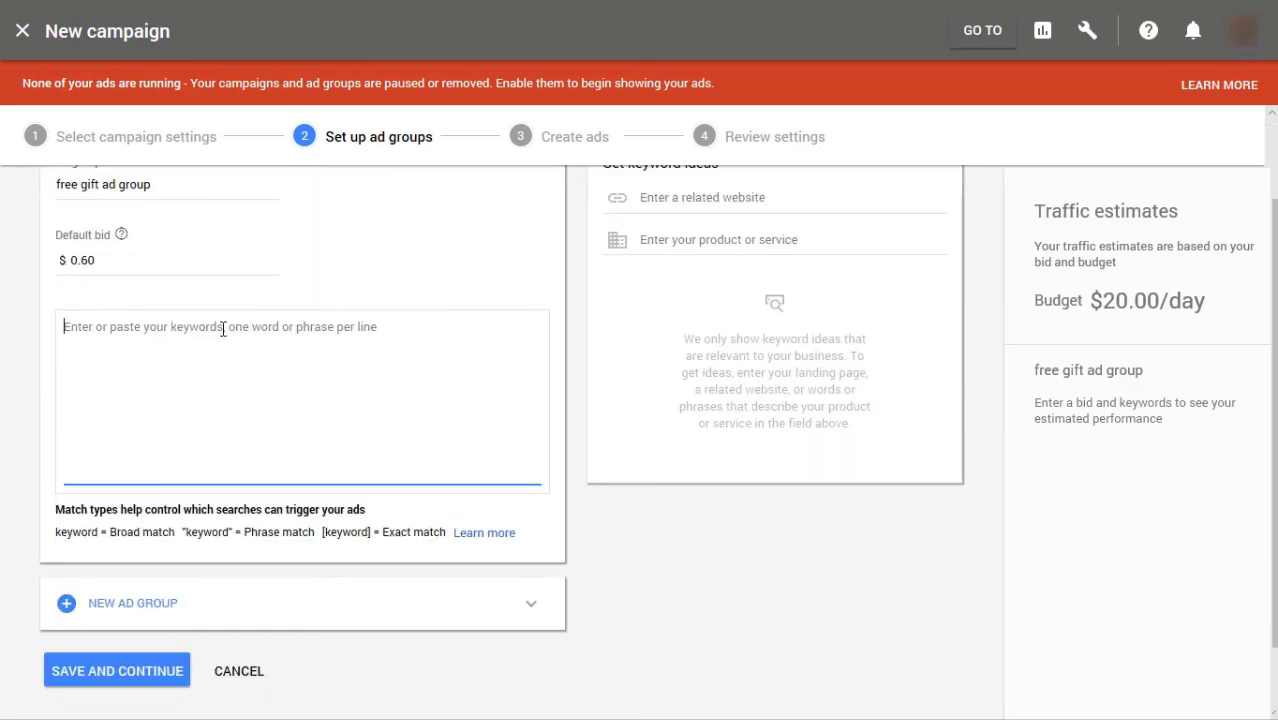
pyautogui.scroll(1, 605, 385)
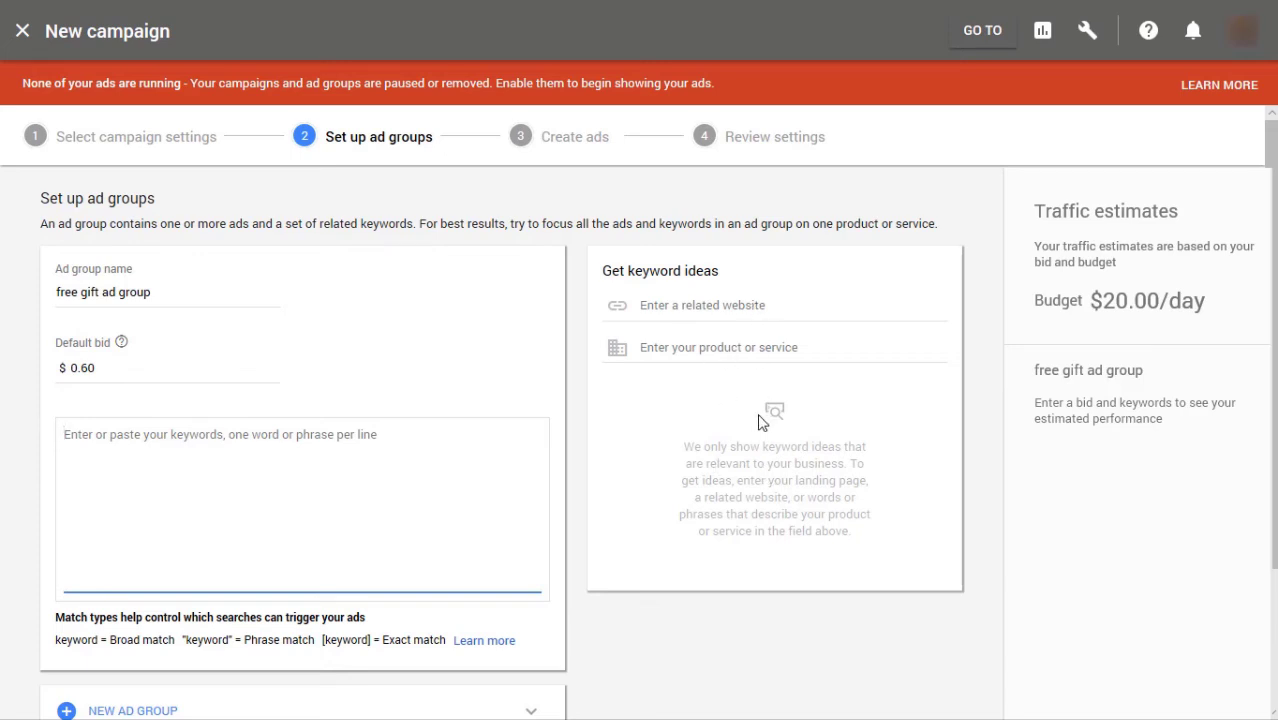
pyautogui.click(755, 349)
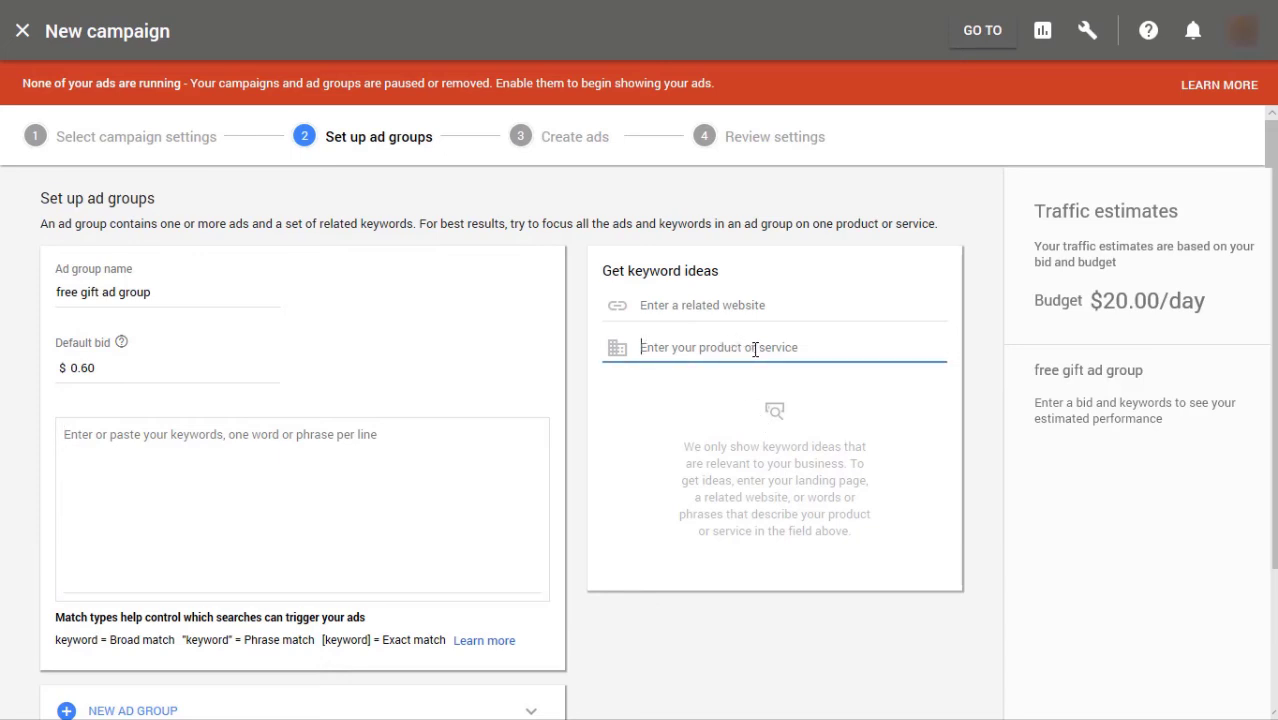
pyautogui.write('Gift')
# Add the suggested keywords christmas gifts, unique gifts for men, wedding gift ideas and unique gifts to the ad group.
pyautogui.click(614, 501)
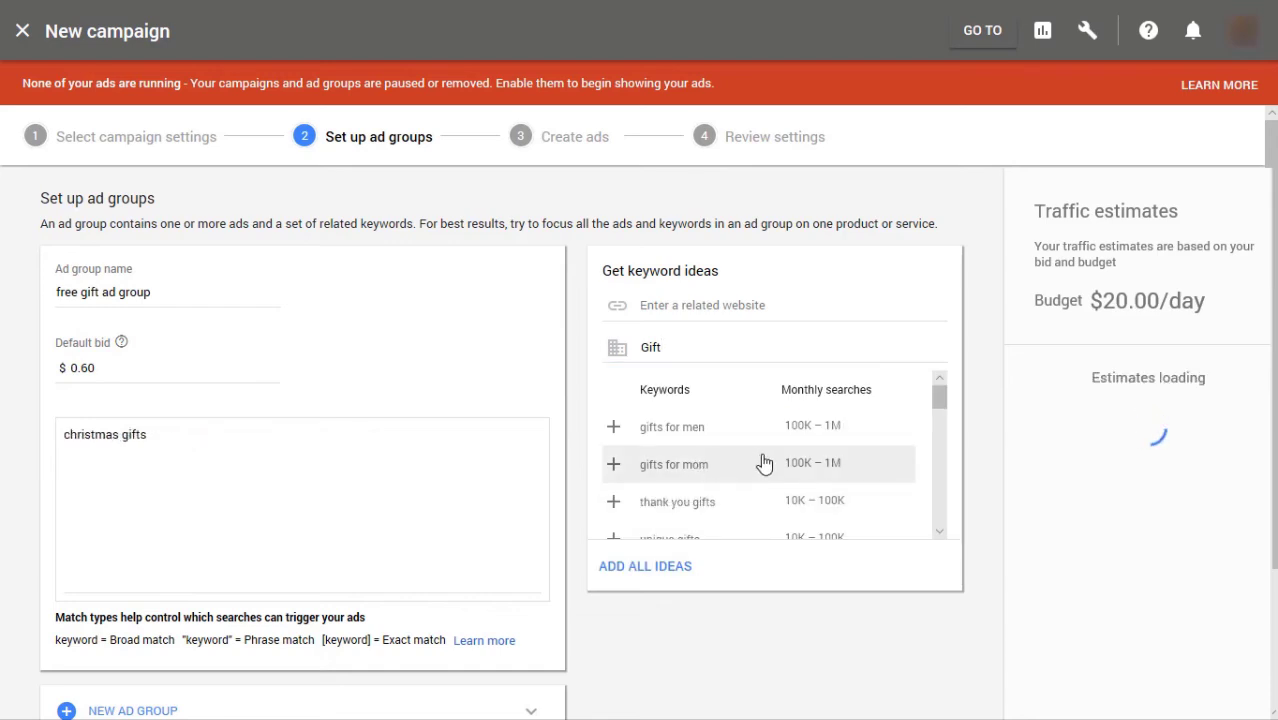
pyautogui.scroll(-1, 750, 465)
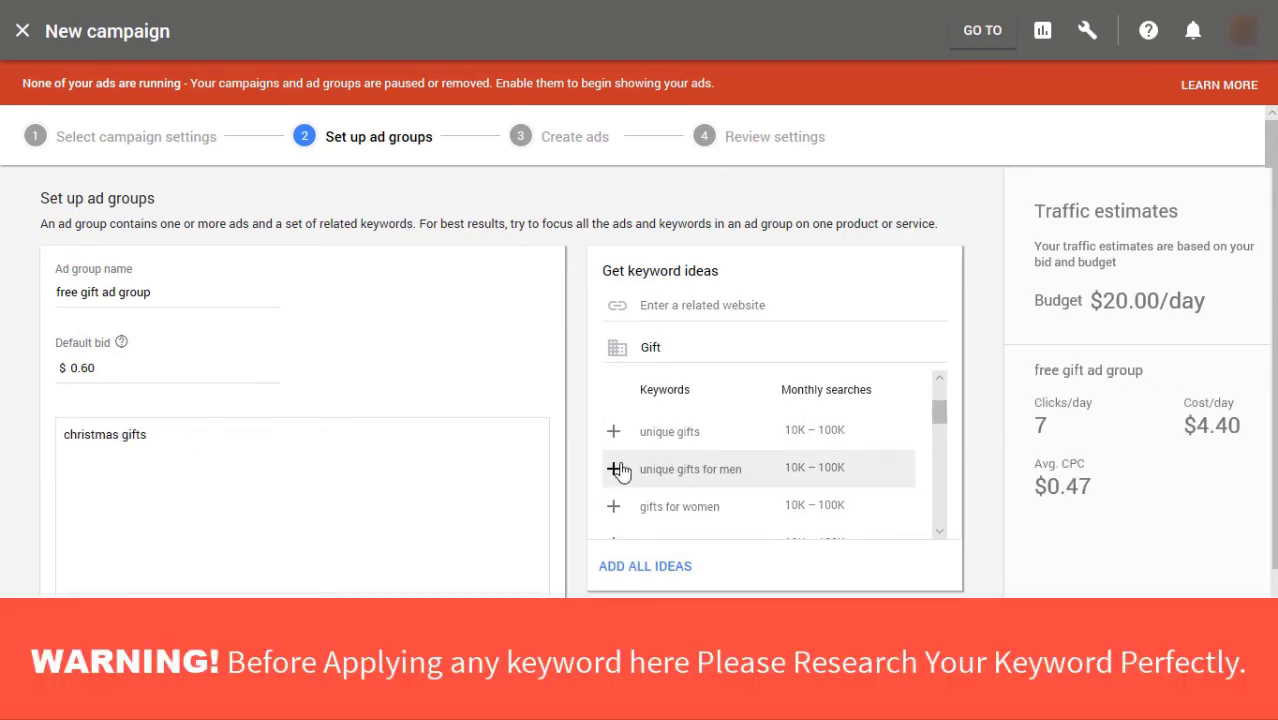
pyautogui.click(614, 470)
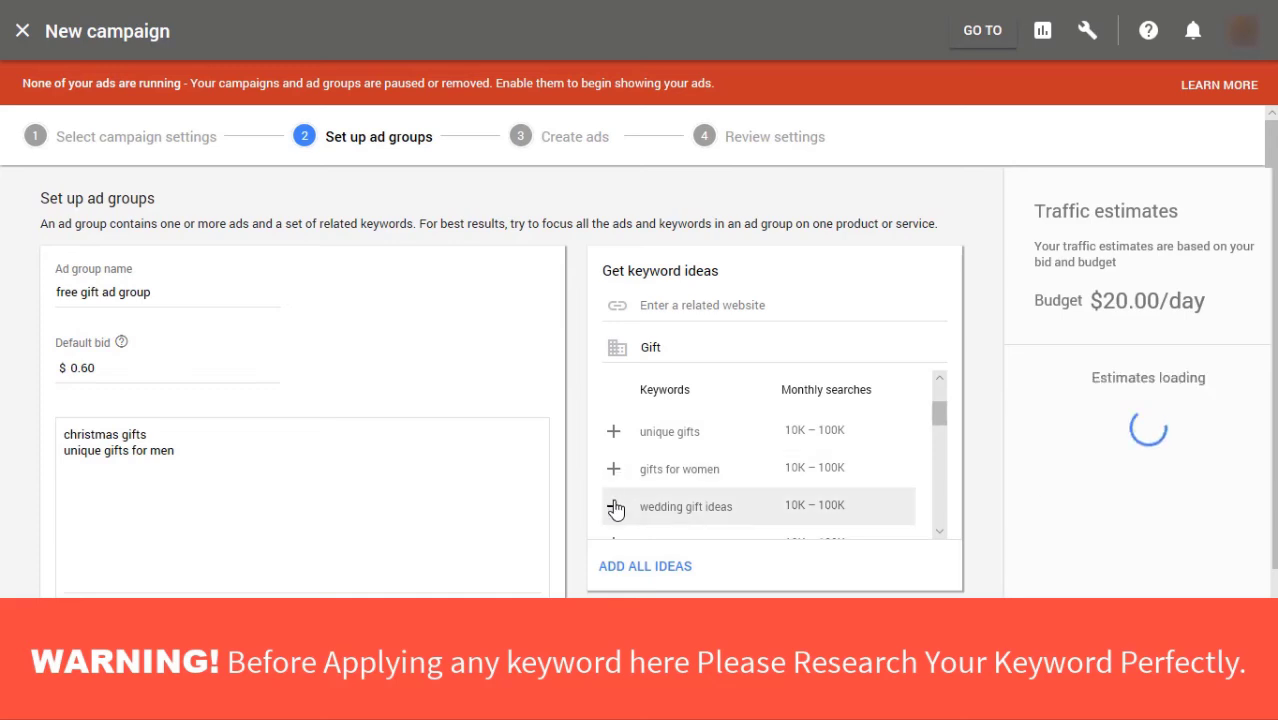
pyautogui.click(614, 507)
pyautogui.click(614, 431)
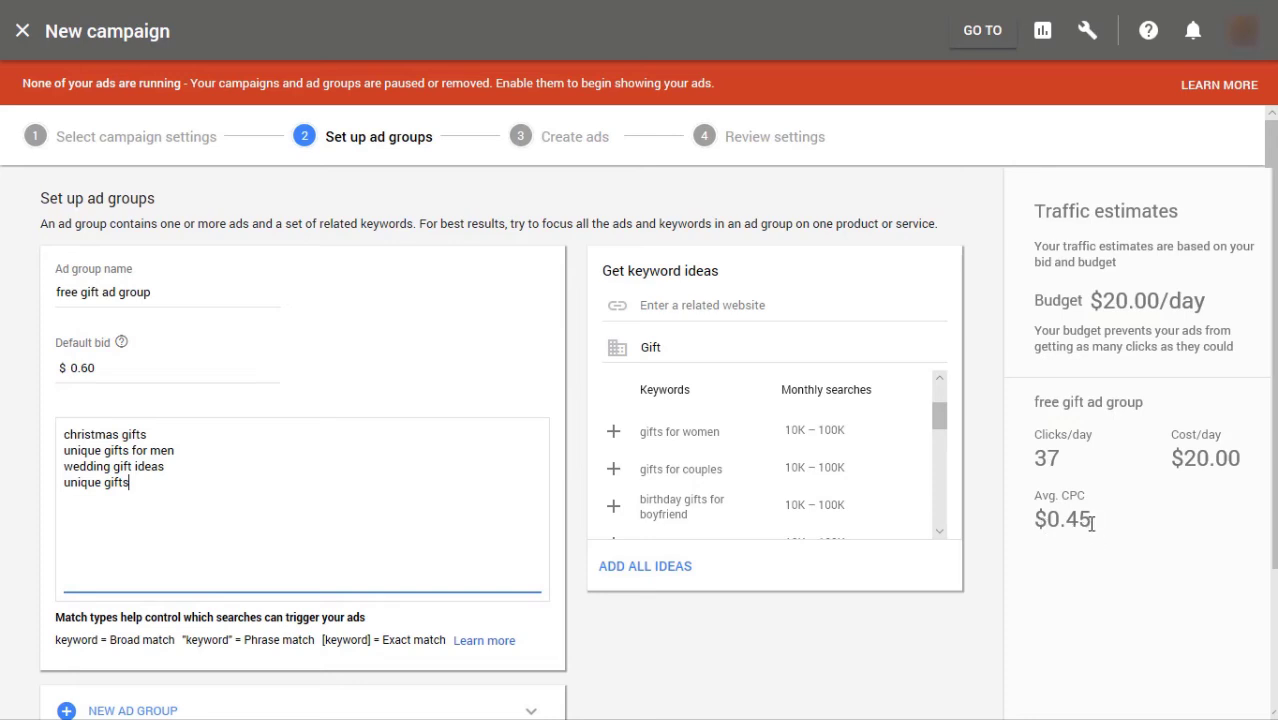
# Make the last keyword an exact match by enclosing it in square brackets as [unique gifts].
pyautogui.moveTo(130, 484); pyautogui.dragTo(57, 423)
pyautogui.click(237, 449)
pyautogui.scroll(-1, 389, 450)
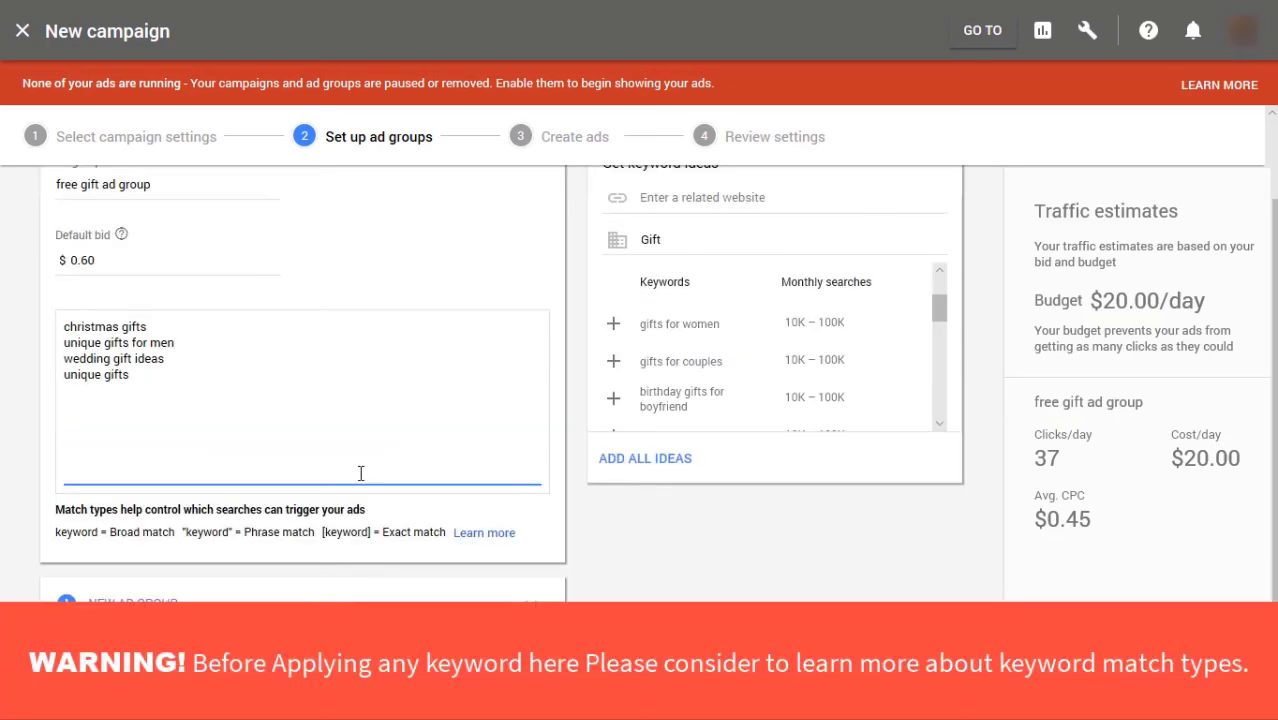
pyautogui.click(155, 377)
pyautogui.write(']')
pyautogui.press('Left')
pyautogui.press('Left')
pyautogui.press('Left')
pyautogui.press('Left')
pyautogui.press('Left')
pyautogui.press('Left')
pyautogui.press('Left')
pyautogui.press('Left')
pyautogui.press('Left')
pyautogui.press('Left')
pyautogui.press('Left')
pyautogui.press('Left')
pyautogui.press('Left')
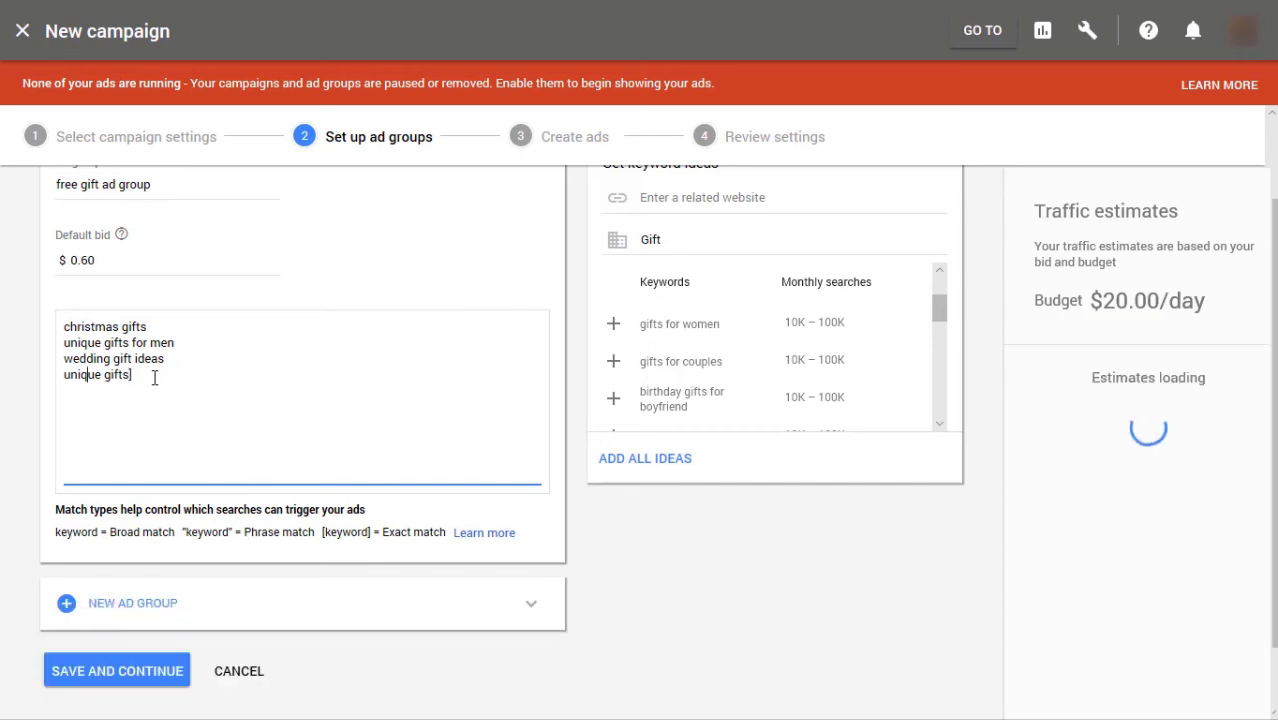
pyautogui.write('[')
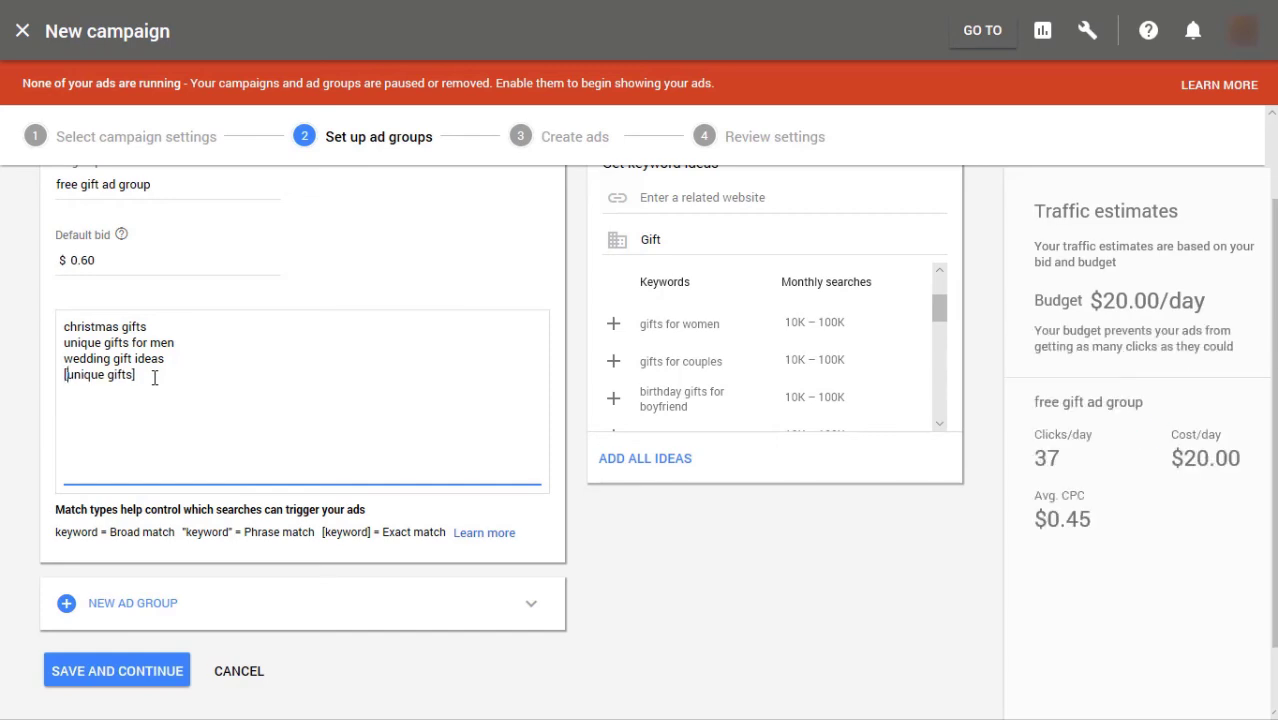
# Make the keywords wedding gift ideas, unique gifts for men and christmas gifts exact match by enclosing each in square brackets.
pyautogui.press('Up')
pyautogui.press('Left')
pyautogui.write('[')
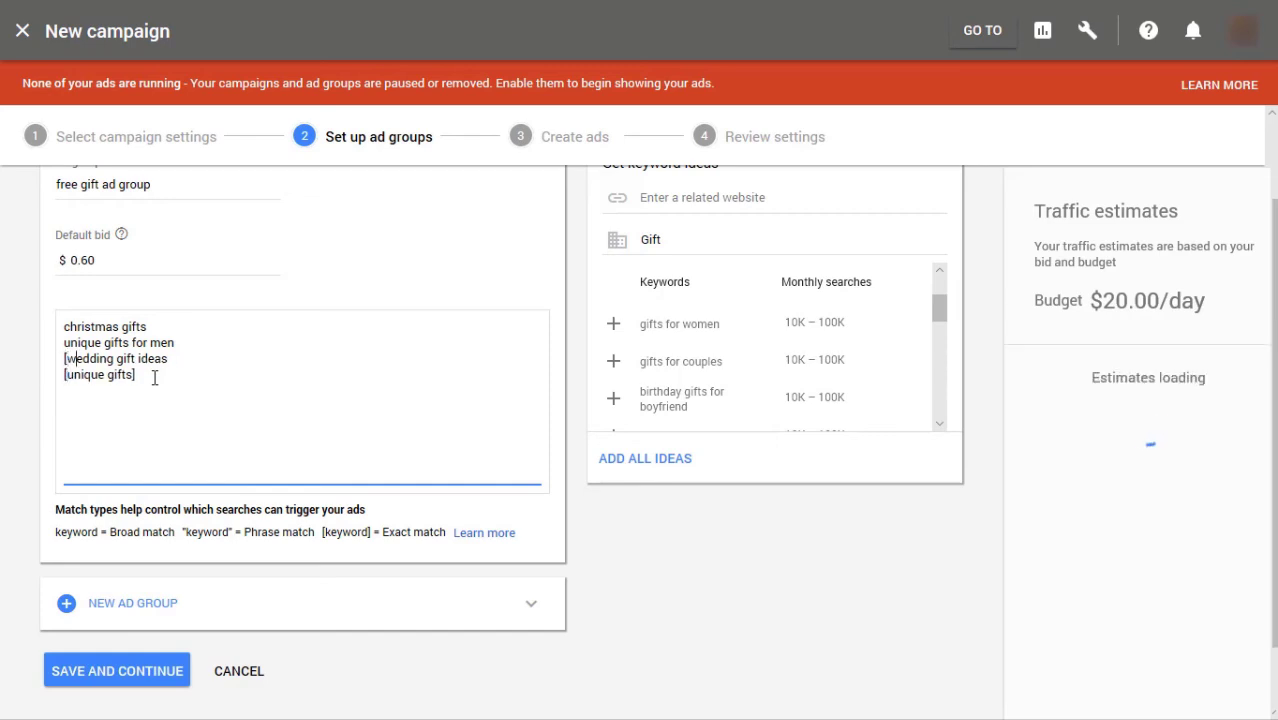
pyautogui.write(']]')
pyautogui.press('Up')
pyautogui.write(']')
pyautogui.press('Home')
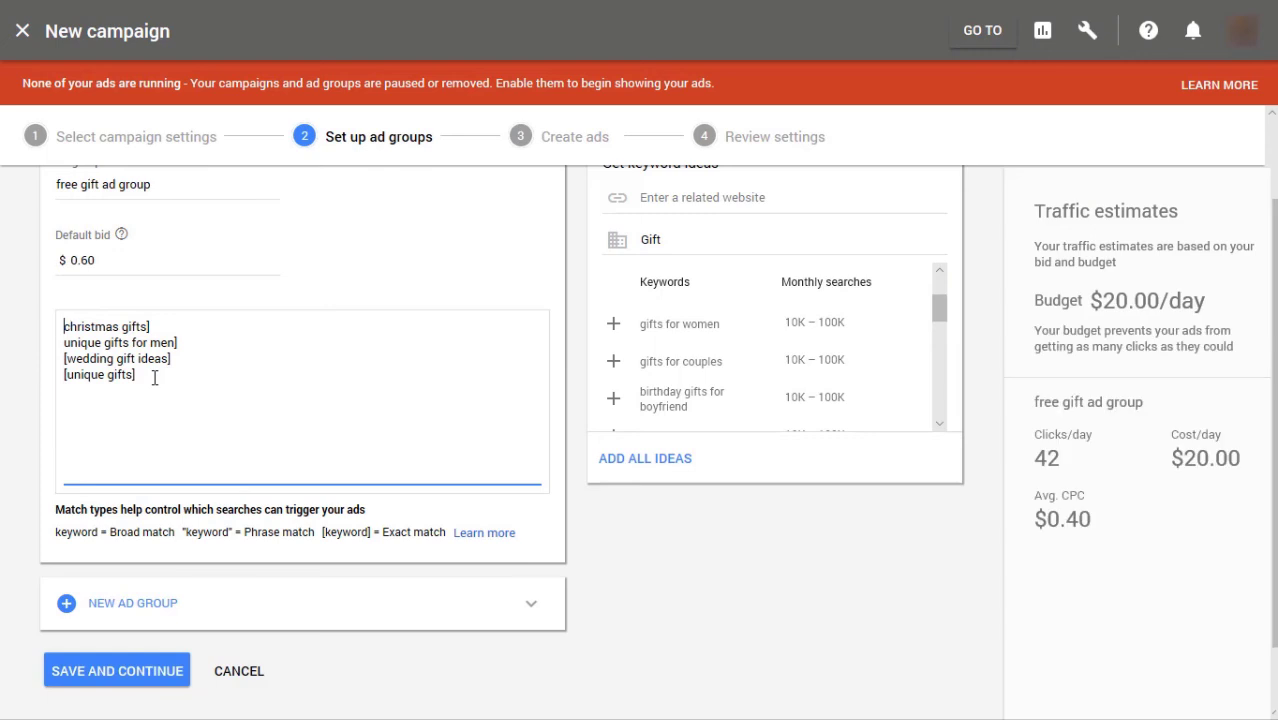
pyautogui.write('[')
pyautogui.press('Down')
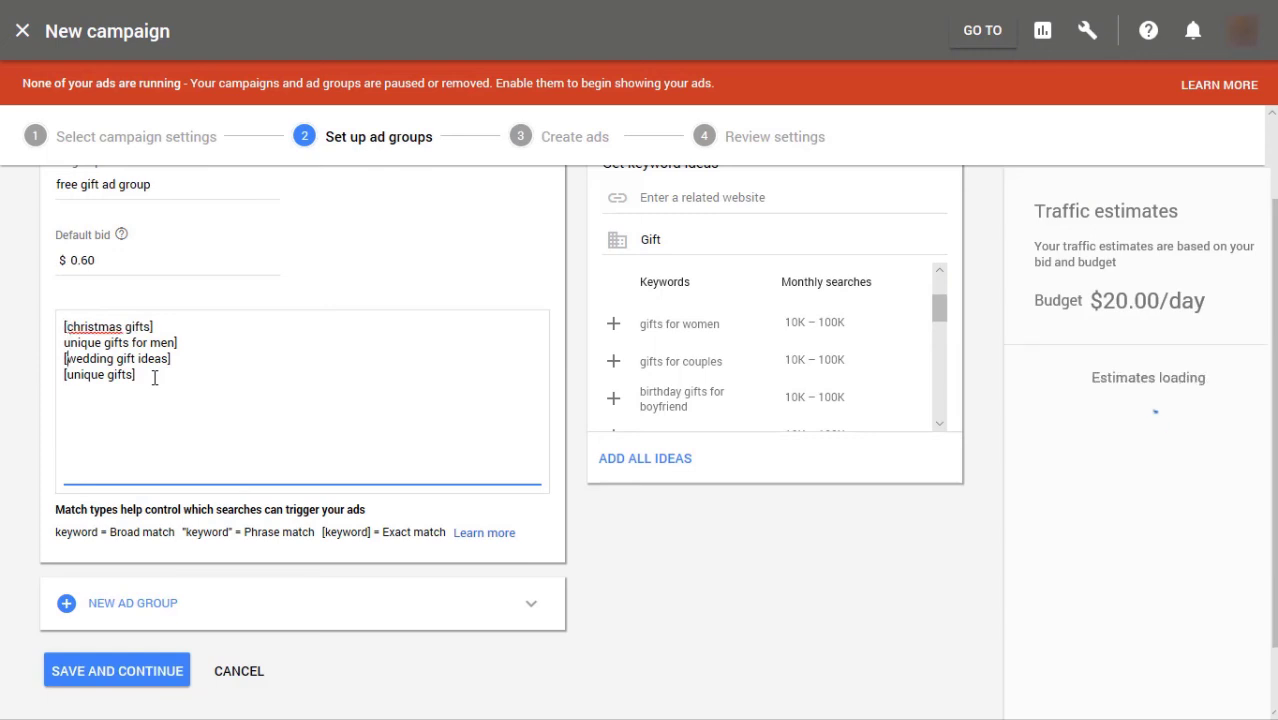
pyautogui.write('[')
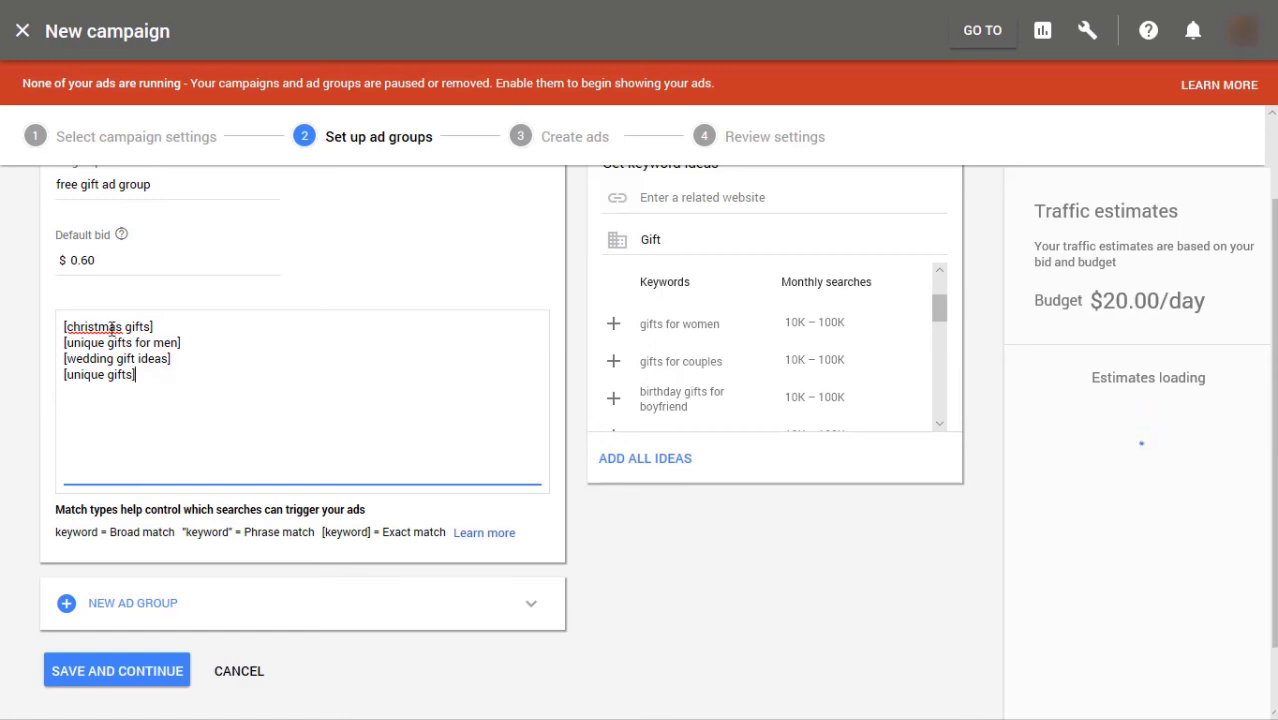
pyautogui.click(576, 531)
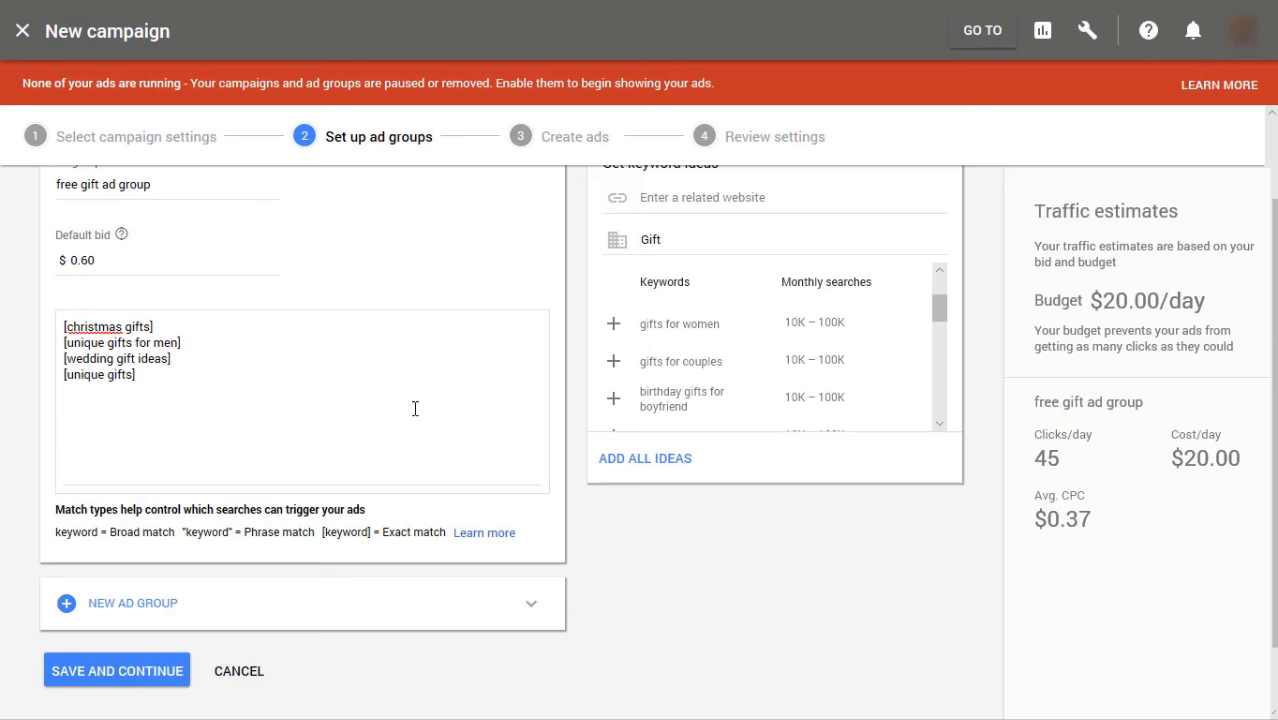
# Review the bracketed keyword list against the notation for broad, phrase and exact match types.
pyautogui.scroll(2, 410, 400)
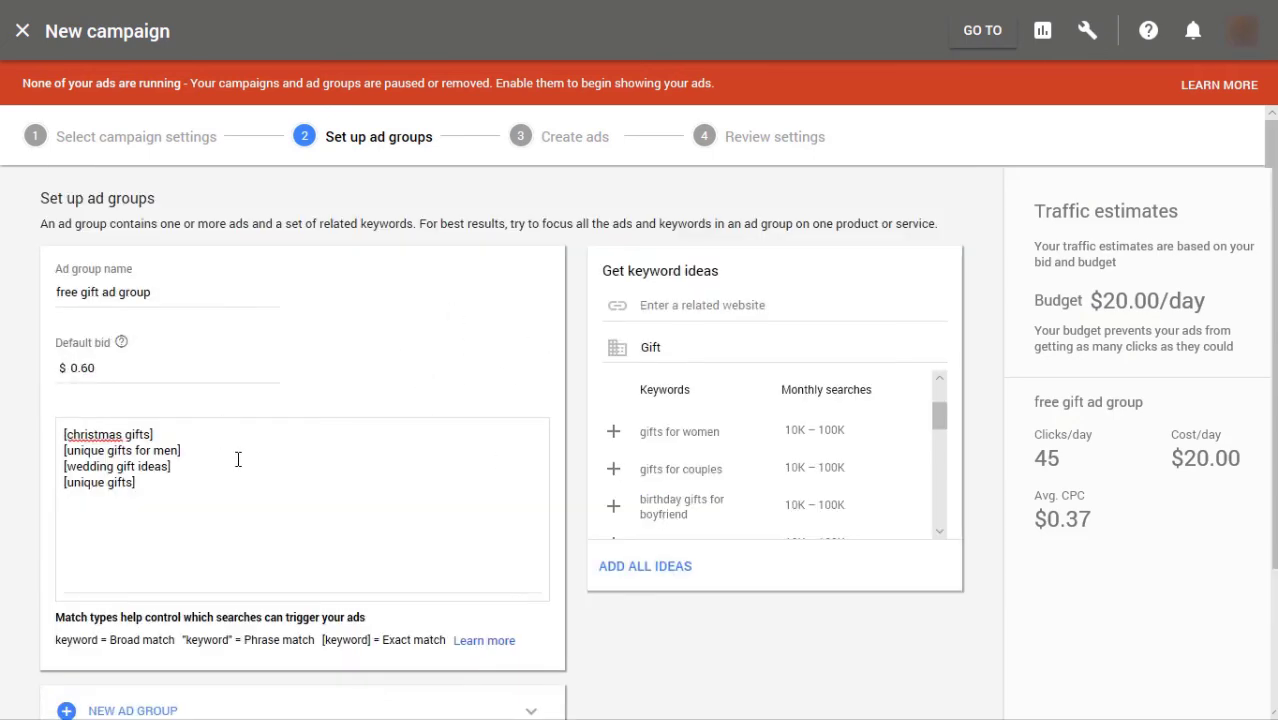
pyautogui.click(172, 493)
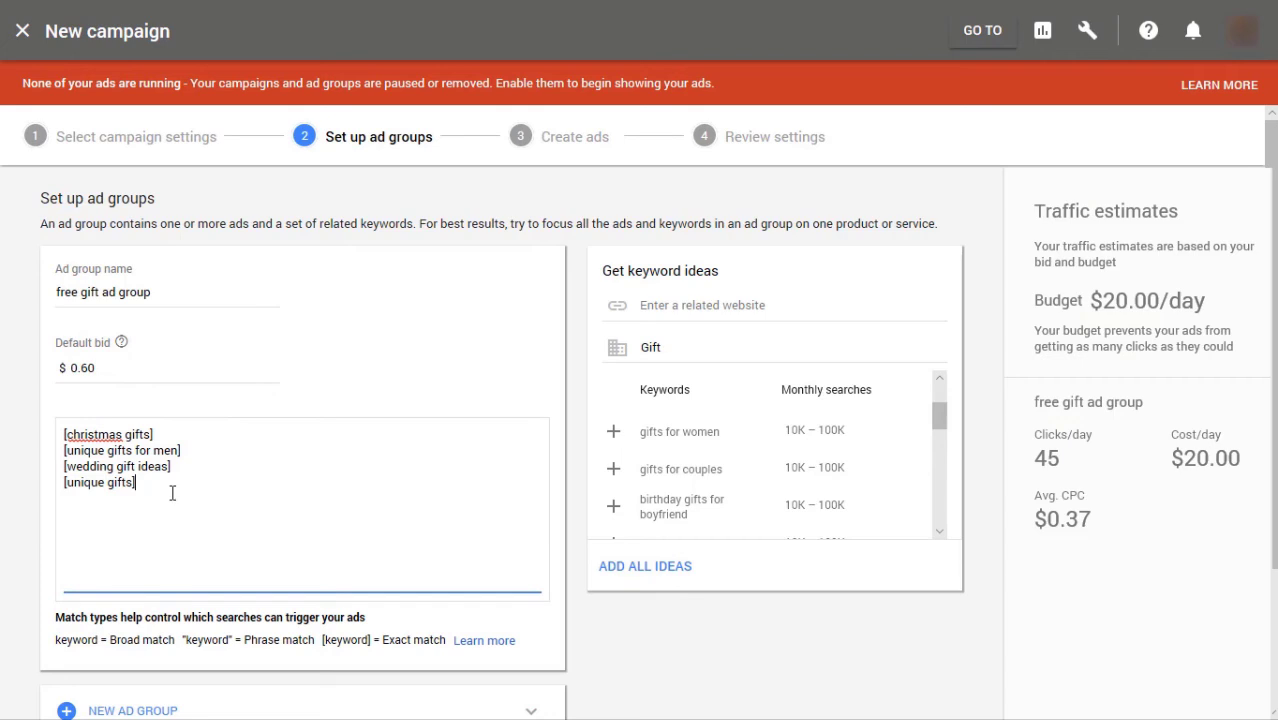
pyautogui.click(31, 470)
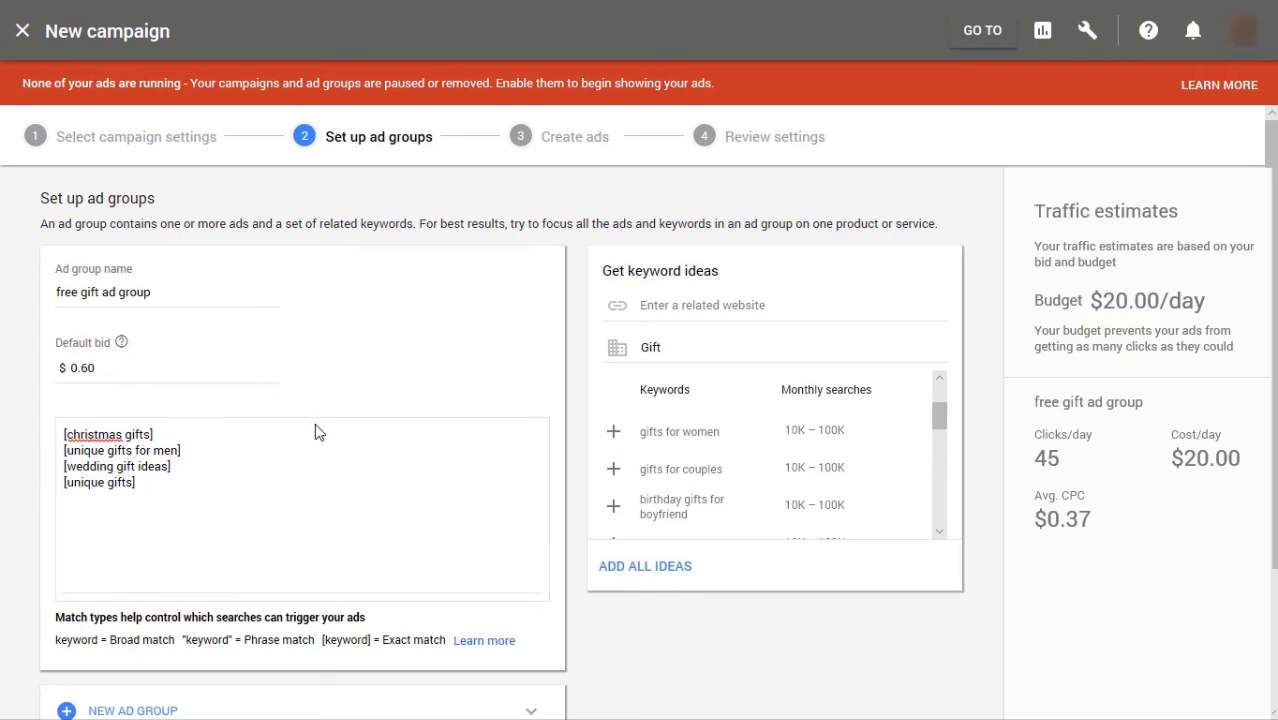
pyautogui.scroll(-2, 315, 423)
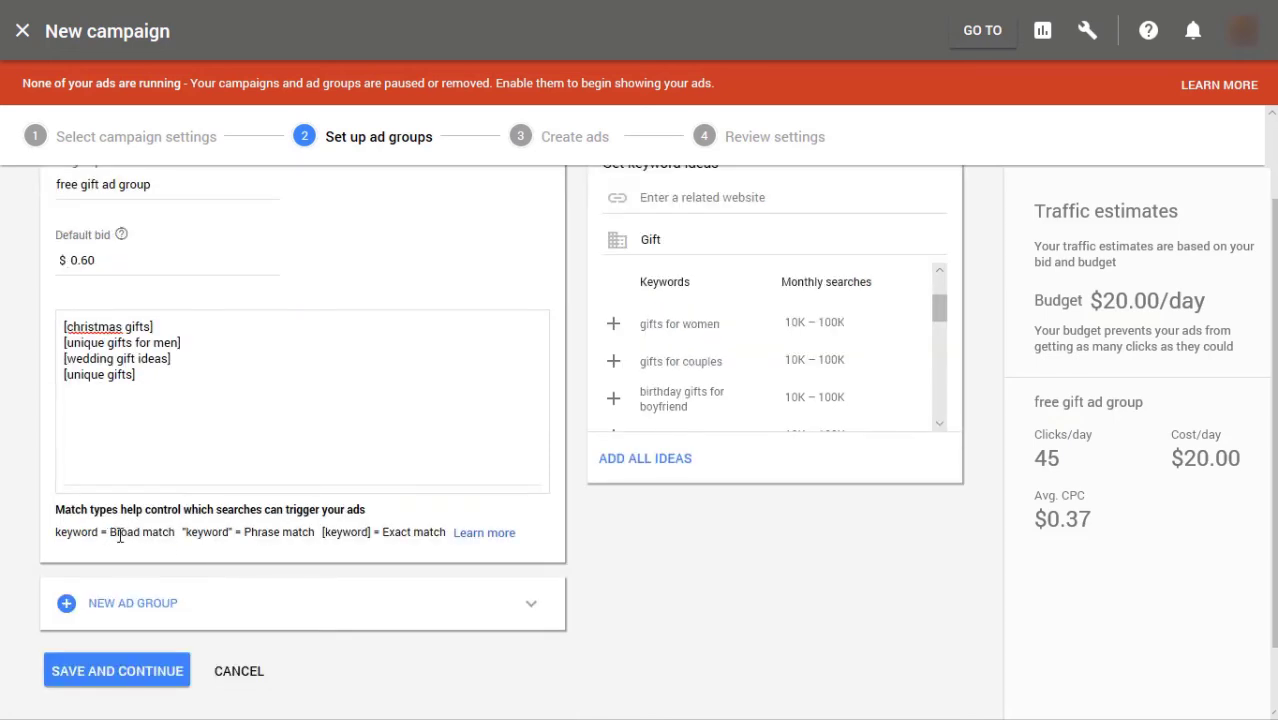
pyautogui.moveTo(110, 536); pyautogui.dragTo(163, 540)
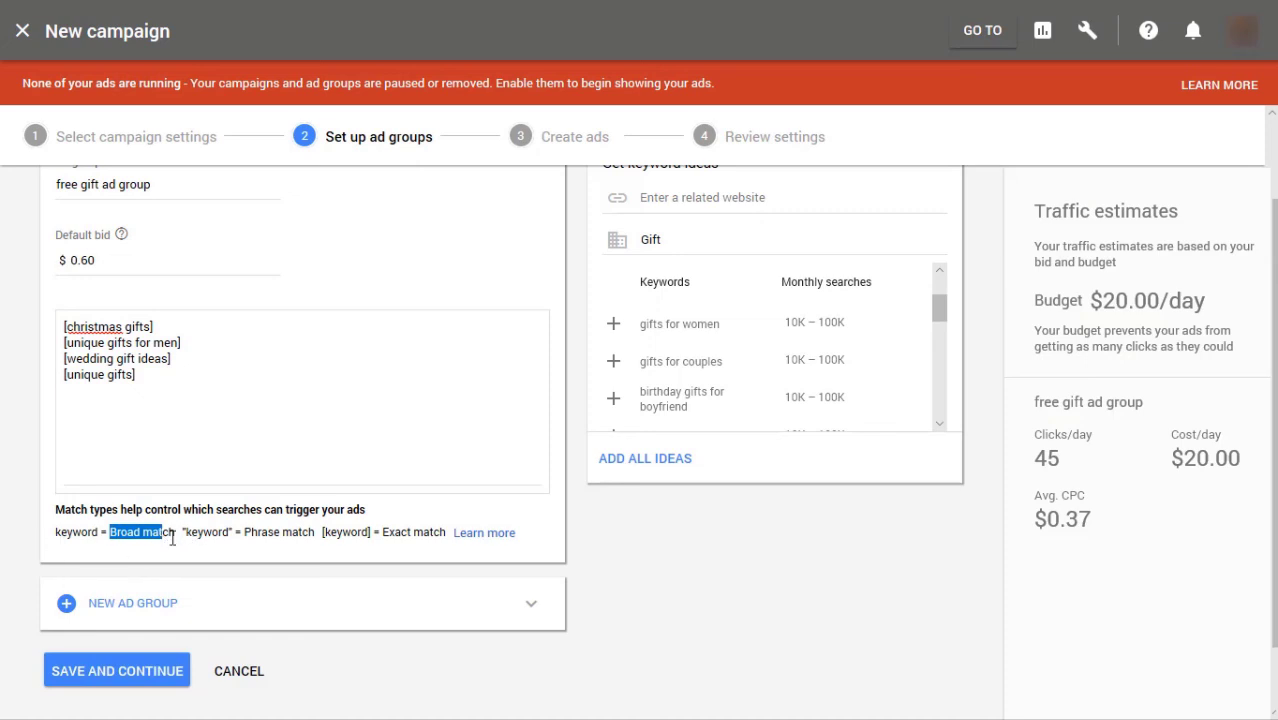
pyautogui.moveTo(245, 532); pyautogui.dragTo(449, 544)
pyautogui.click(476, 575)
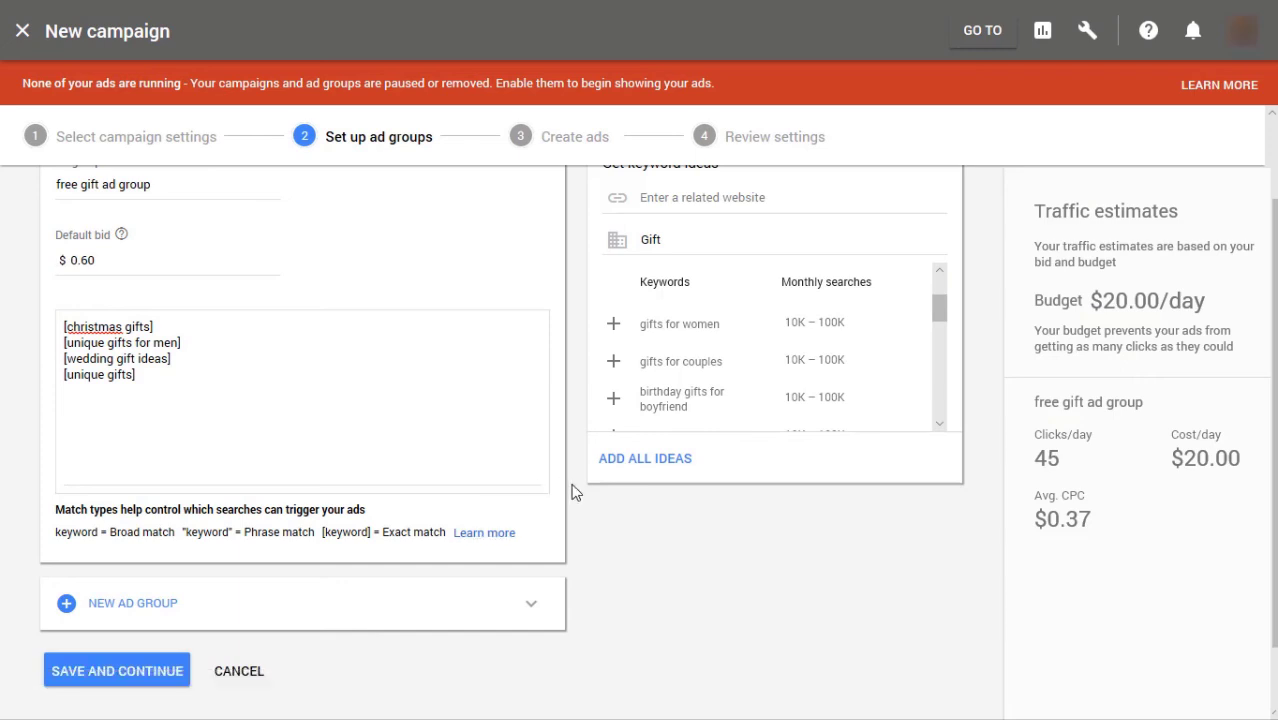
# Save the ad group setup and start a new text ad for the free gift ad group.
pyautogui.scroll(1, 573, 492)
pyautogui.scroll(-2, 573, 492)
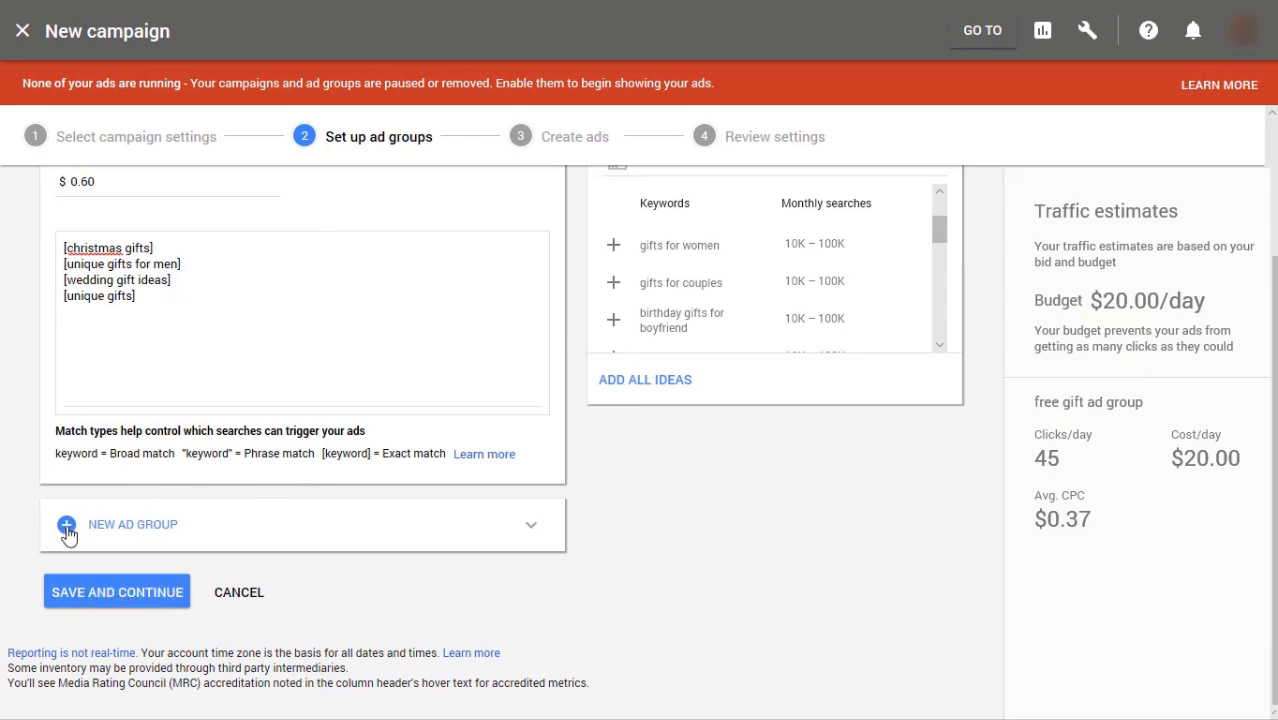
pyautogui.click(115, 594)
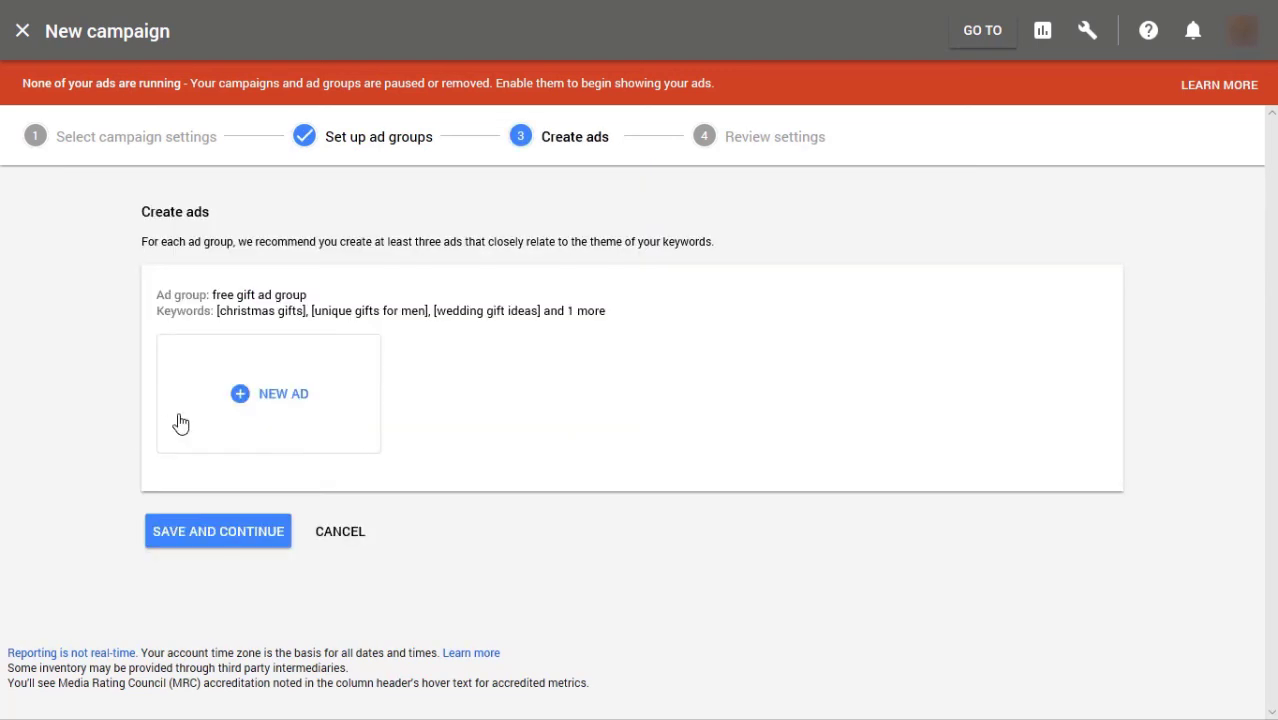
pyautogui.click(241, 396)
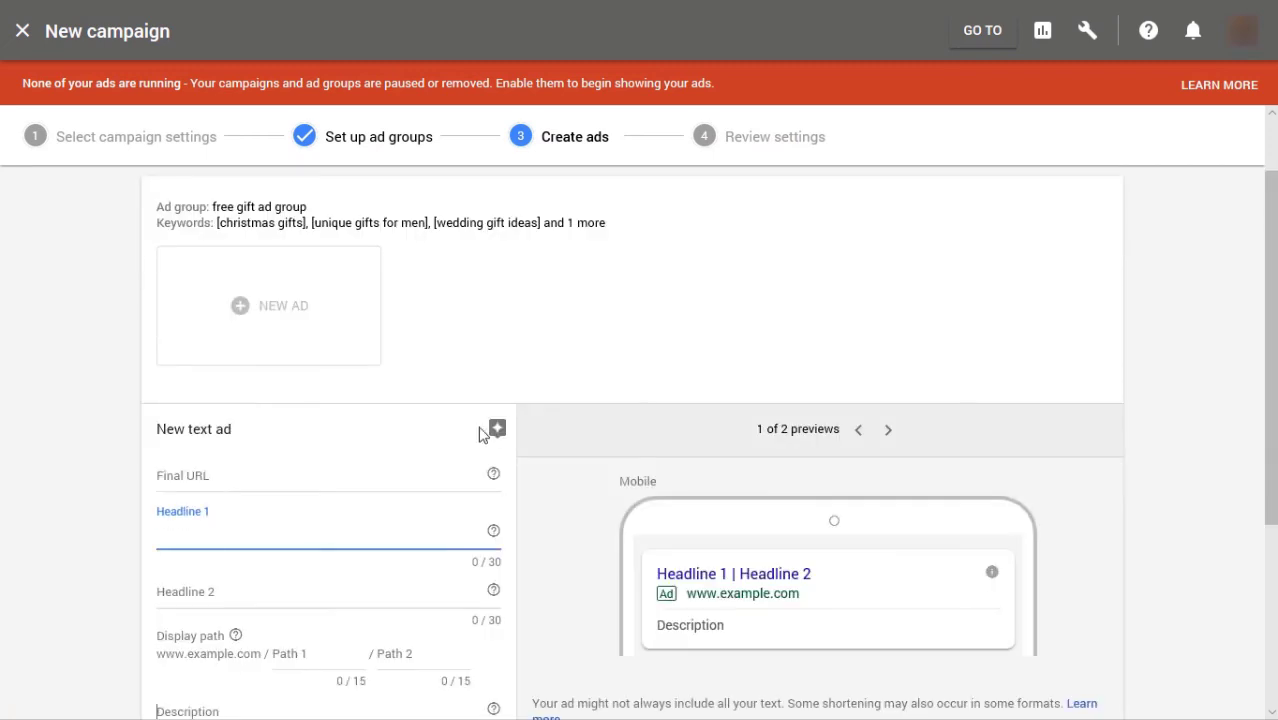
# Set the text ad's Headline 1 to "Review & claim your gift" and Headline 2 to "wesendgift.com".
pyautogui.scroll(-2, 400, 480)
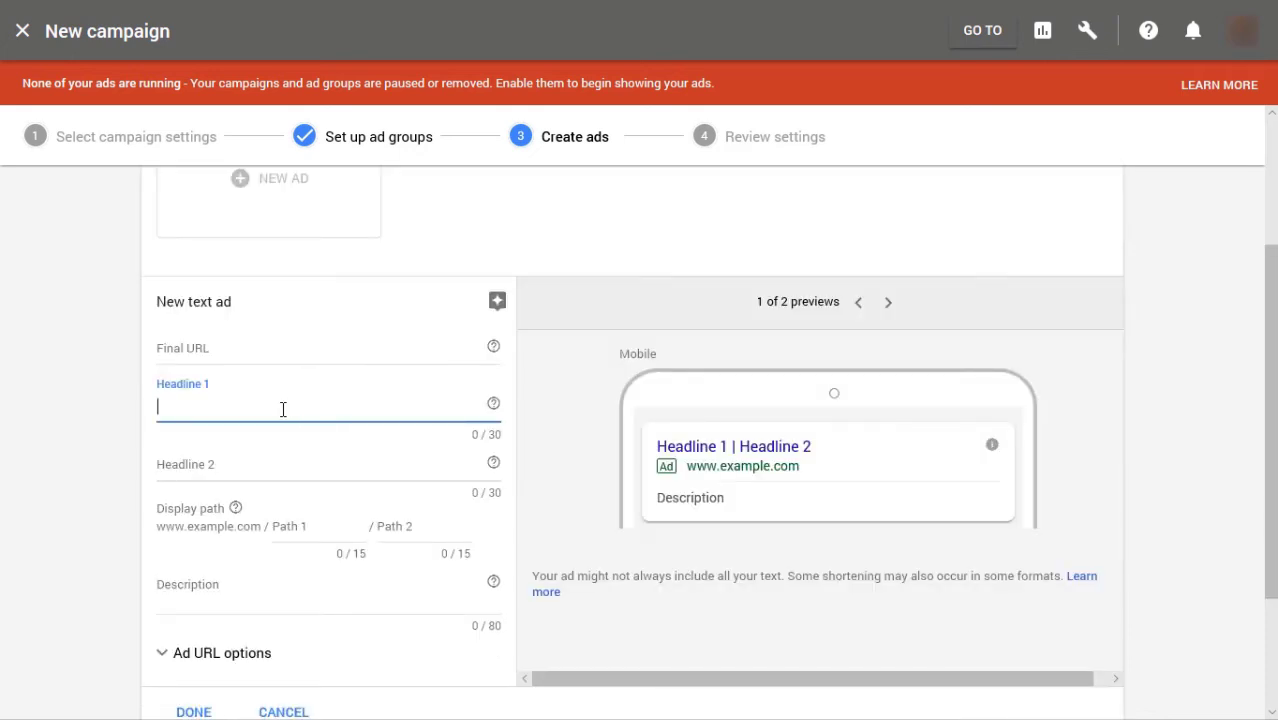
pyautogui.click(255, 460)
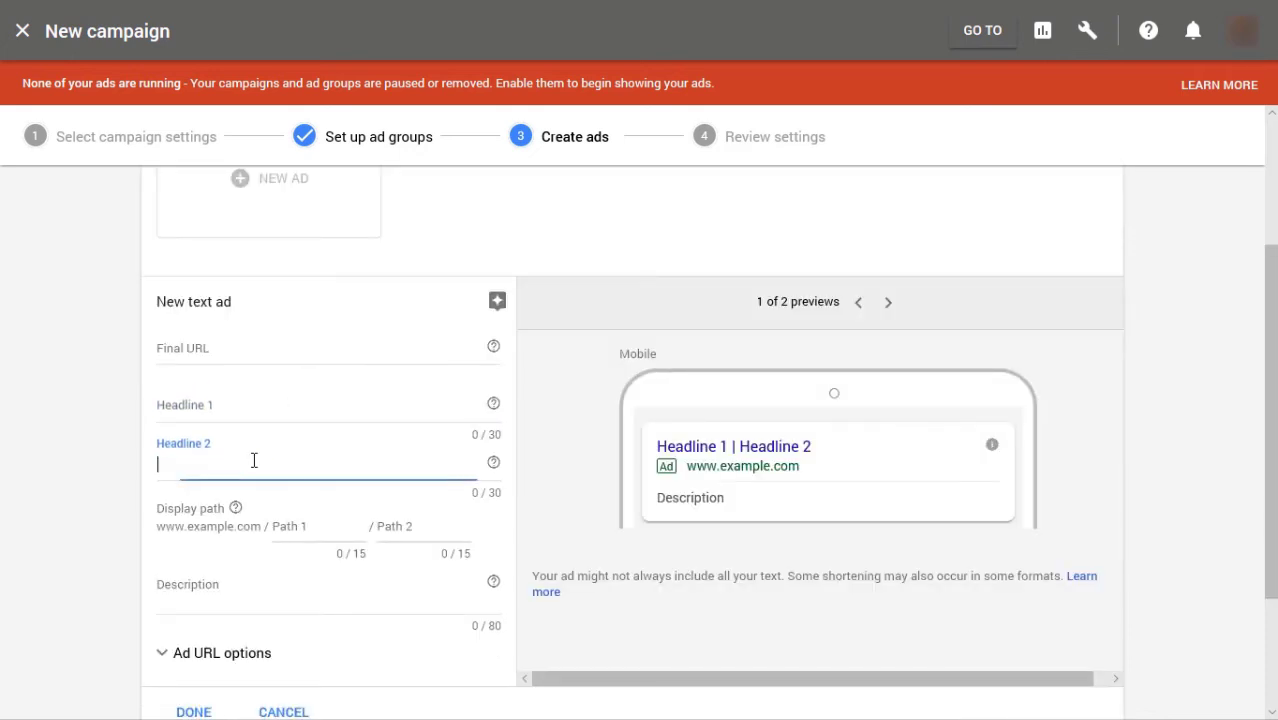
pyautogui.click(250, 400)
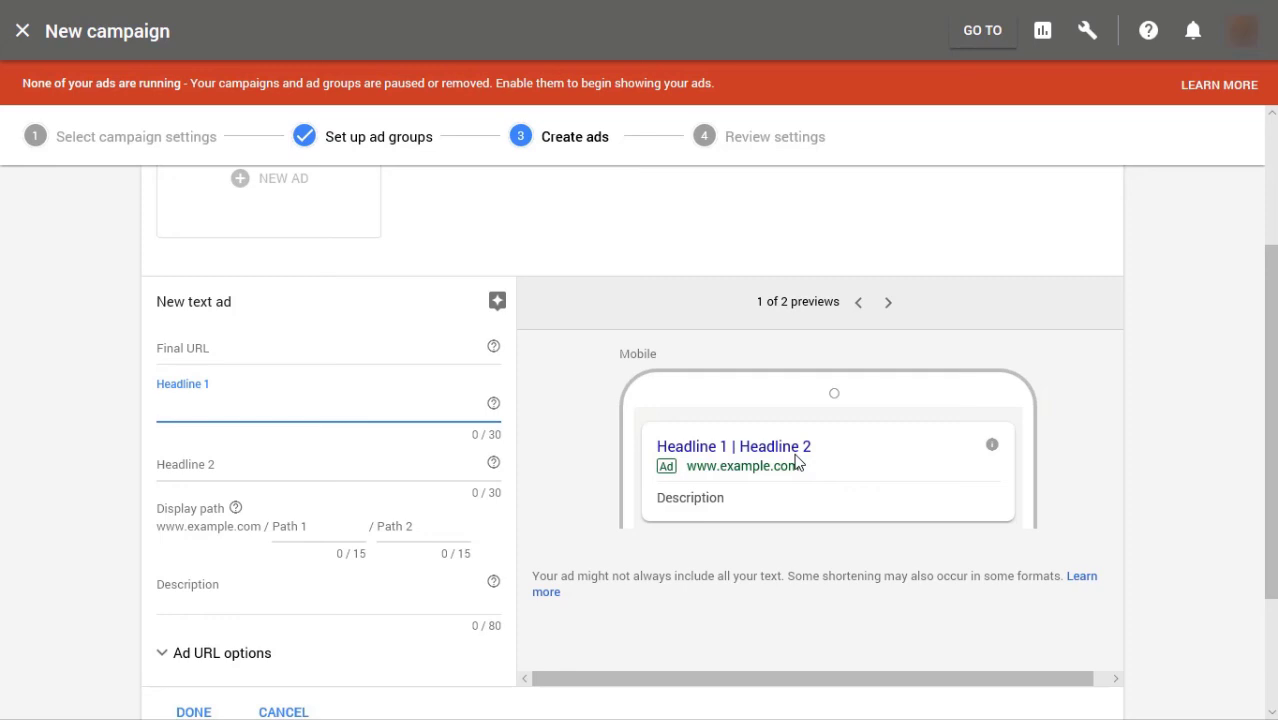
pyautogui.write('Review & claim your gift')
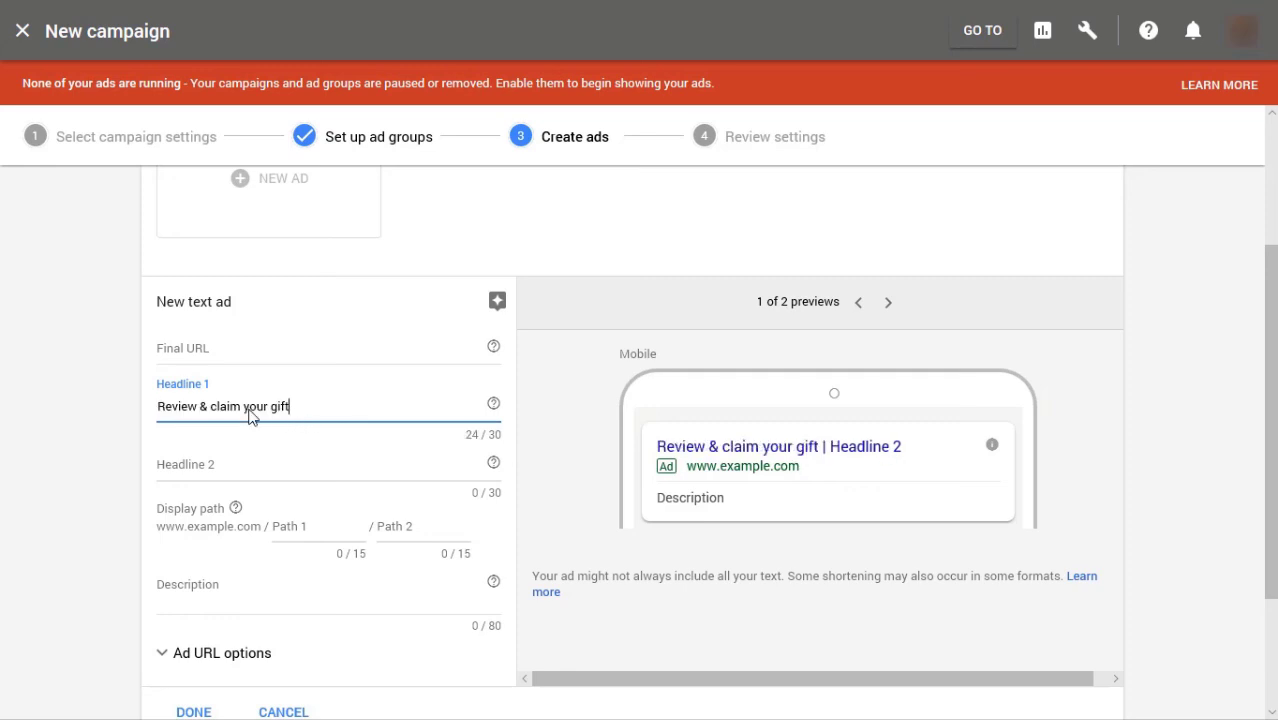
pyautogui.click(255, 466)
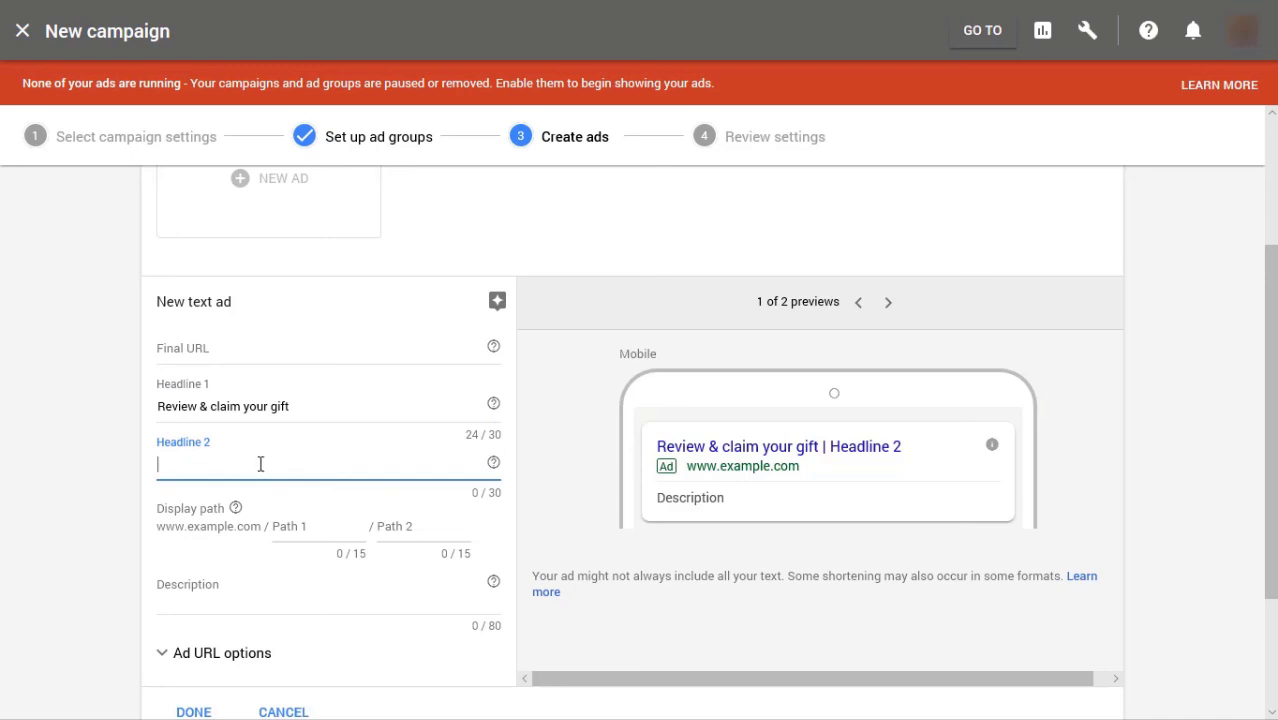
pyautogui.write('wesendgift.com')
pyautogui.scroll(-1, 290, 500)
pyautogui.click(124, 244)
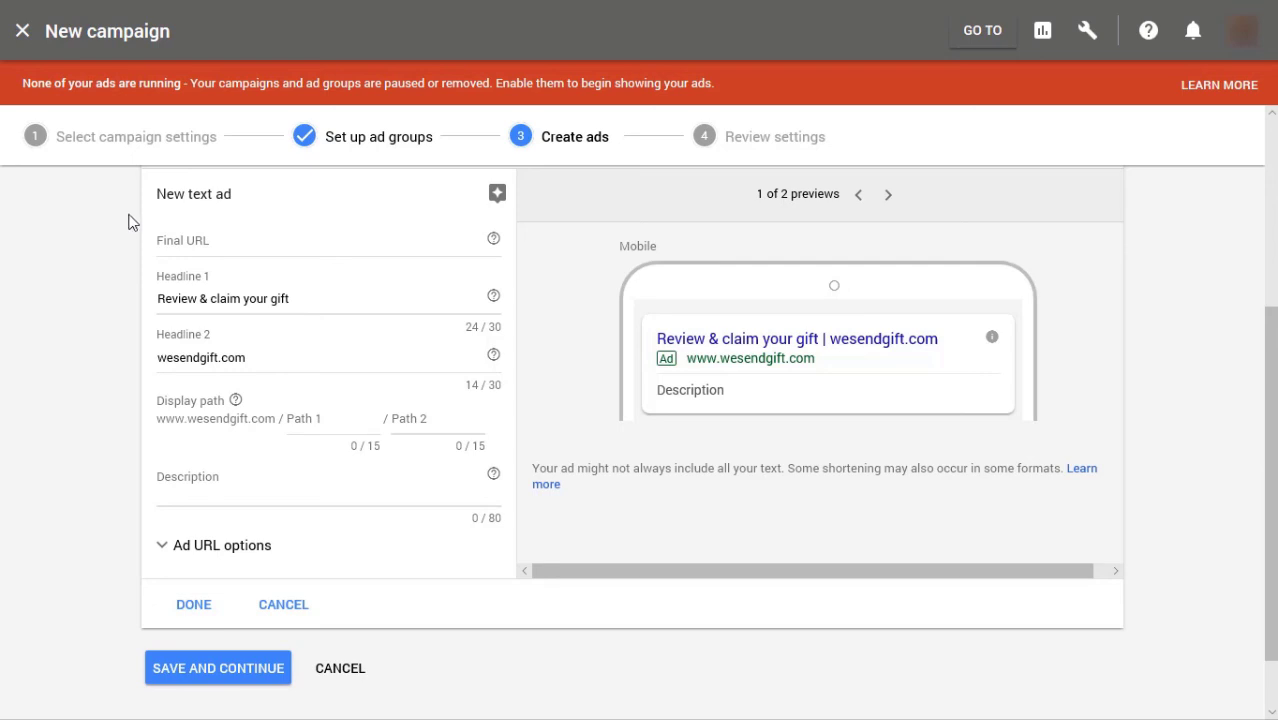
pyautogui.rightClick(262, 250)
pyautogui.press('Escape')
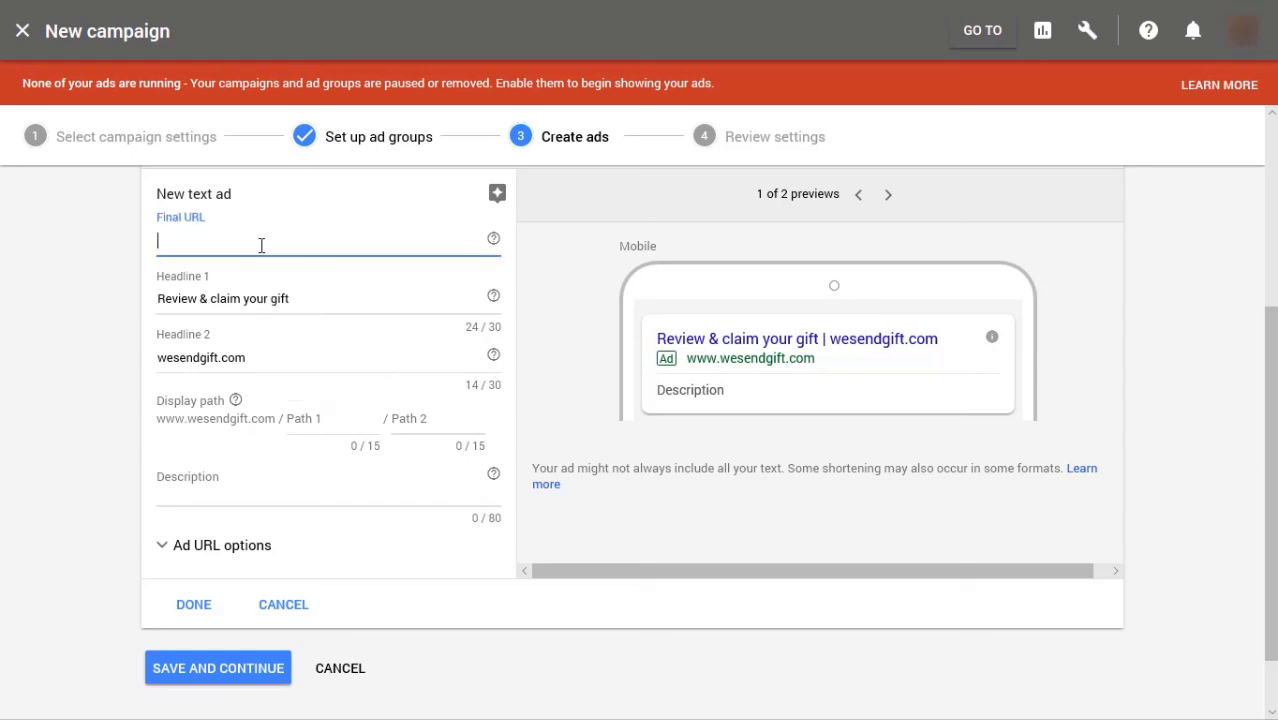
pyautogui.write('www.wesendgift.com')
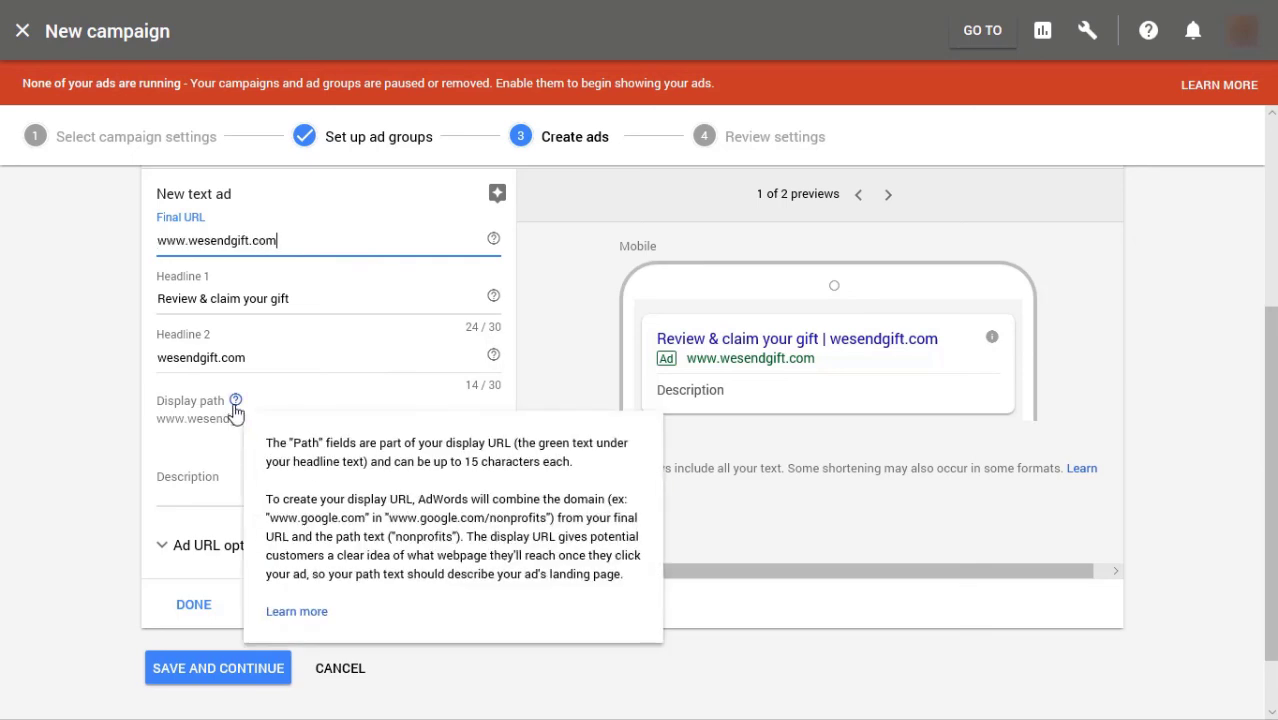
# Try "free-offers" as Path 1 of the ad's display path.
pyautogui.click(353, 412)
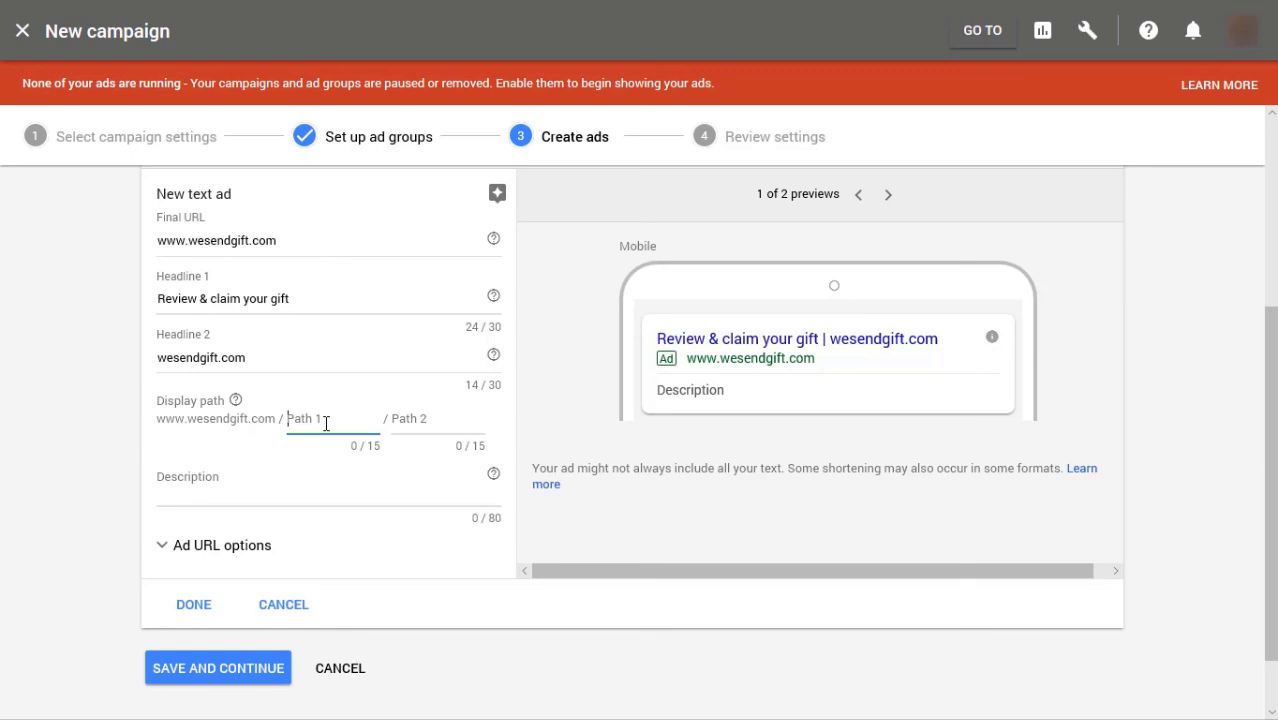
pyautogui.write('free-oo')
pyautogui.press('BackSpace')
pyautogui.write('ffers')
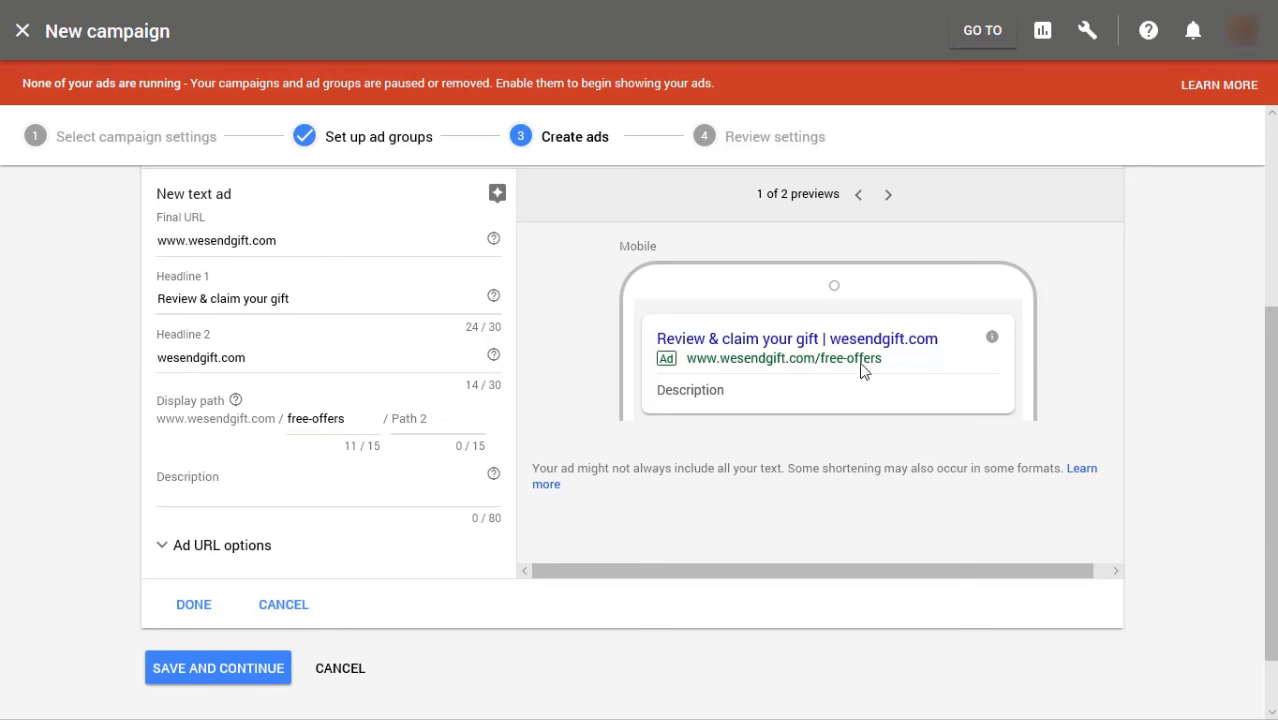
# Clear Path 1 of the ad's display path.
pyautogui.click(353, 421)
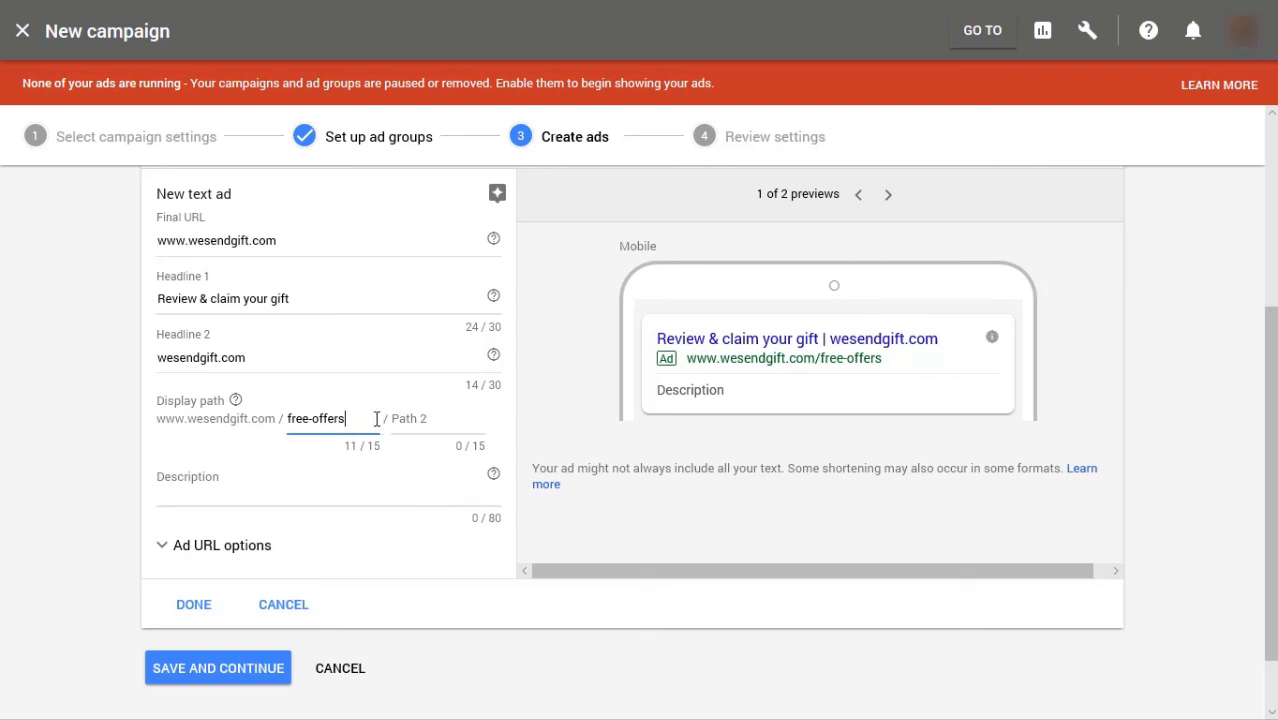
pyautogui.moveTo(349, 421); pyautogui.dragTo(287, 425)
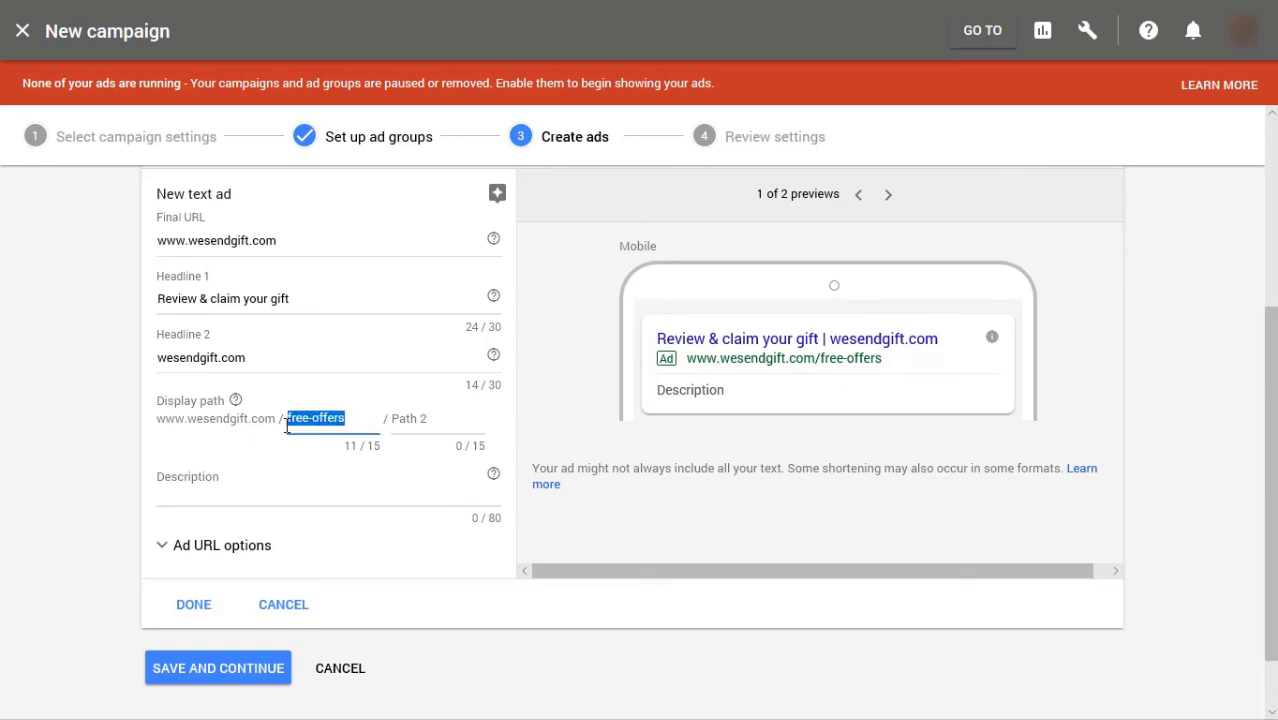
pyautogui.press('BackSpace')
pyautogui.click(130, 420)
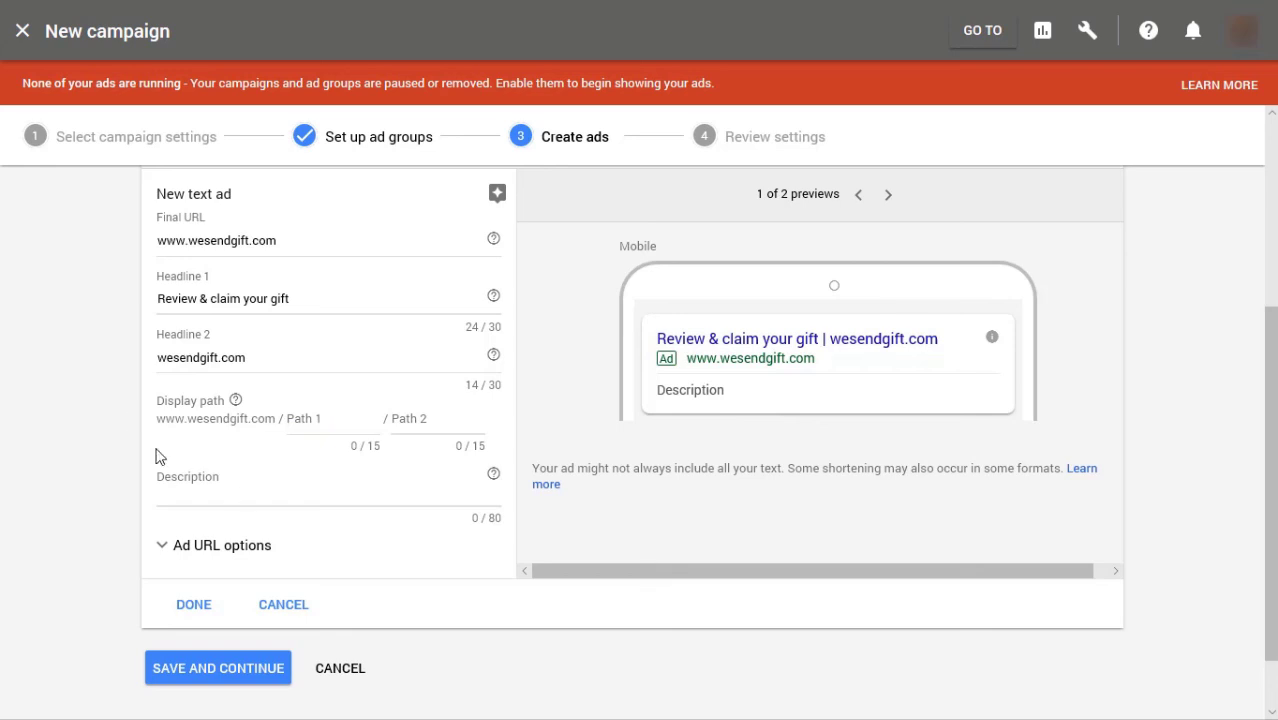
# Set the ad description to "Free offer!! Just Complete a honest review to claim your offer.".
pyautogui.click(222, 489)
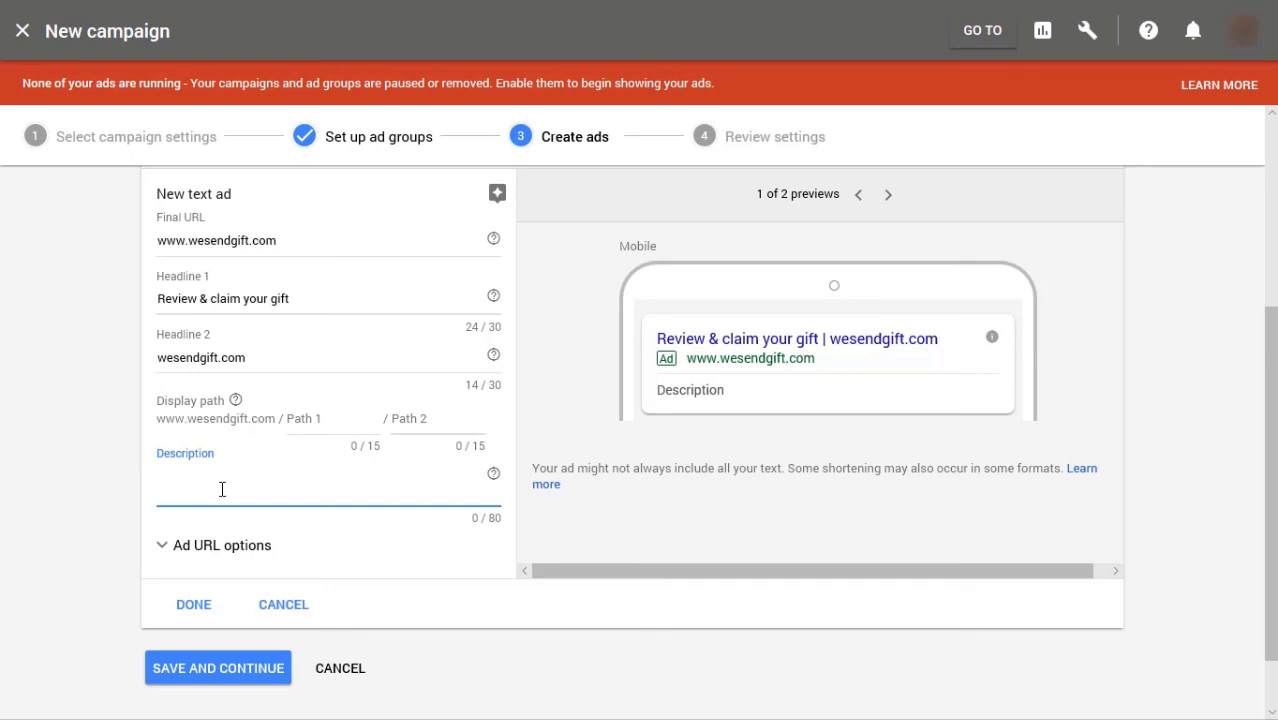
pyautogui.write('Free offer!! Just Complete a honest review to claim your offer.')
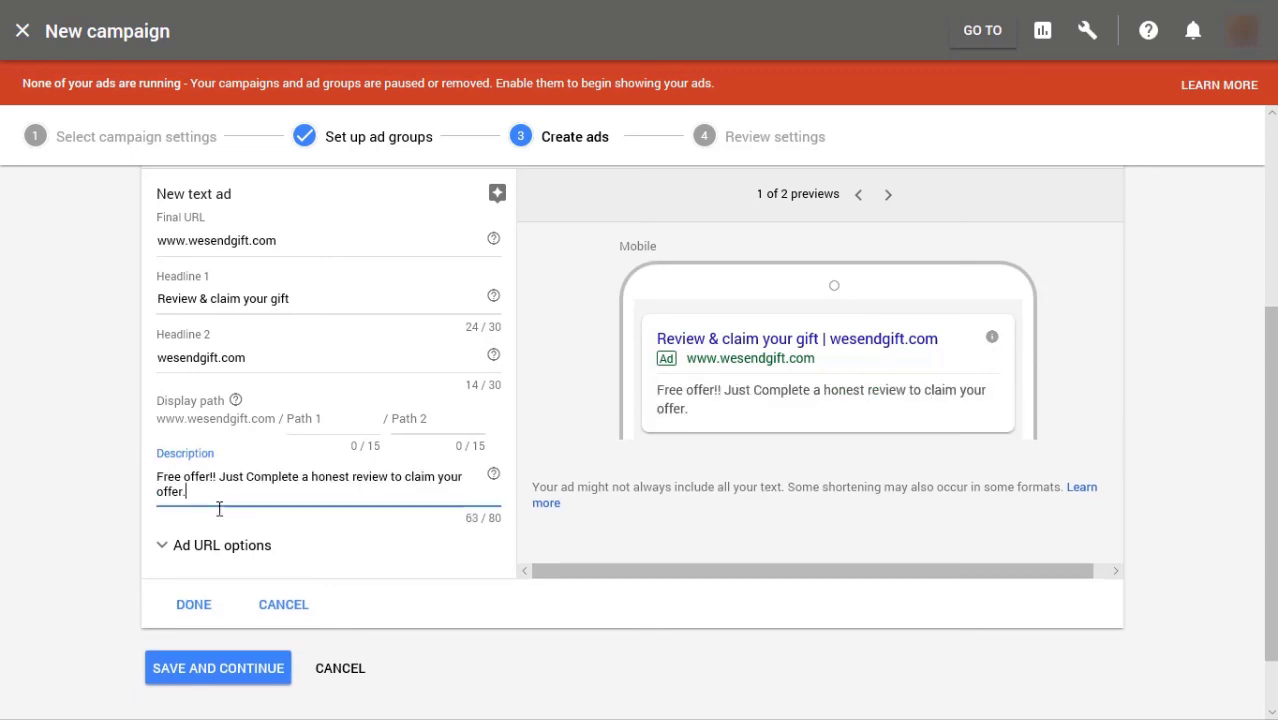
pyautogui.click(110, 496)
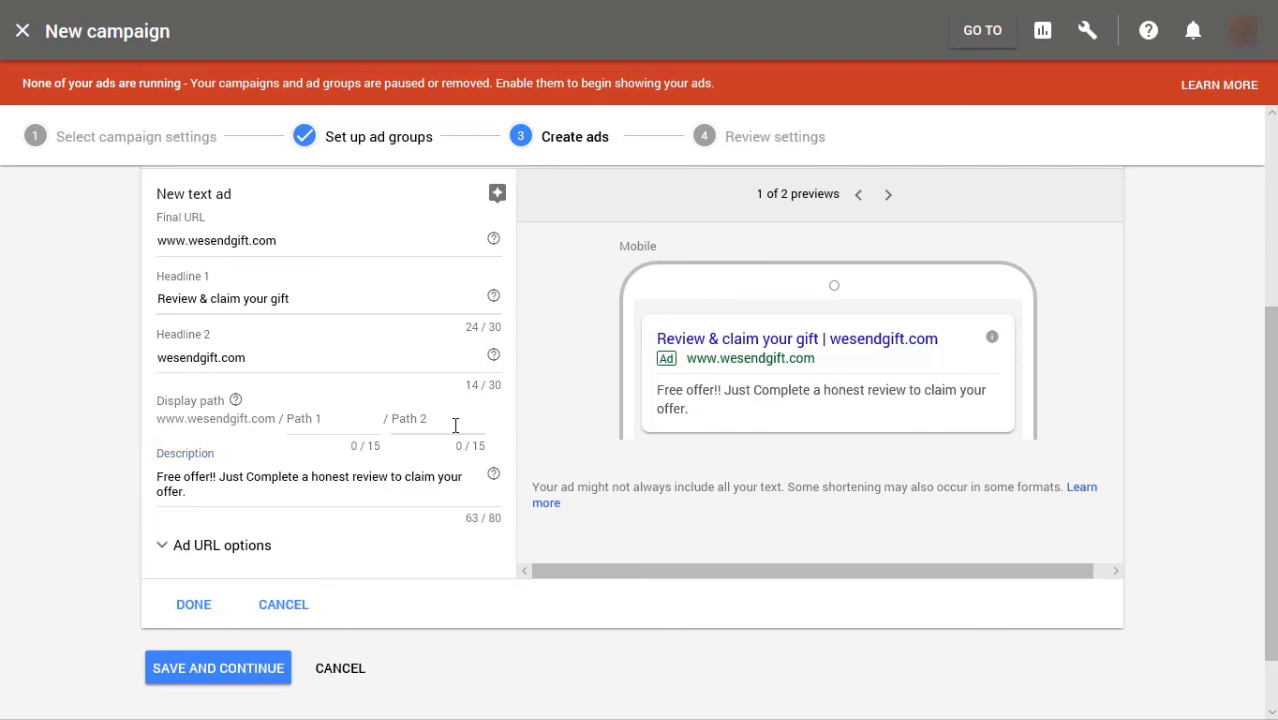
# Examine the text ad's desktop and mobile previews and check the entered ad content.
pyautogui.scroll(2, 600, 420)
pyautogui.scroll(-1, 950, 400)
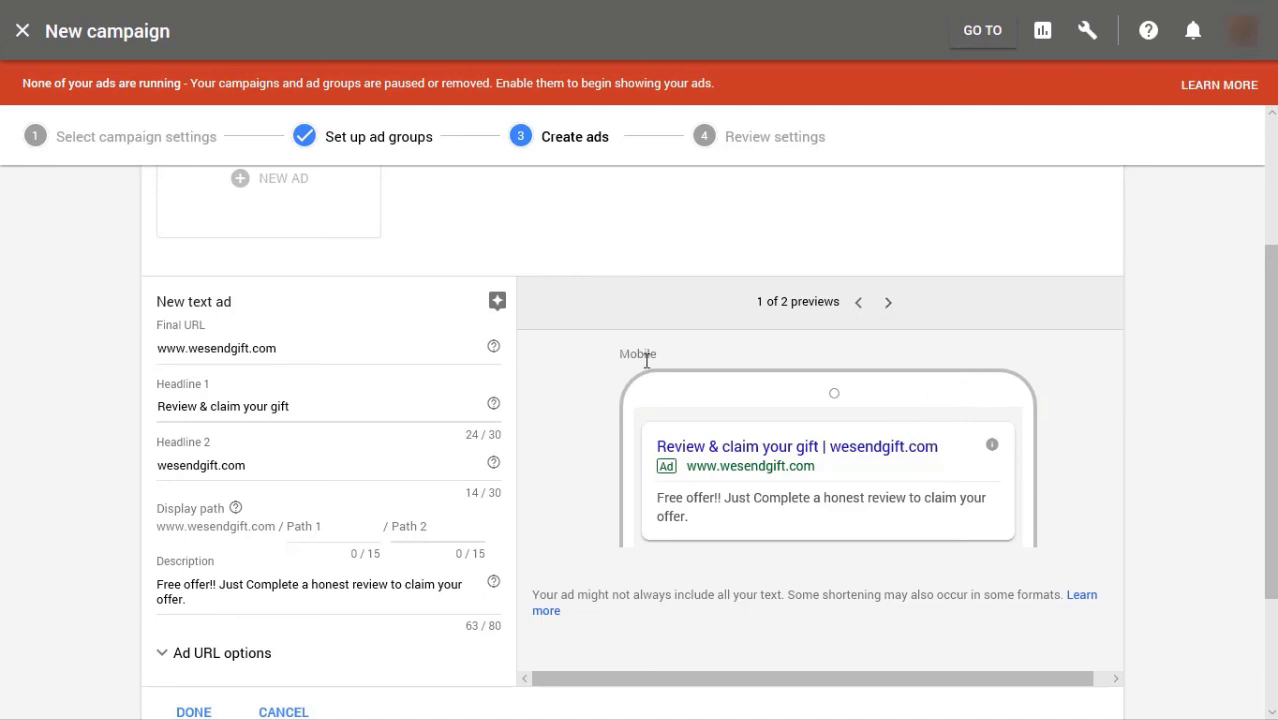
pyautogui.click(889, 304)
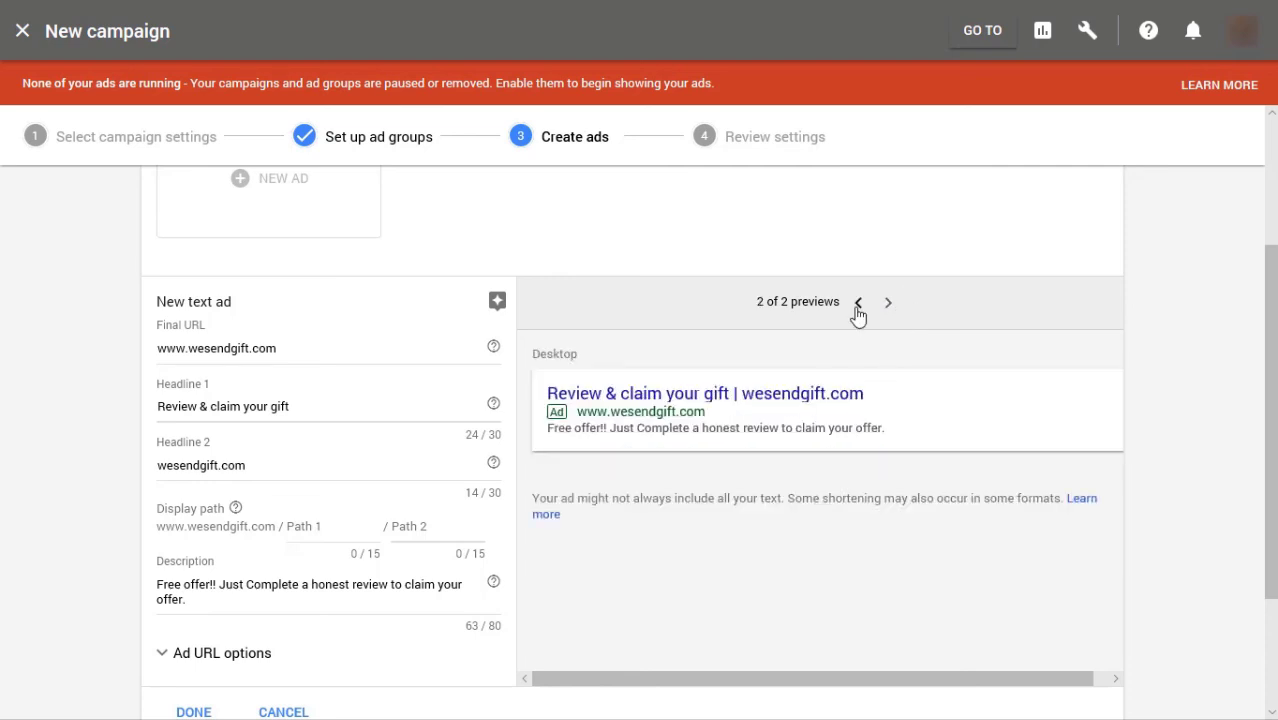
pyautogui.click(857, 310)
pyautogui.scroll(-1, 525, 450)
pyautogui.scroll(1, 533, 450)
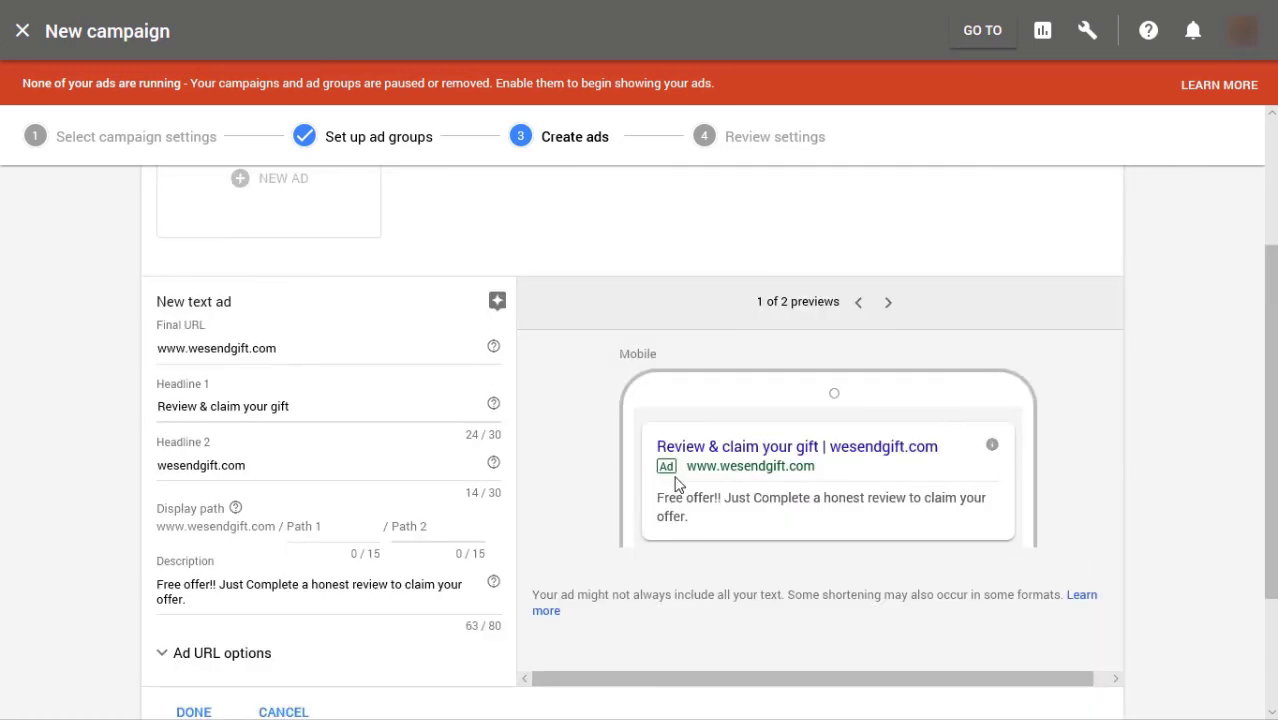
pyautogui.scroll(-1, 731, 520)
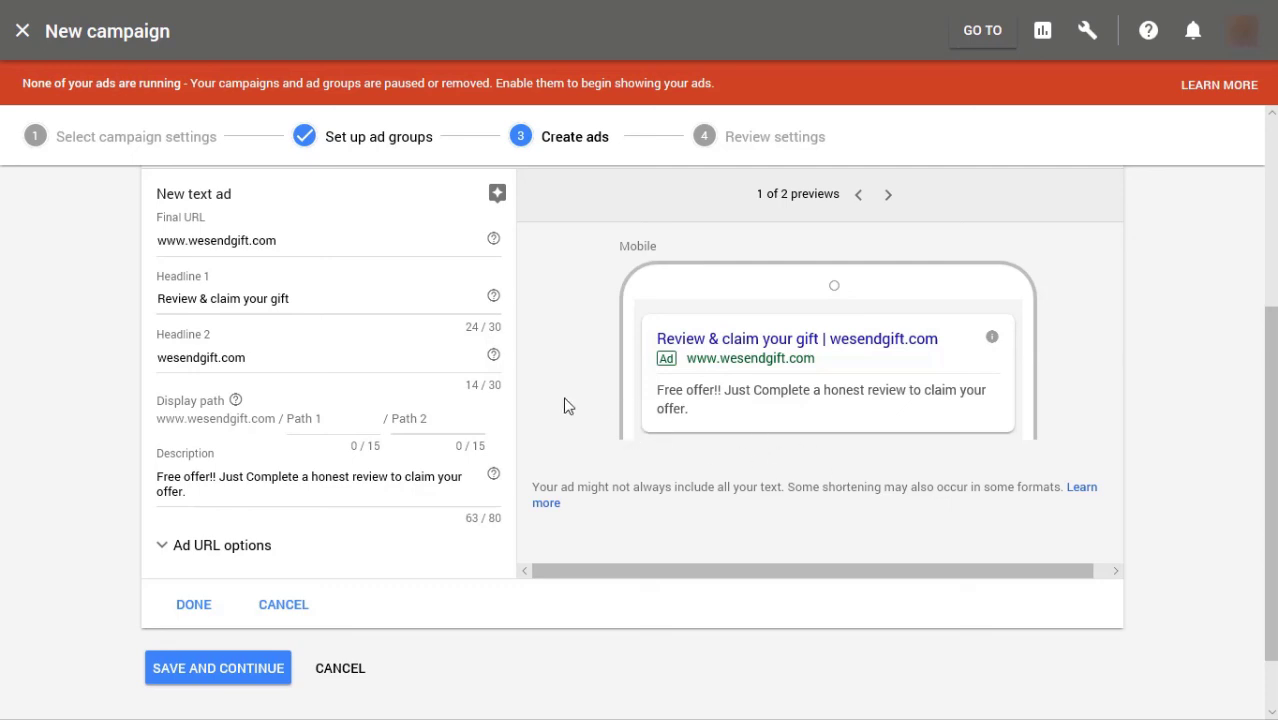
pyautogui.scroll(3, 567, 404)
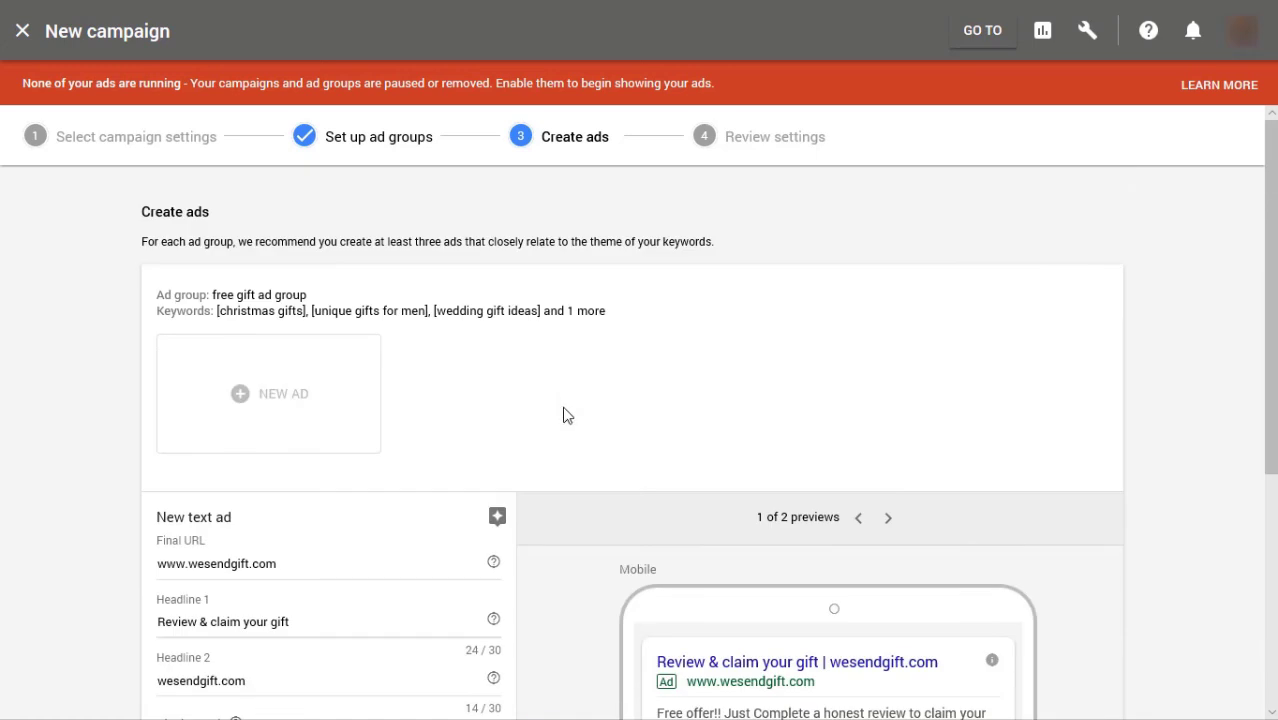
# Save the text ad, finish the campaign setup and continue to the new campaign's ad groups page.
pyautogui.scroll(-4, 563, 412)
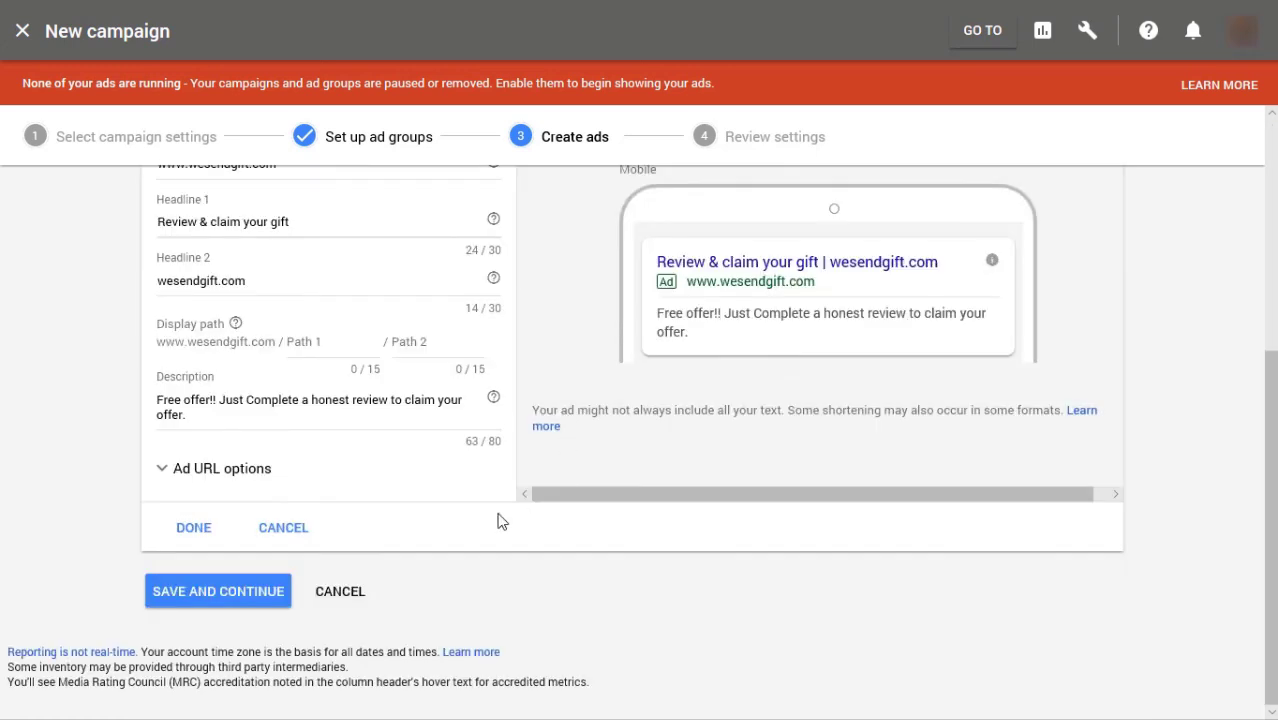
pyautogui.click(206, 598)
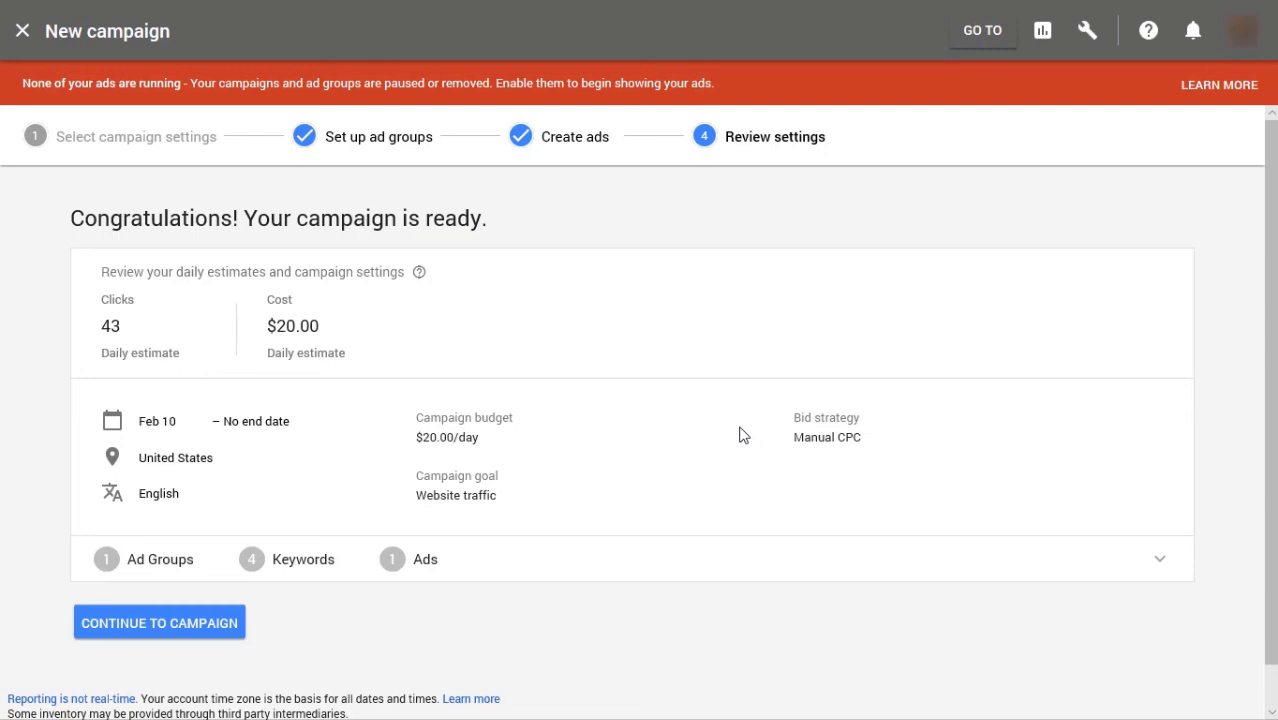
pyautogui.click(186, 623)
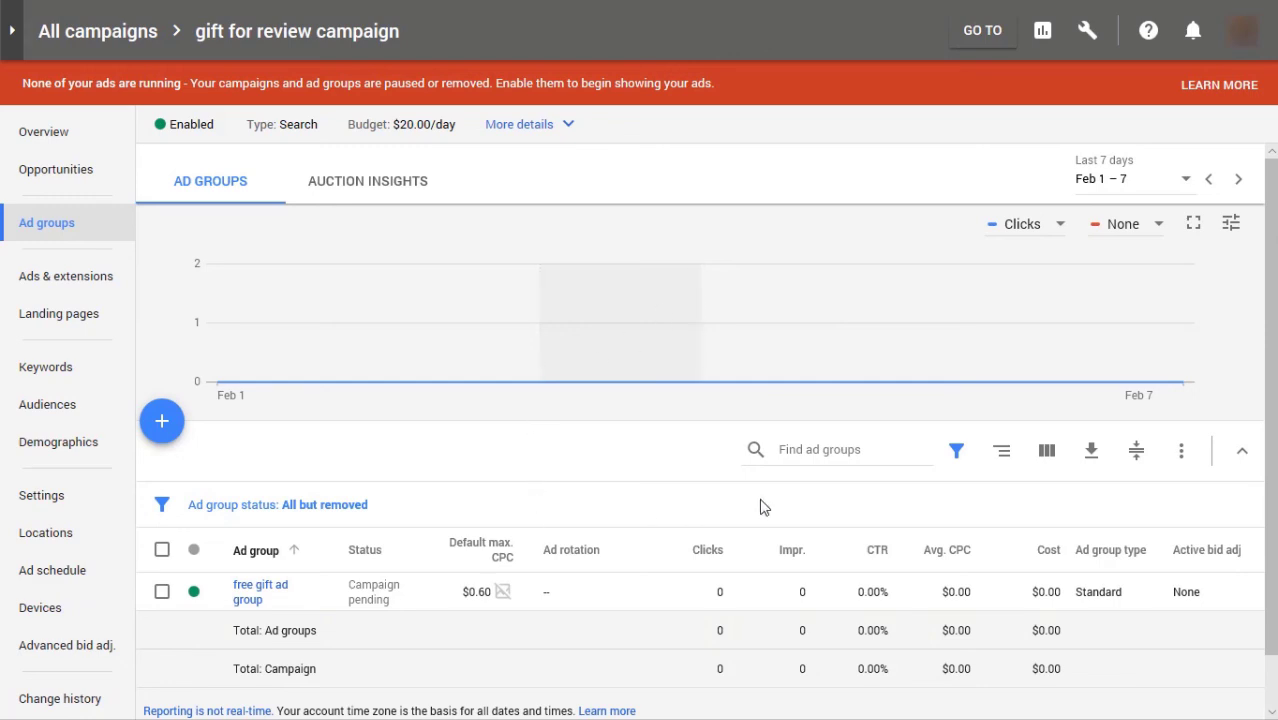
pyautogui.scroll(-1, 759, 505)
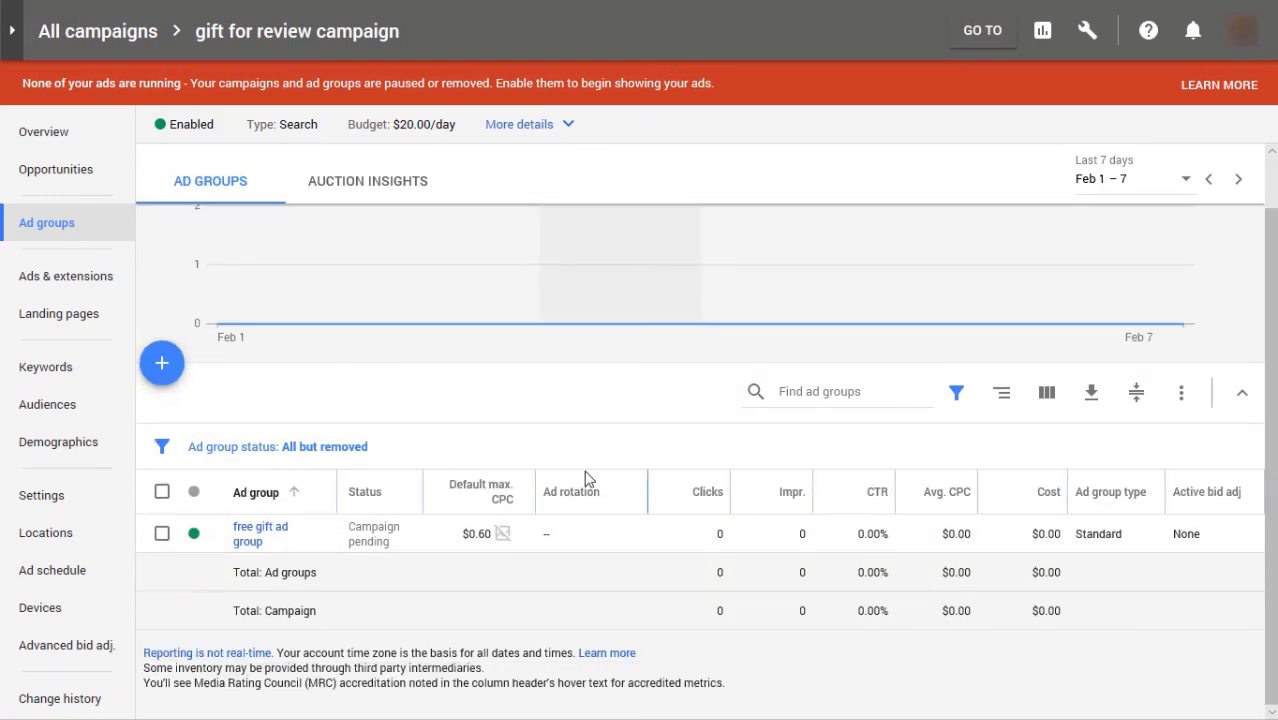